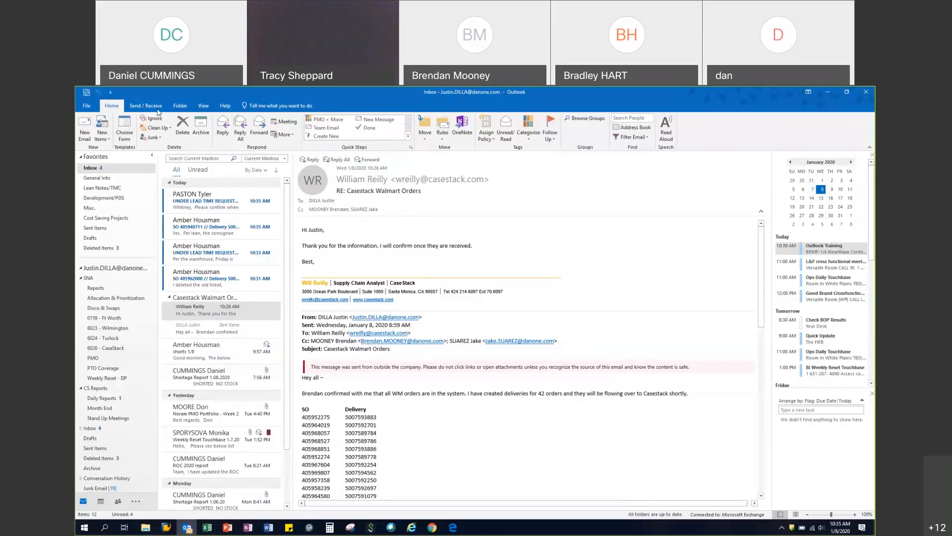
- Examine the layouts available for changing the inbox view
left_click(203, 106)
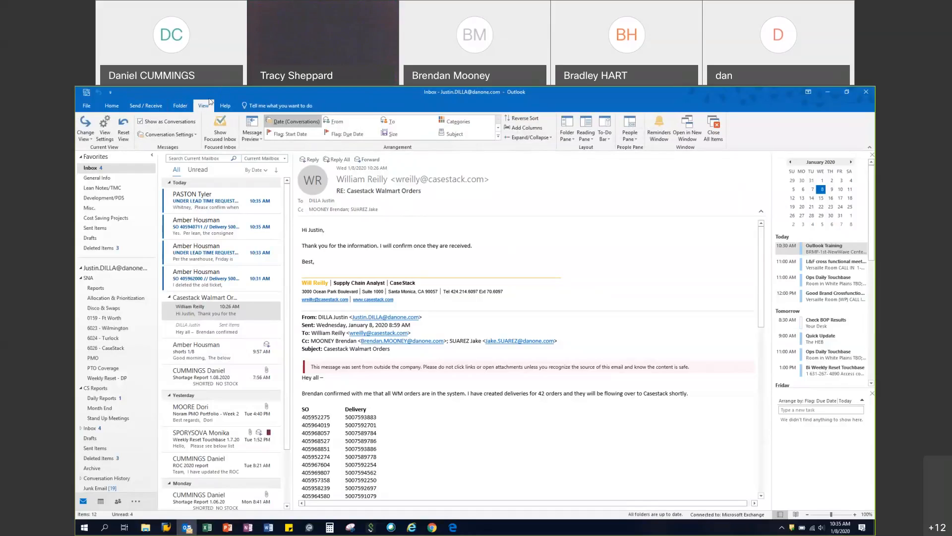
left_click(91, 130)
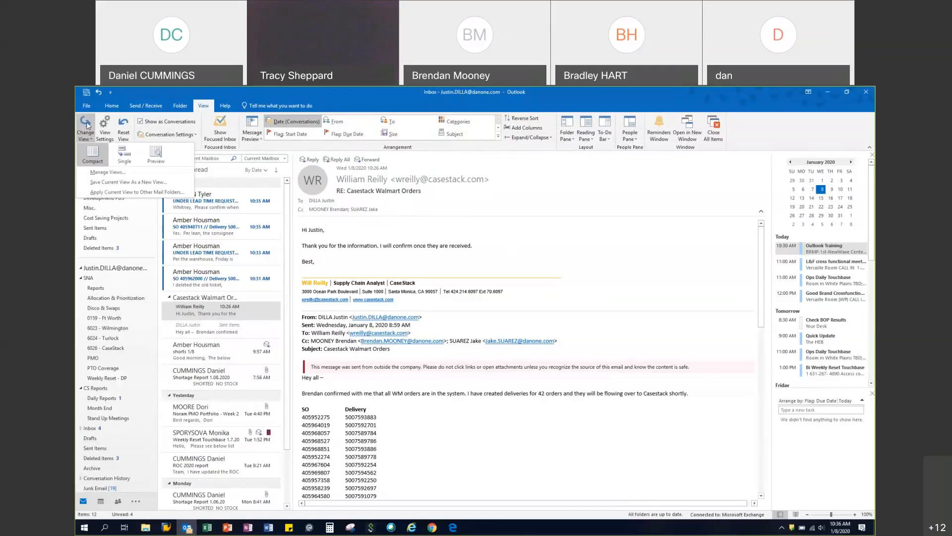
left_click(87, 125)
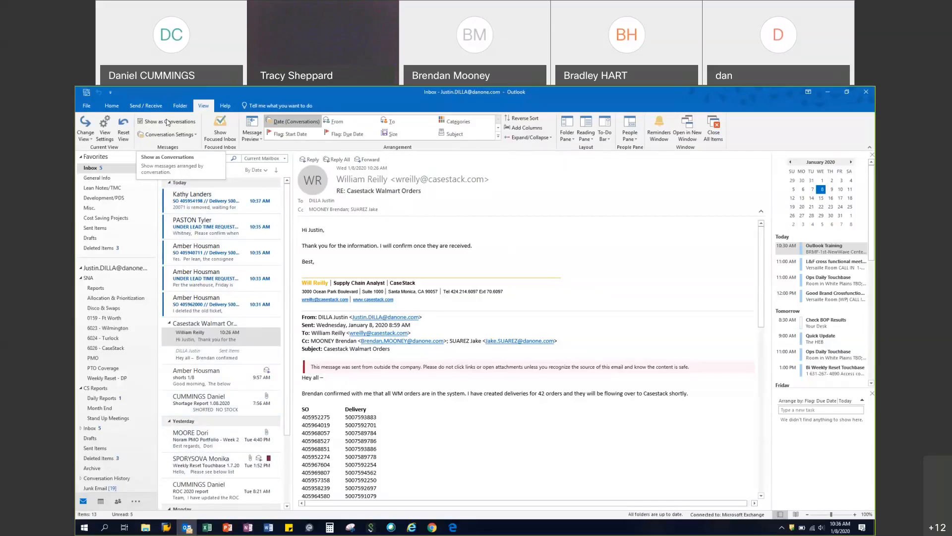
- Set the message preview to 2 lines in all mailboxes
left_click(257, 126)
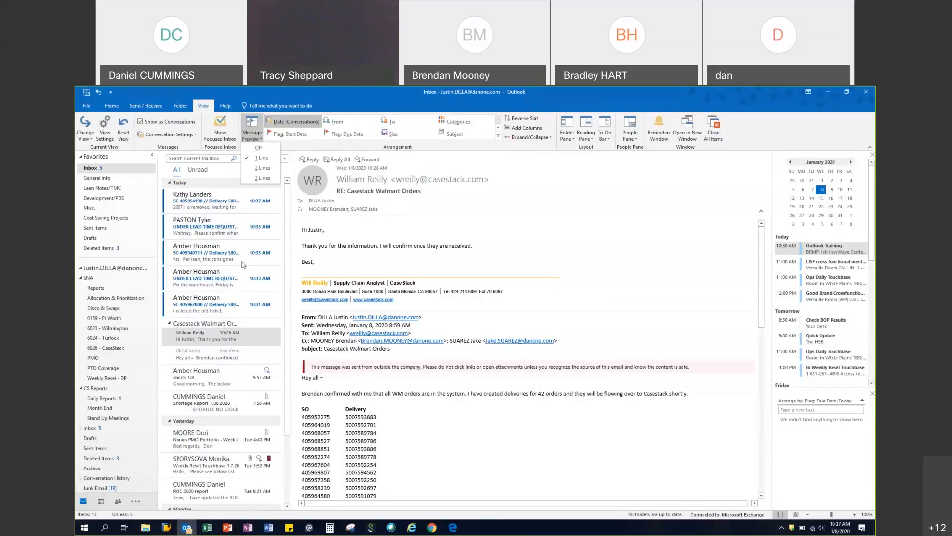
left_click(271, 170)
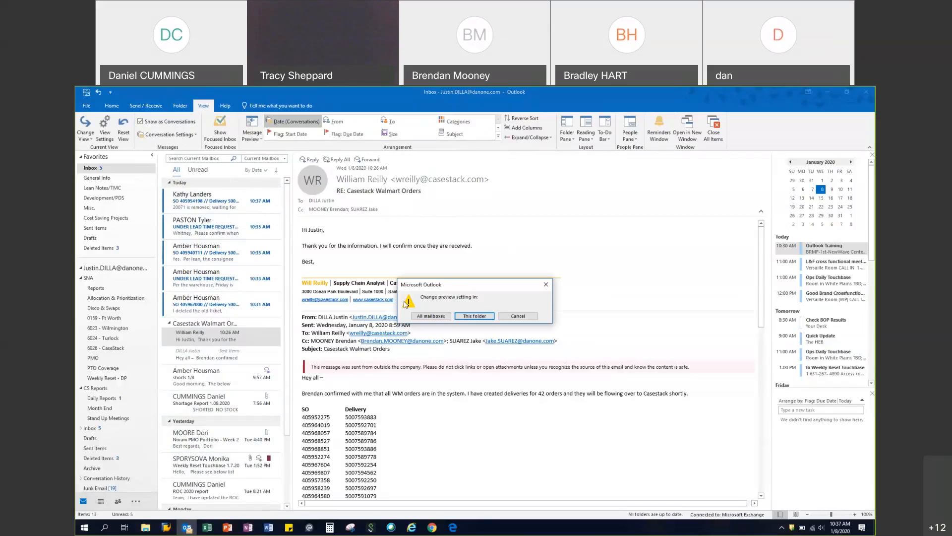
left_click(430, 316)
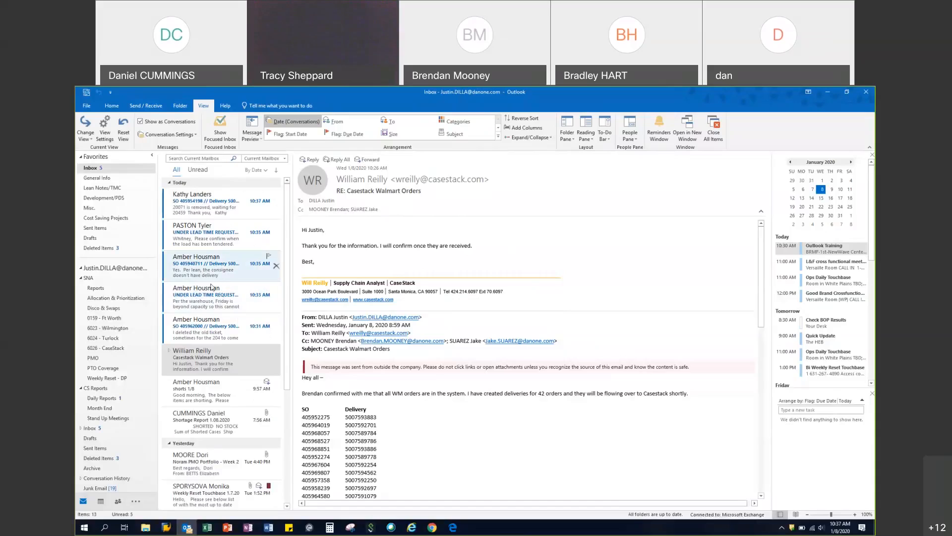
- Turn off the message preview in all mailboxes
left_click(254, 138)
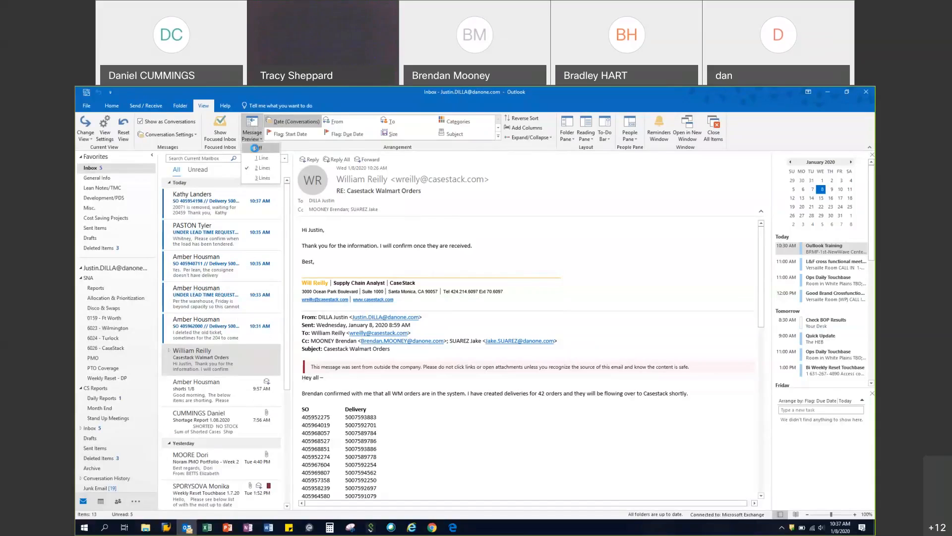
left_click(255, 158)
left_click(425, 316)
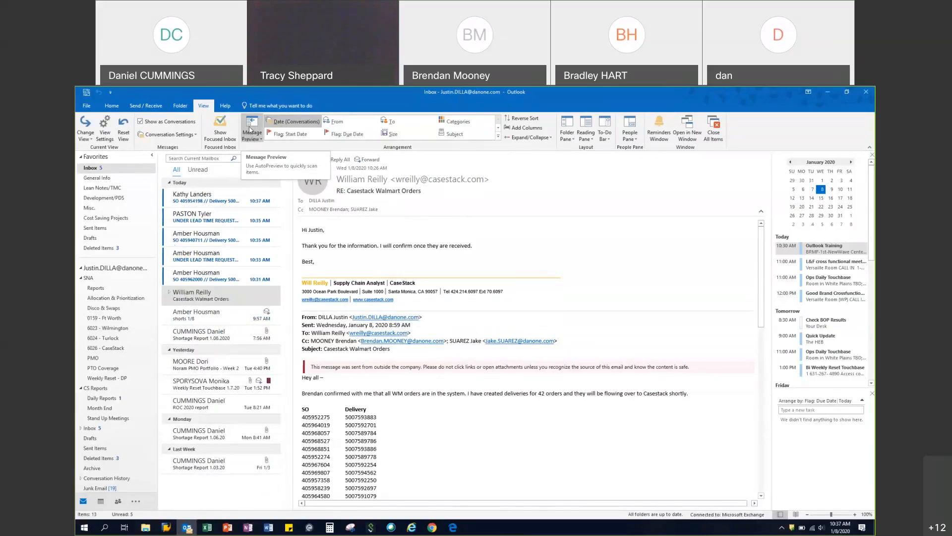
- Set the message preview to 1 line in all mailboxes
left_click(252, 133)
left_click(251, 167)
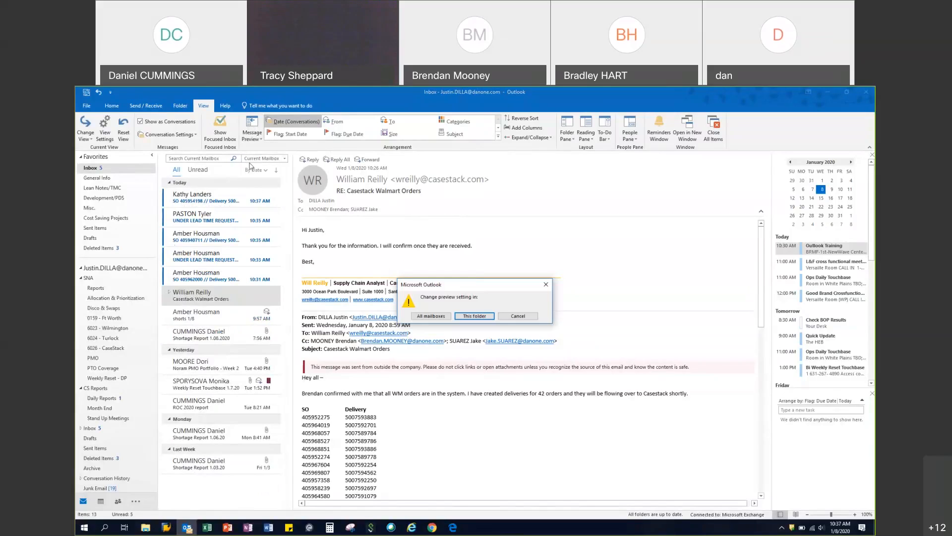
left_click(430, 317)
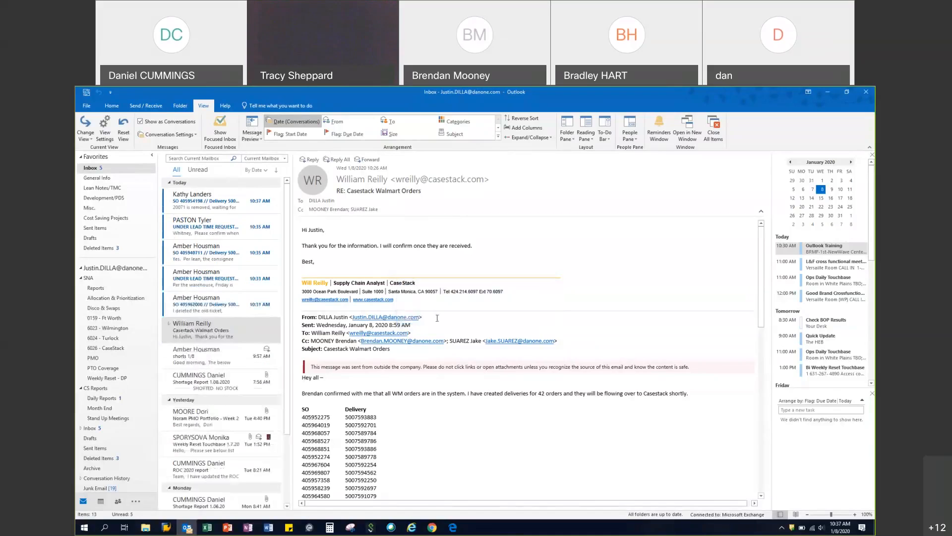
- Hide the Favorites section in the folder pane and show it again
left_click(570, 137)
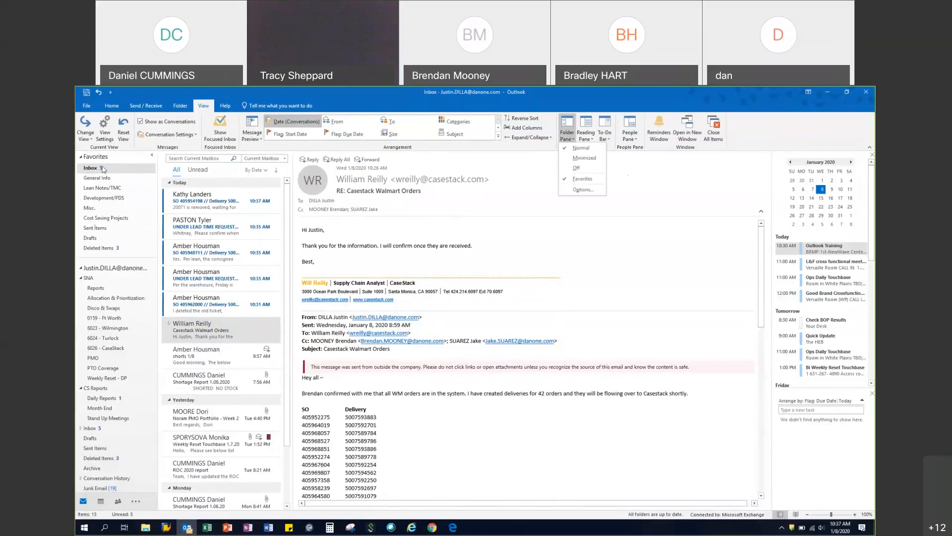
left_click(575, 179)
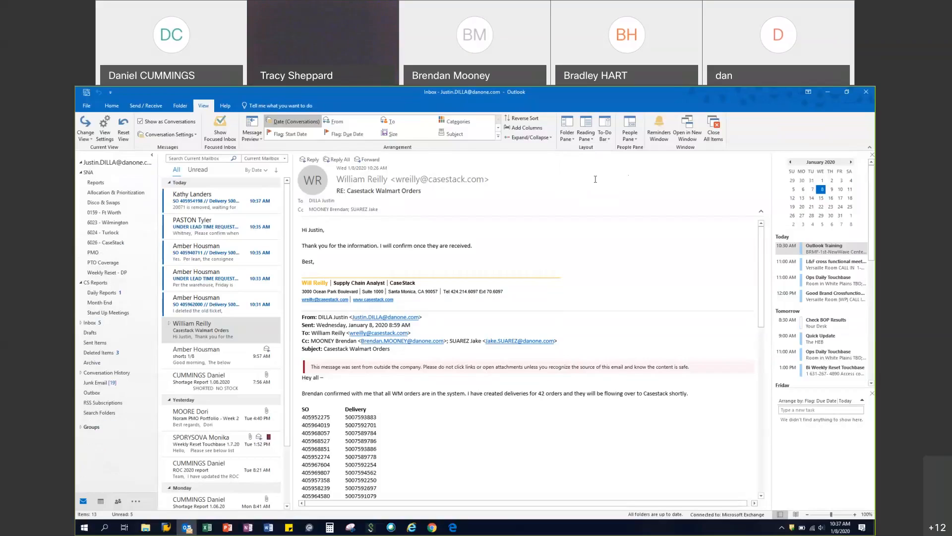
left_click(567, 133)
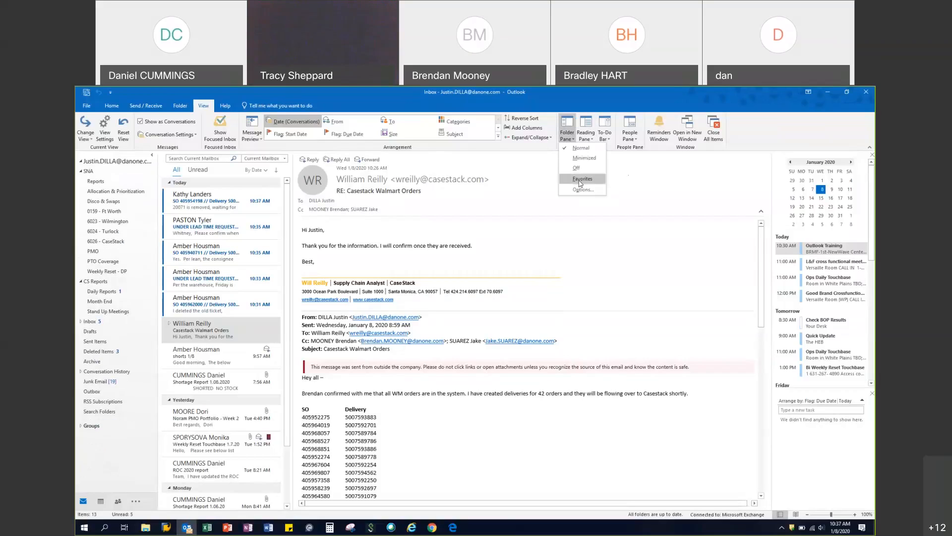
left_click(578, 181)
- Try the folder pane in its Minimized state and turn it off completely
left_click(567, 133)
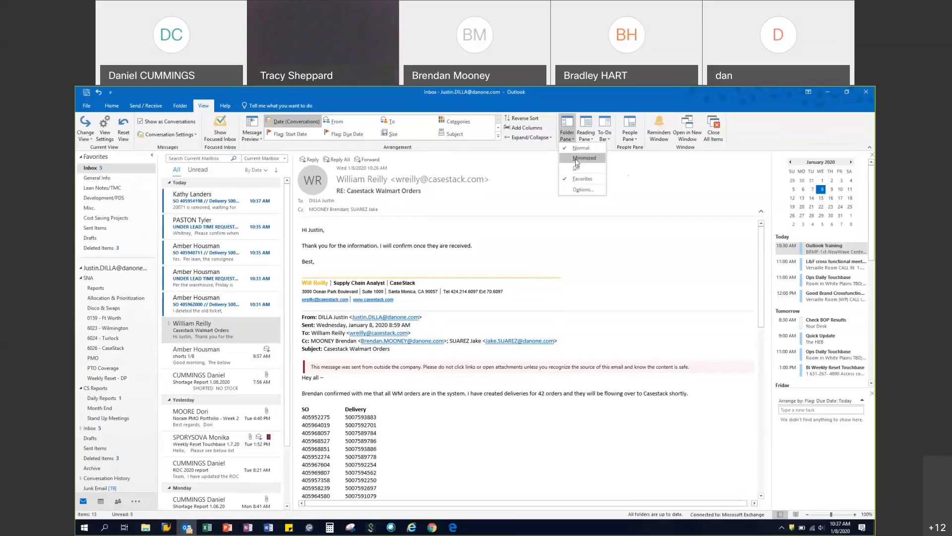
left_click(576, 160)
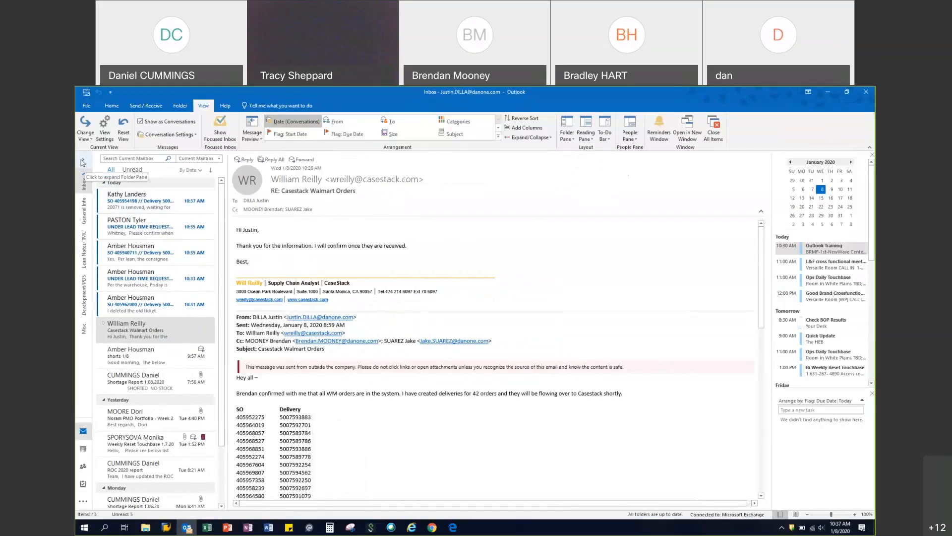
left_click(568, 134)
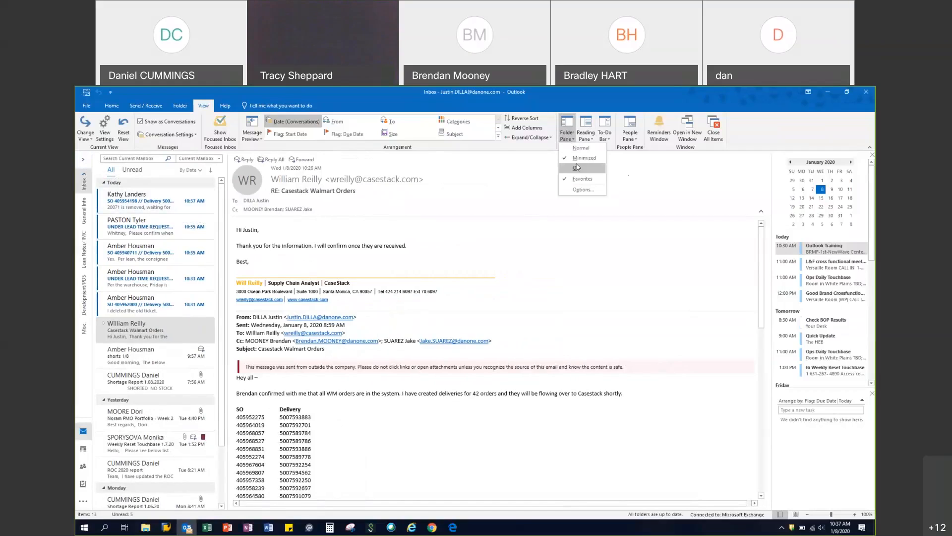
left_click(577, 168)
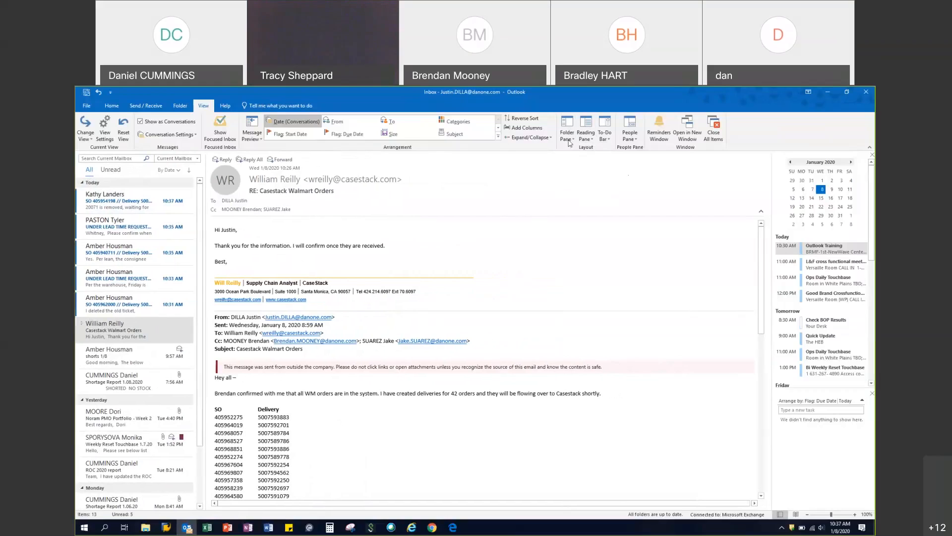
- Set the folder pane back to its Normal display
left_click(568, 133)
left_click(576, 151)
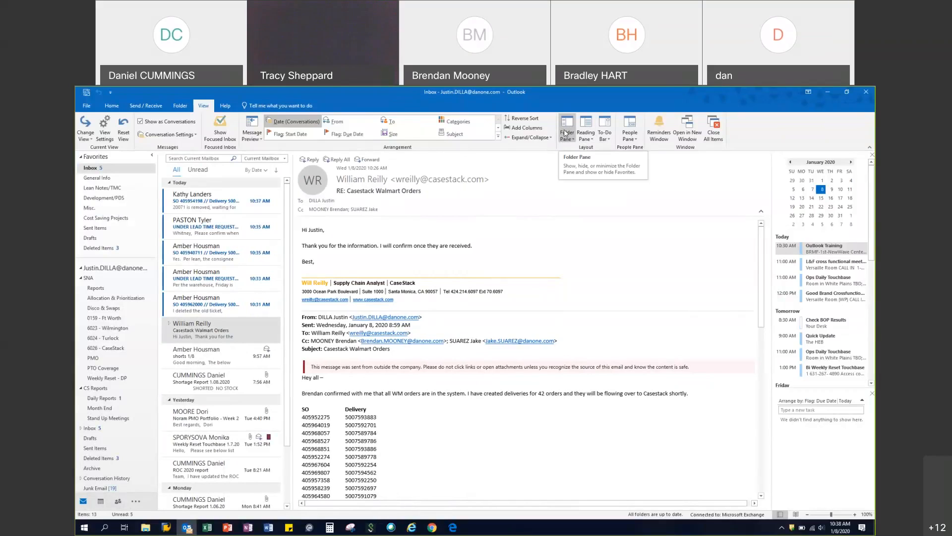
- Try the reading pane with the Bottom placement and return it to the Right placement
left_click(587, 129)
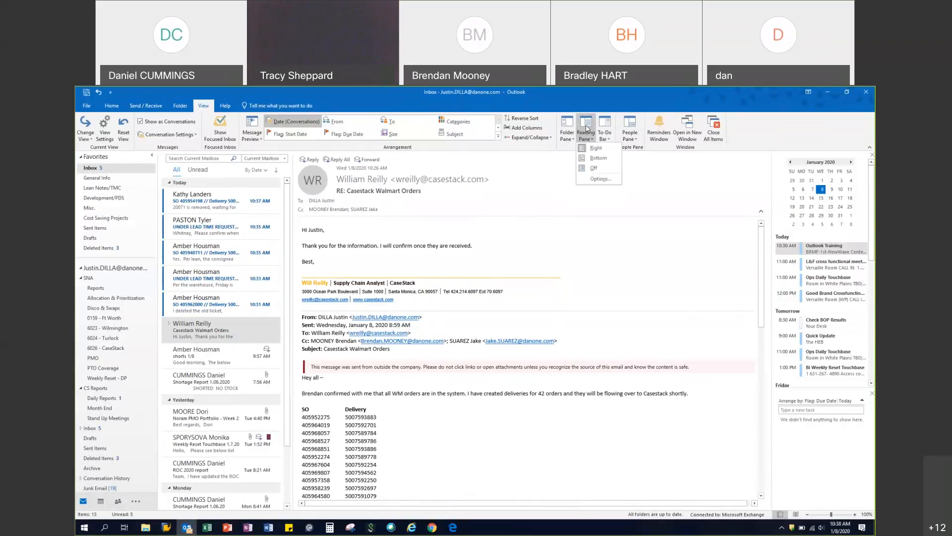
left_click(594, 158)
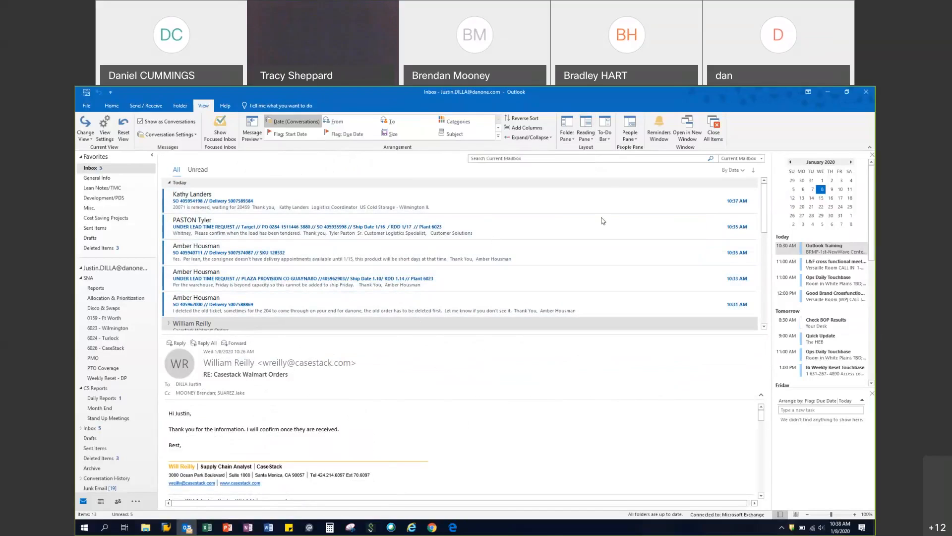
left_click(590, 136)
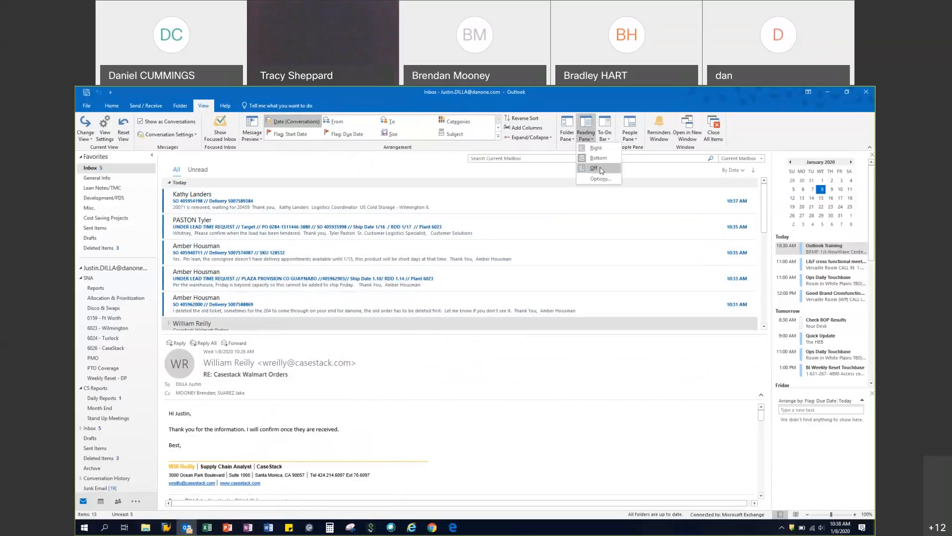
left_click(591, 136)
left_click(588, 136)
left_click(595, 148)
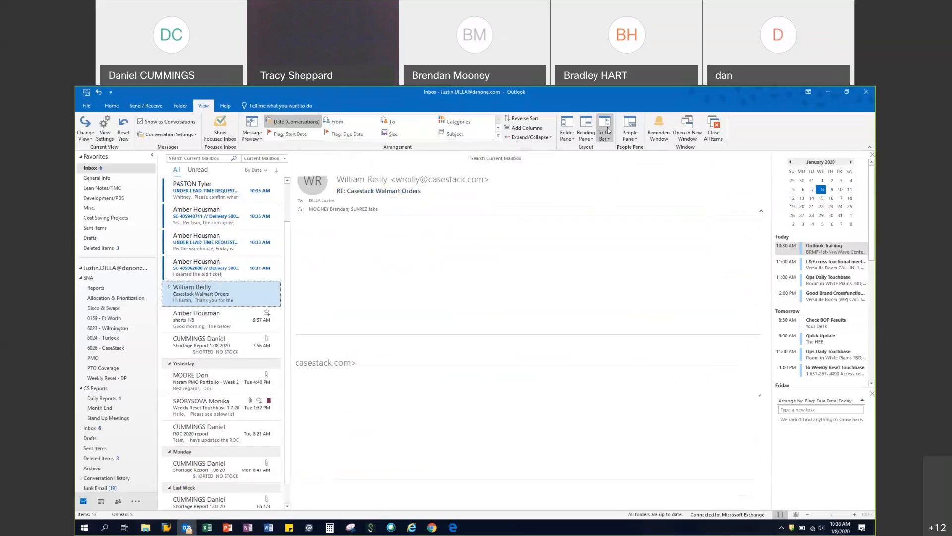
left_click(610, 130)
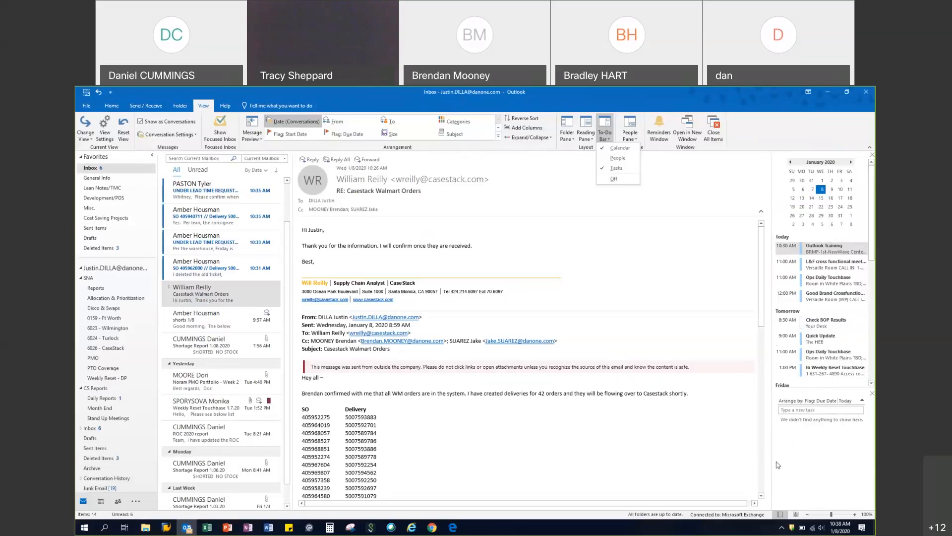
left_click(606, 136)
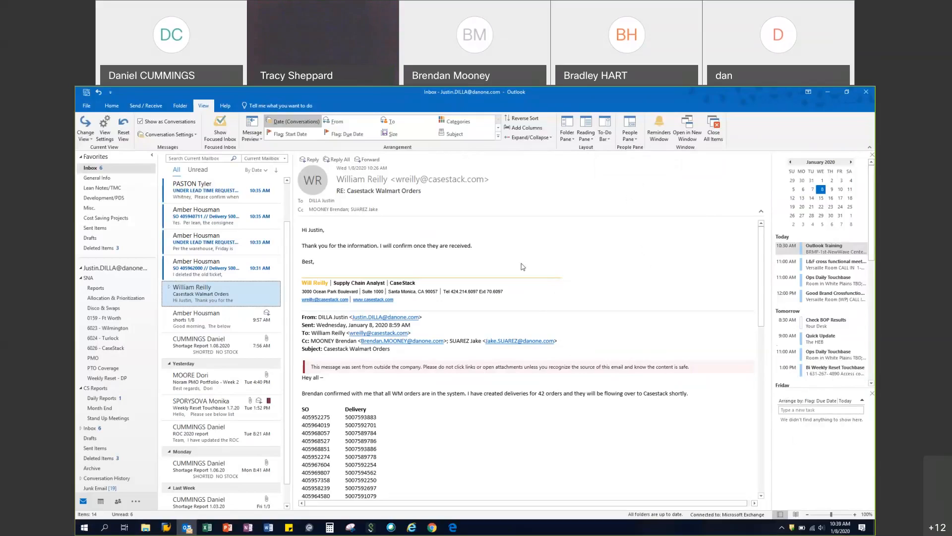
- Open the program options and show the Mail settings for creating and receiving messages
left_click(87, 106)
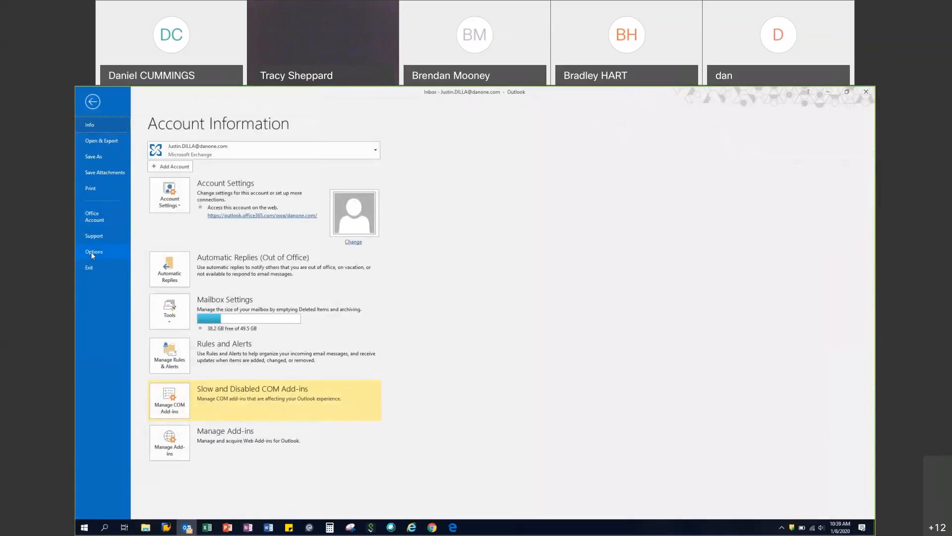
left_click(91, 255)
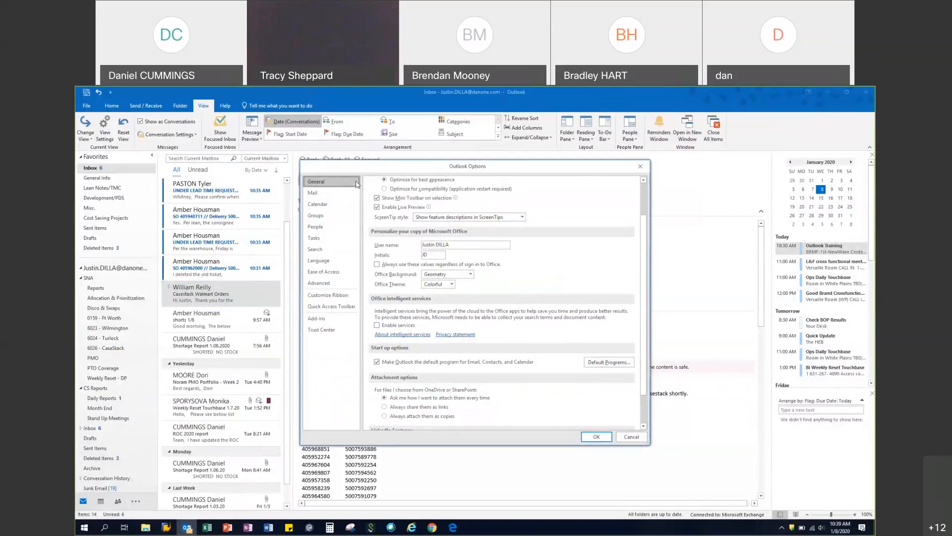
left_click(322, 195)
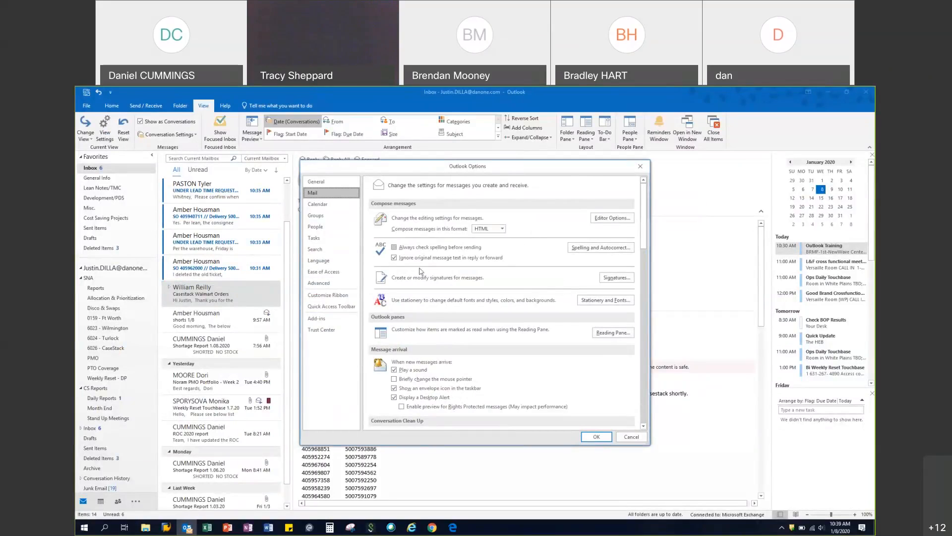
- Examine the Mail settings for message arrival, conversation clean-up, replies and forwards, and saving and sending messages
scroll(437, 298, "down", 2)
scroll(437, 298, "down", 1)
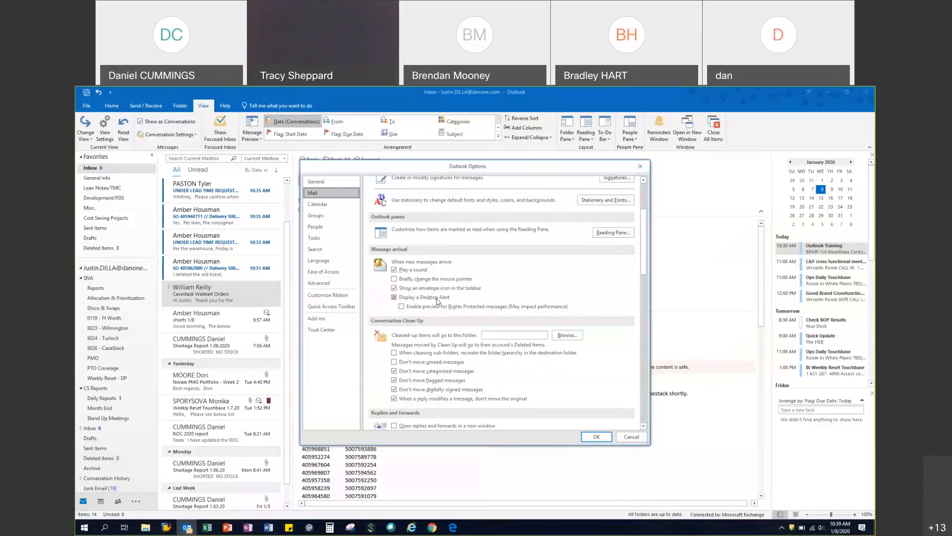
scroll(437, 300, "down", 3)
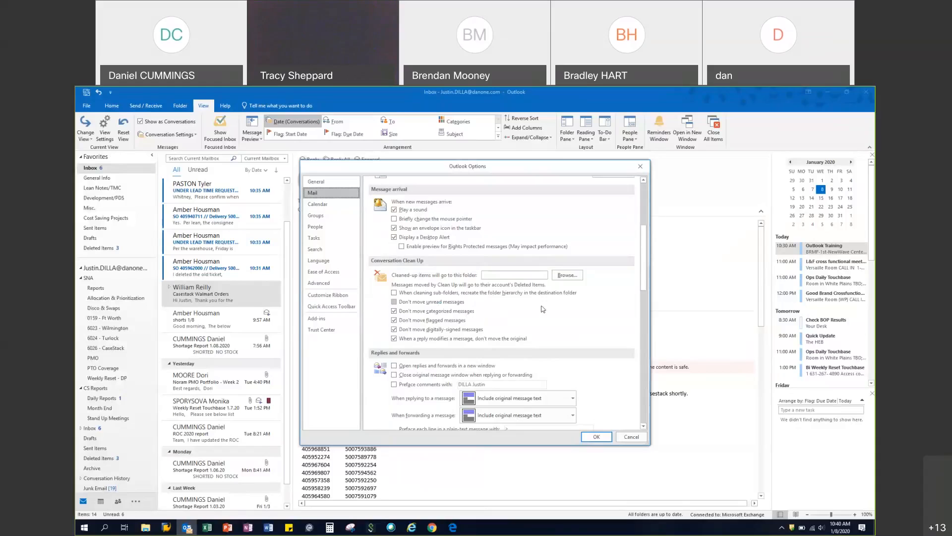
scroll(544, 310, "down", 3)
scroll(545, 310, "down", 1)
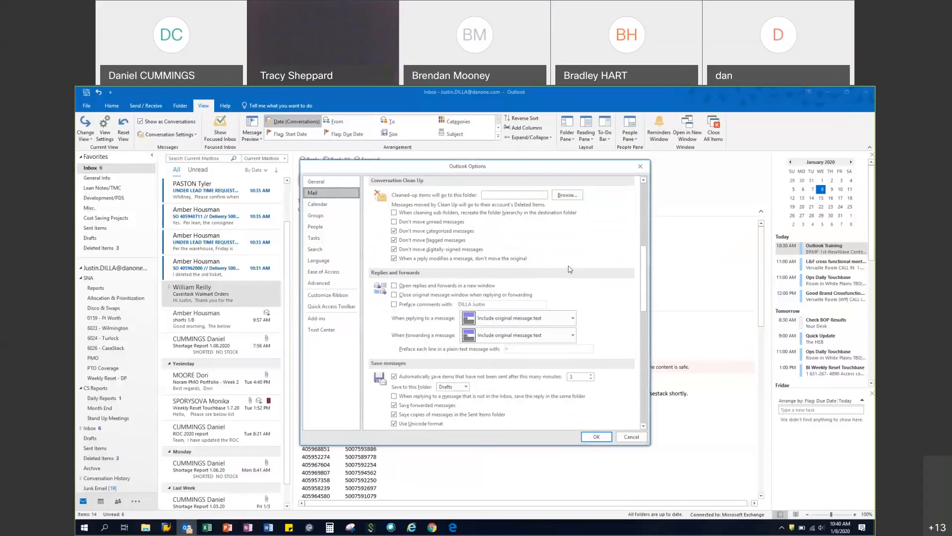
scroll(597, 271, "down", 4)
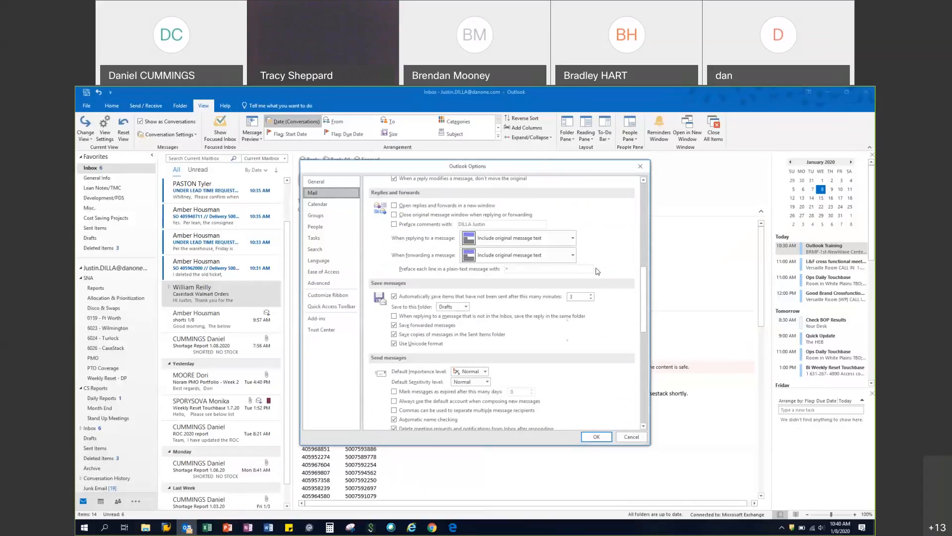
scroll(603, 270, "up", 2)
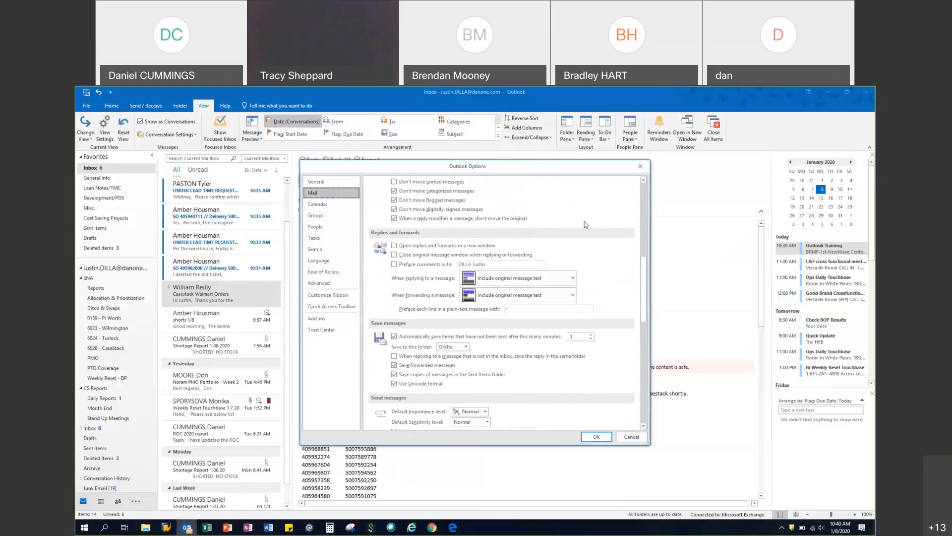
scroll(587, 228, "up", 2)
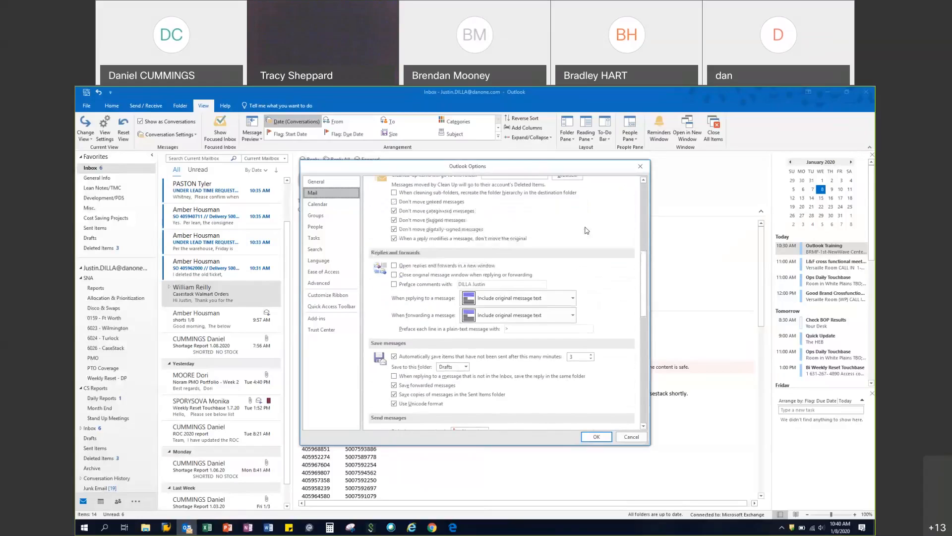
scroll(583, 257, "up", 2)
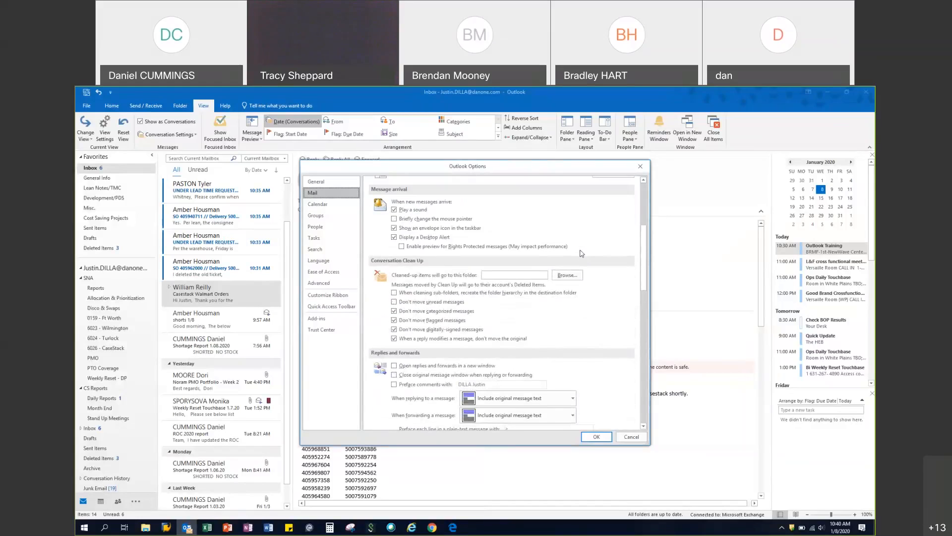
scroll(582, 254, "down", 10)
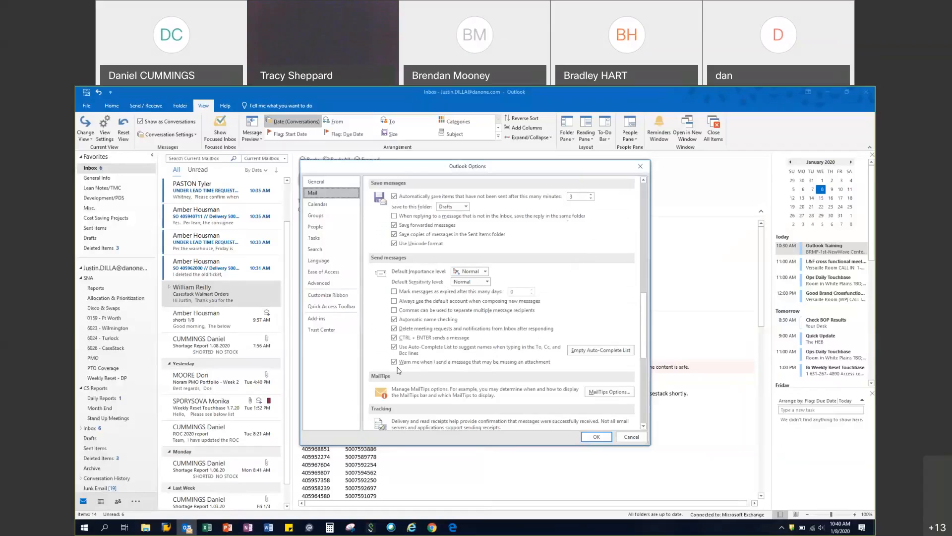
- Examine the Mail settings for sending messages, MailTips and tracking, and close the options without saving
scroll(507, 311, "down", 3)
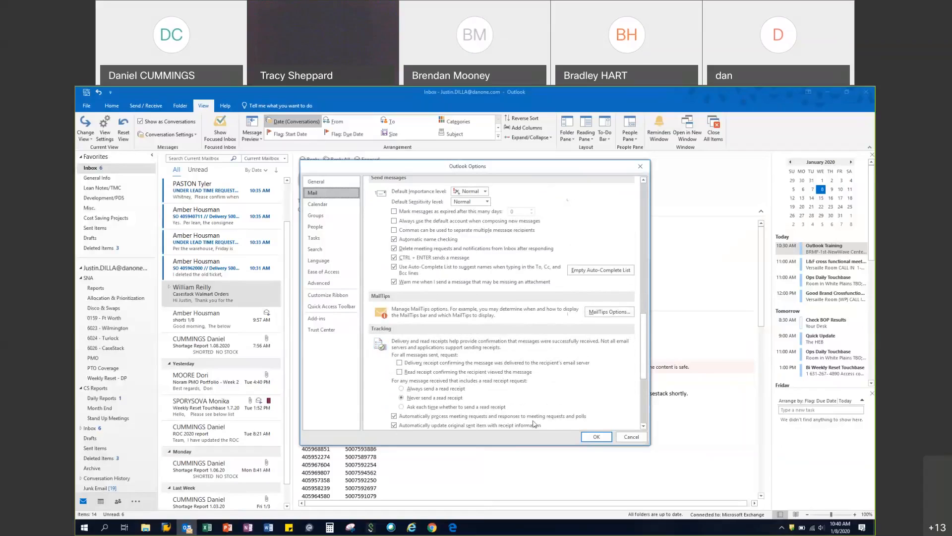
scroll(536, 302, "up", 2)
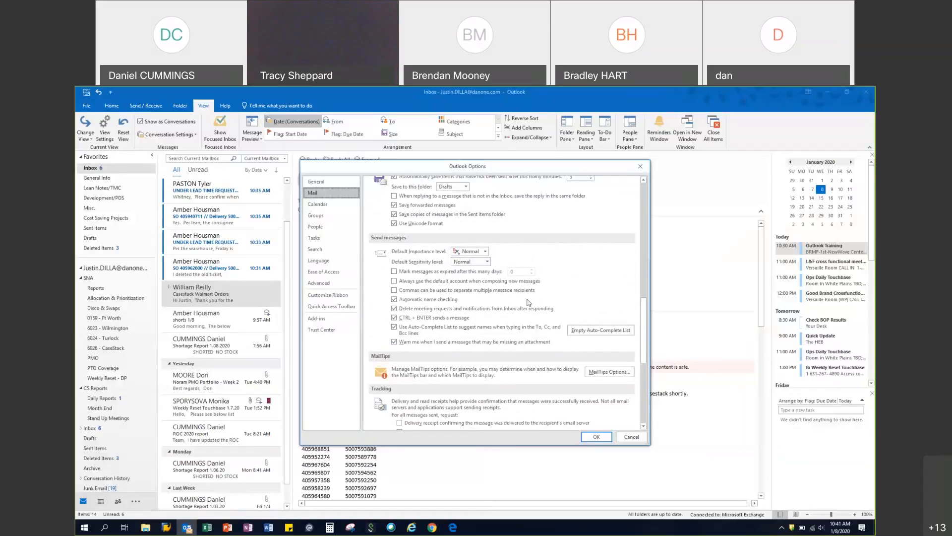
left_click(638, 437)
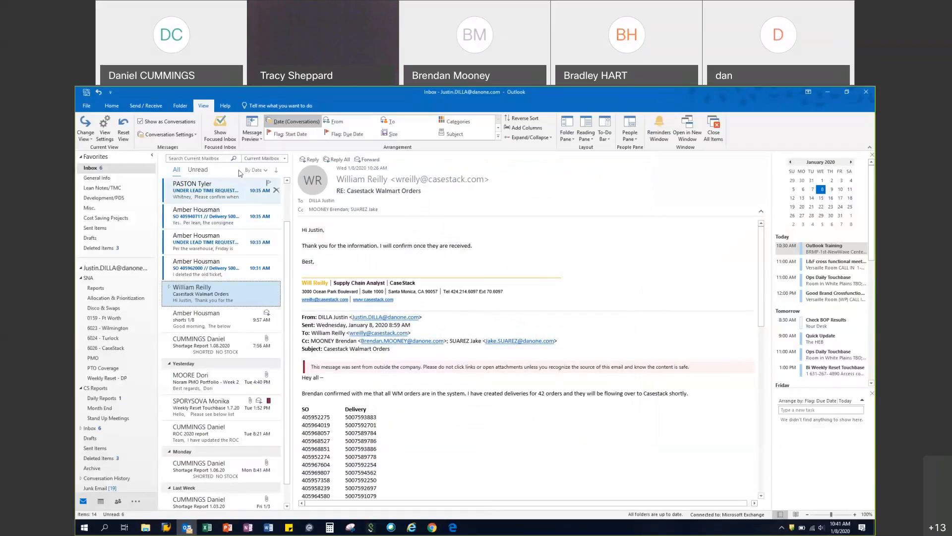
- Review the Automatic Replies messages for inside and outside the organization, discard the dialog and return to the inbox
left_click(86, 106)
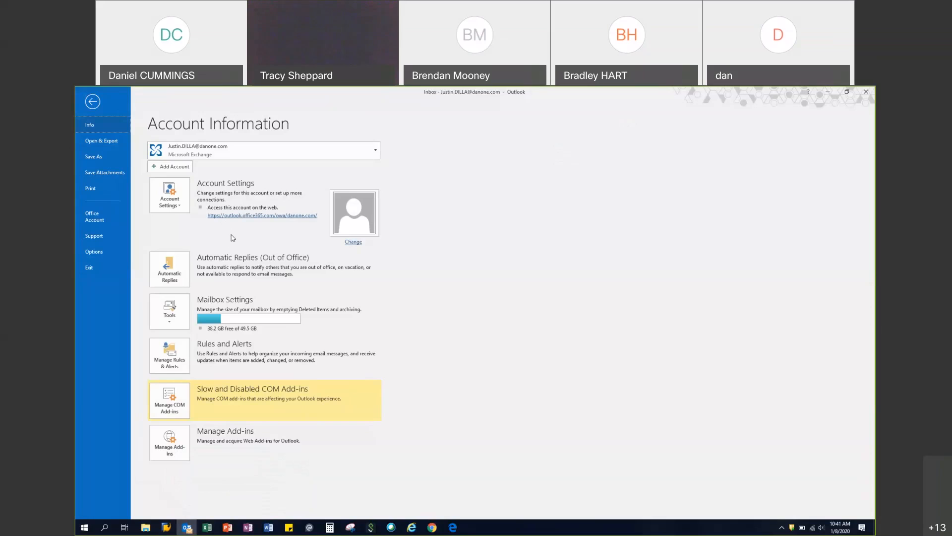
left_click(92, 102)
left_click(88, 107)
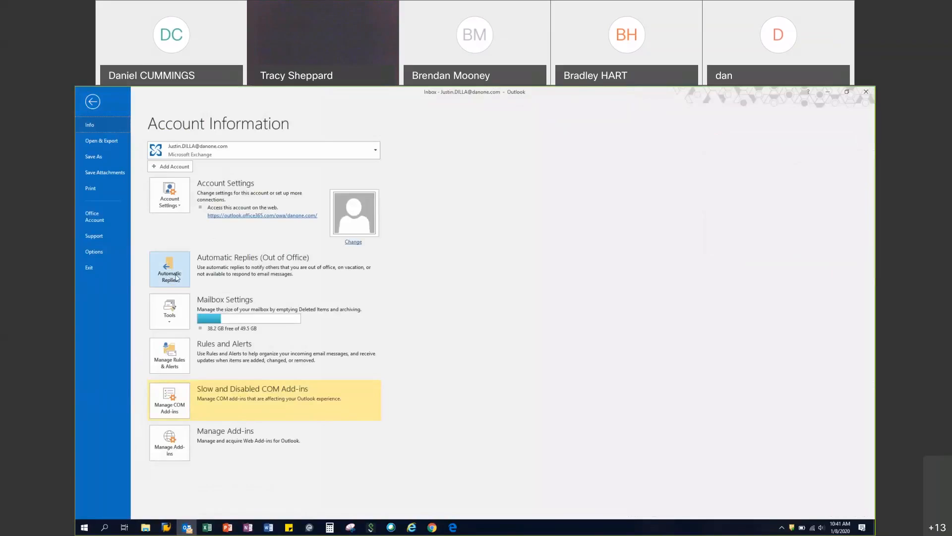
left_click(170, 270)
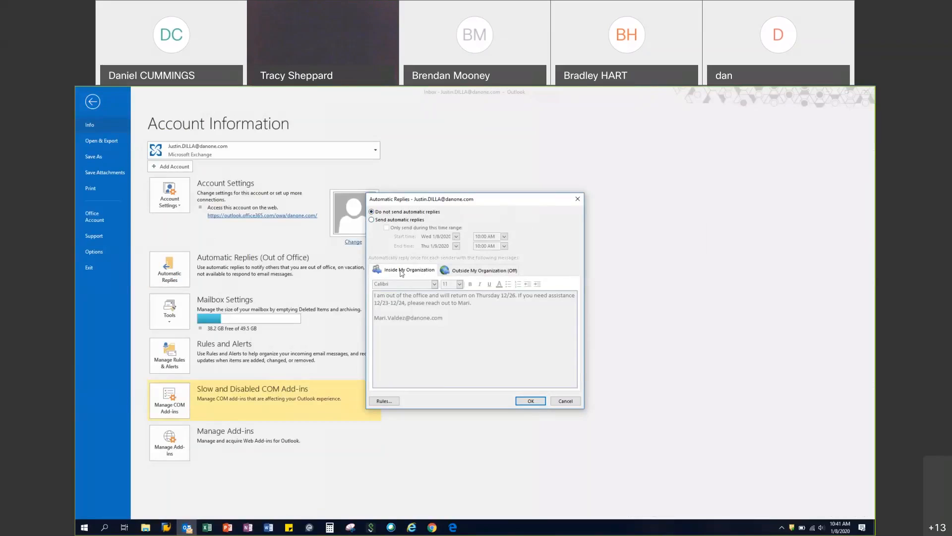
left_click(480, 273)
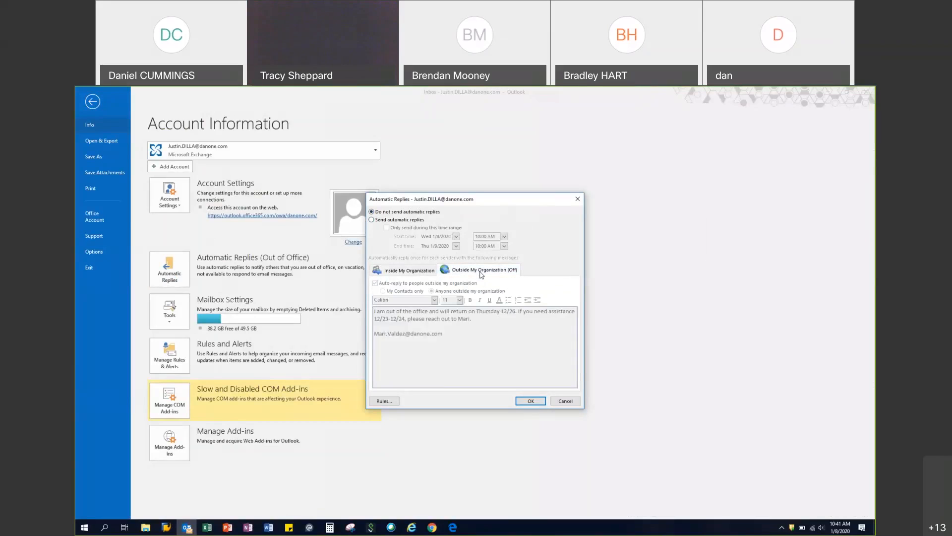
left_click(426, 275)
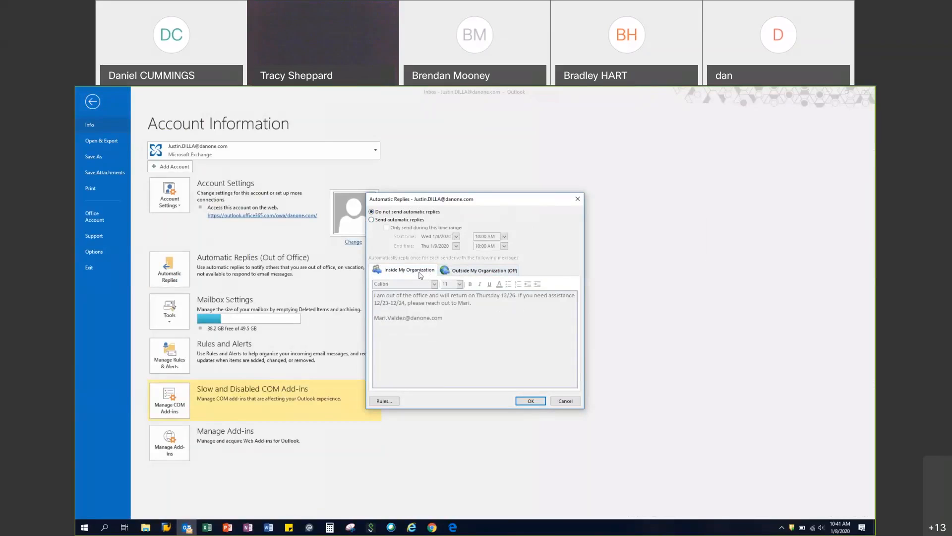
left_click(566, 402)
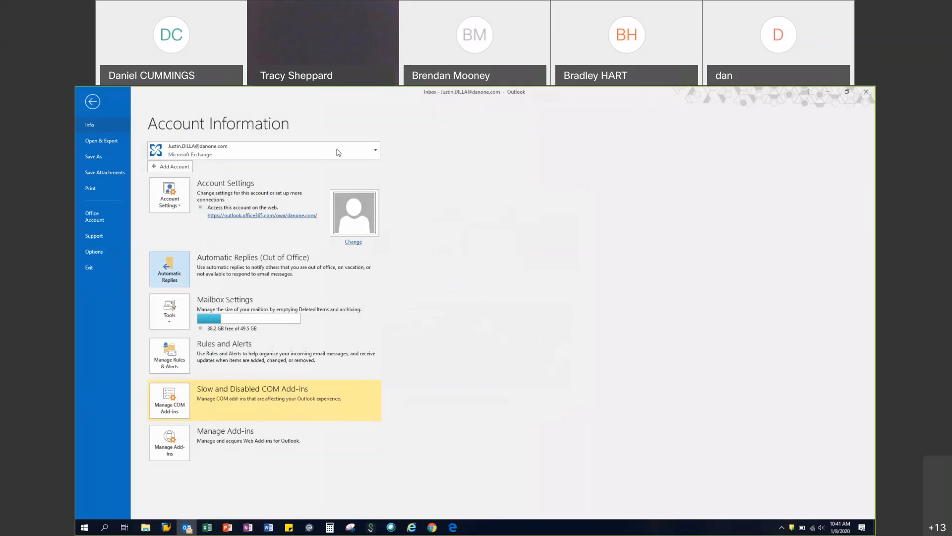
left_click(101, 102)
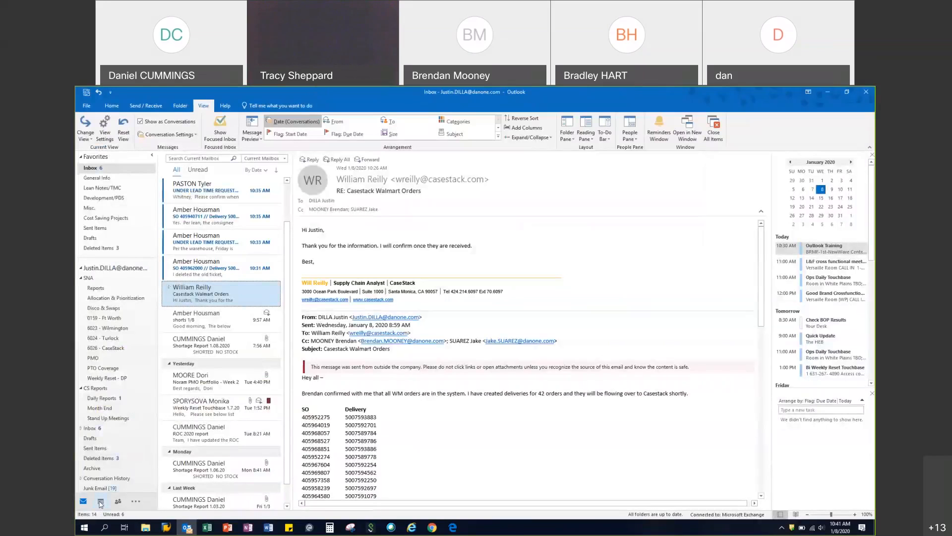
- Switch to the calendar and show it in Month view, followed by Schedule View
mouse_move(101, 502)
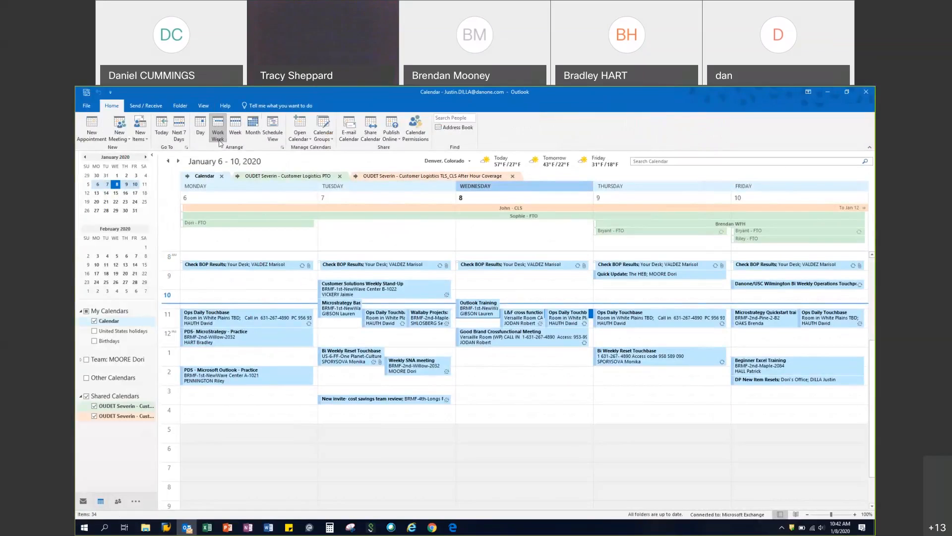
left_click(253, 132)
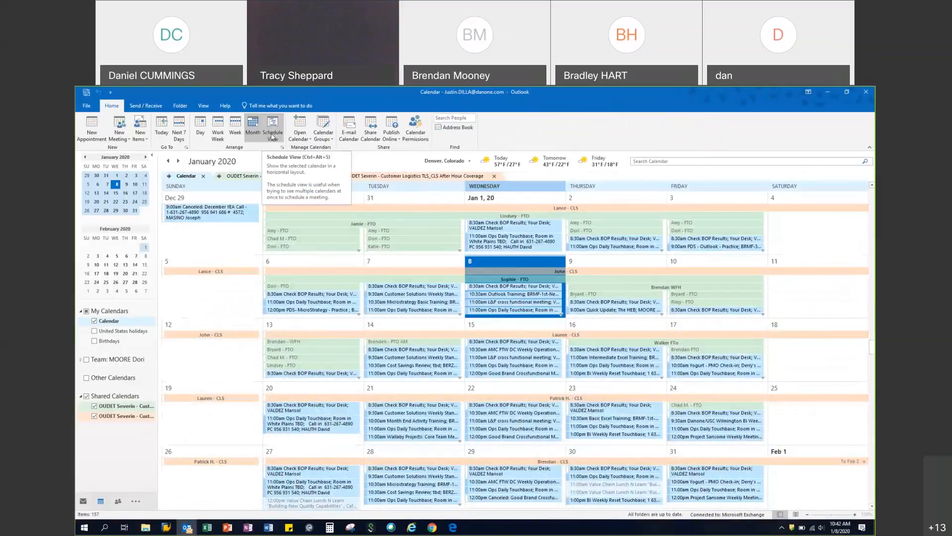
left_click(272, 134)
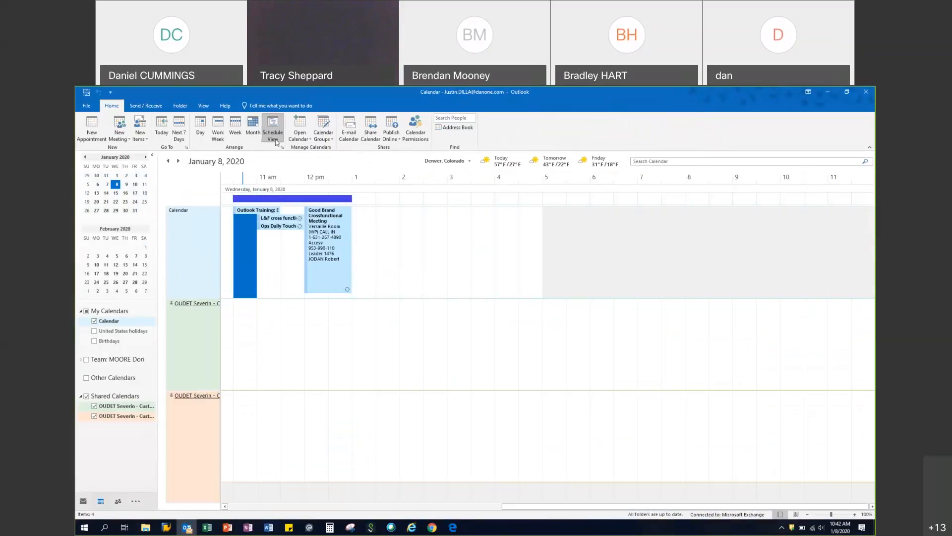
- Open a colleague's shared calendar by searching for their last name in the address book
left_click(304, 127)
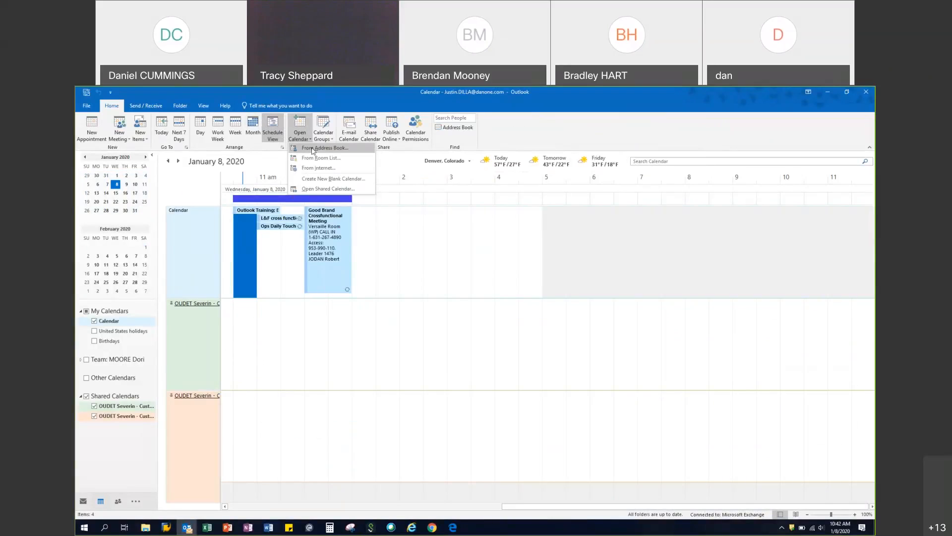
left_click(313, 149)
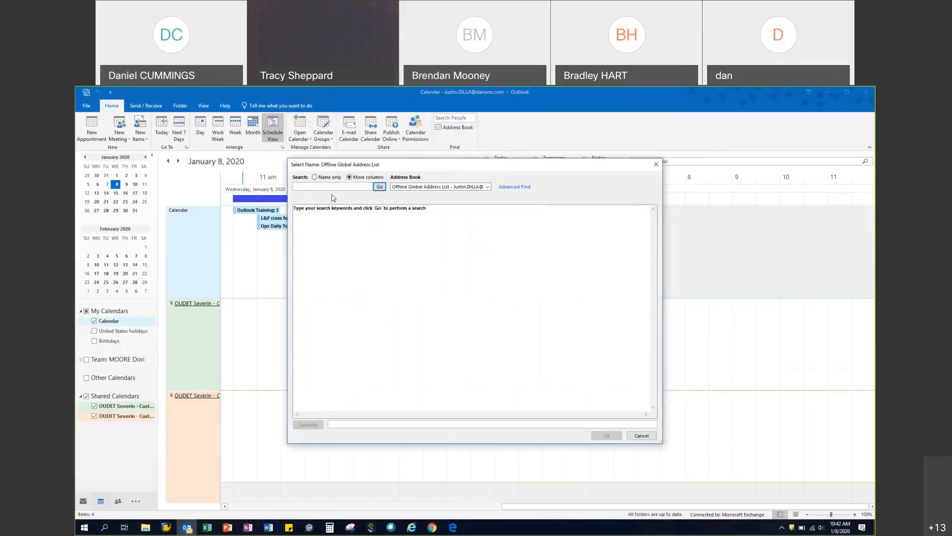
type("pennington")
key("Return")
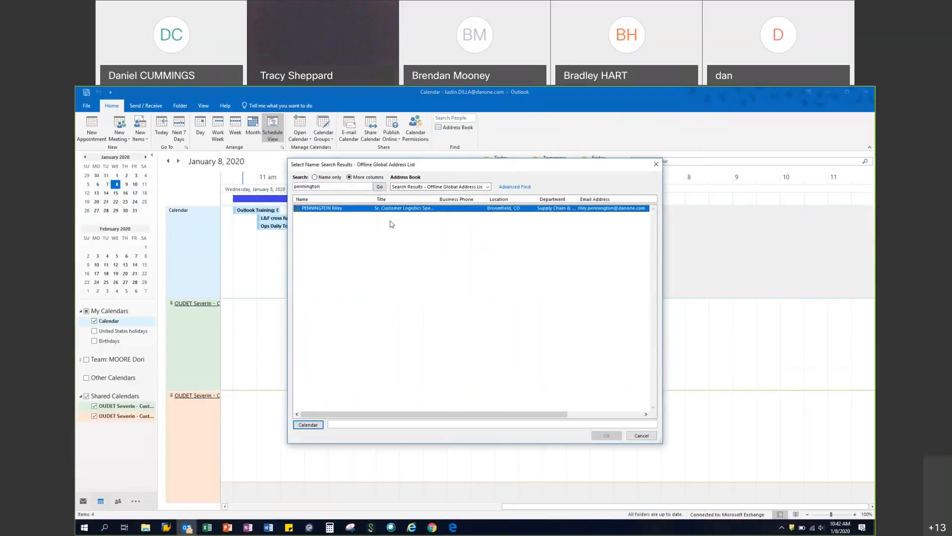
double_click(420, 208)
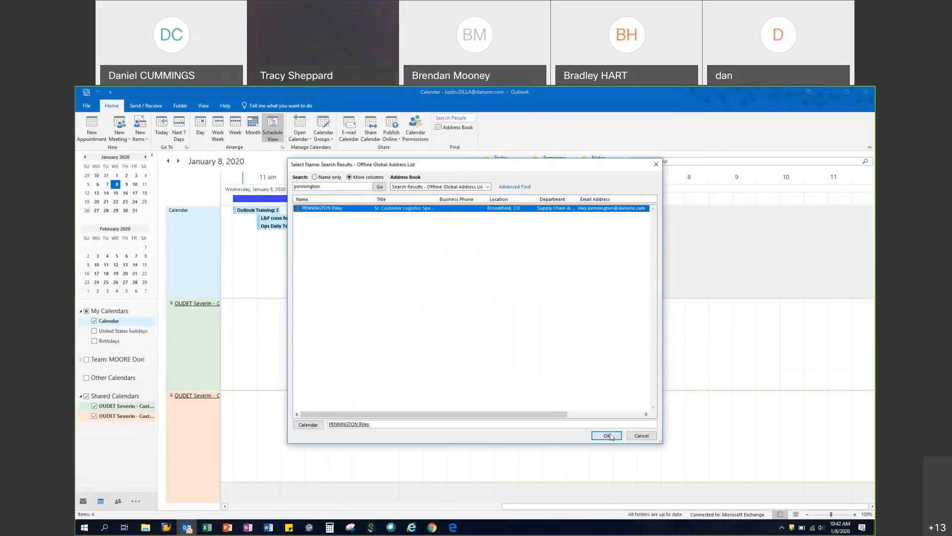
left_click(611, 436)
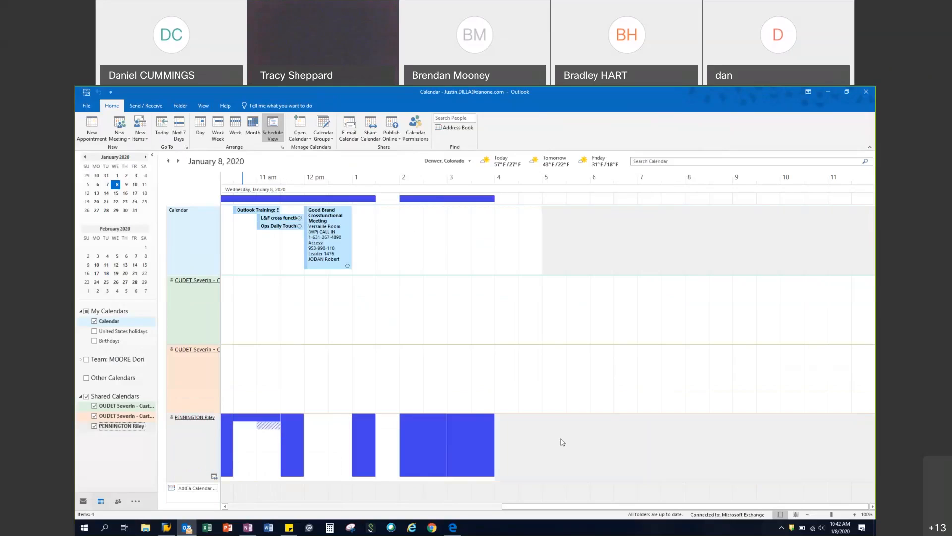
- Create a new calendar group named PDS
left_click(322, 128)
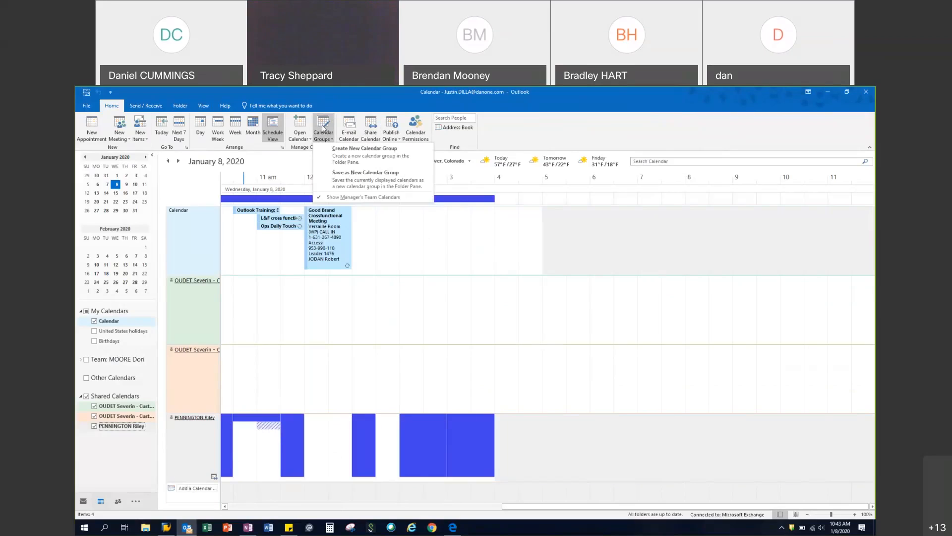
left_click(332, 155)
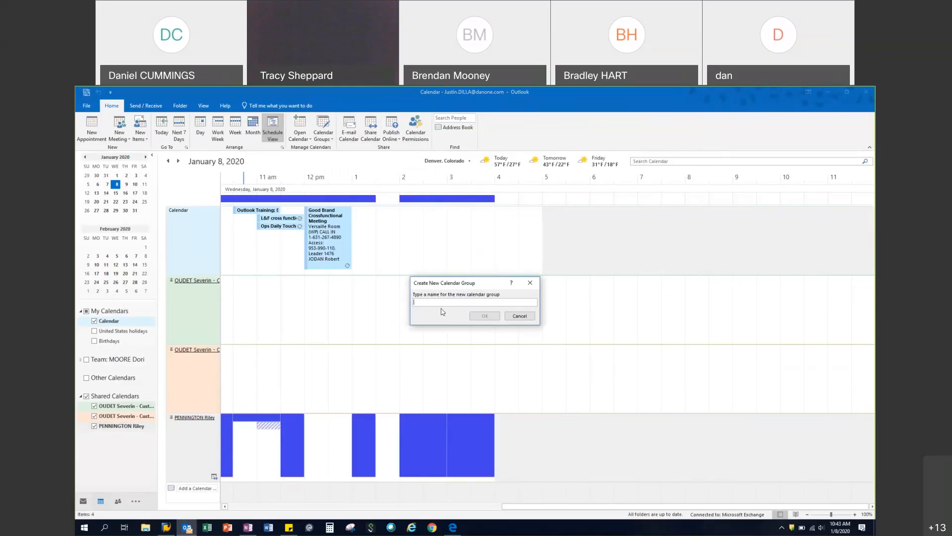
type("PDS")
left_click(472, 316)
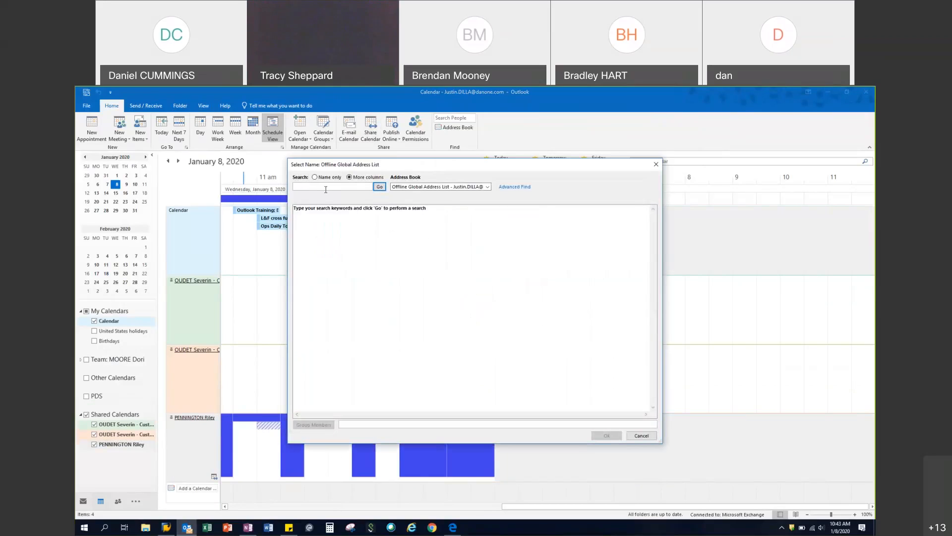
- Find two colleagues by last name in the address book and add them as members of the PDS calendar group
type("pennington")
key("Return")
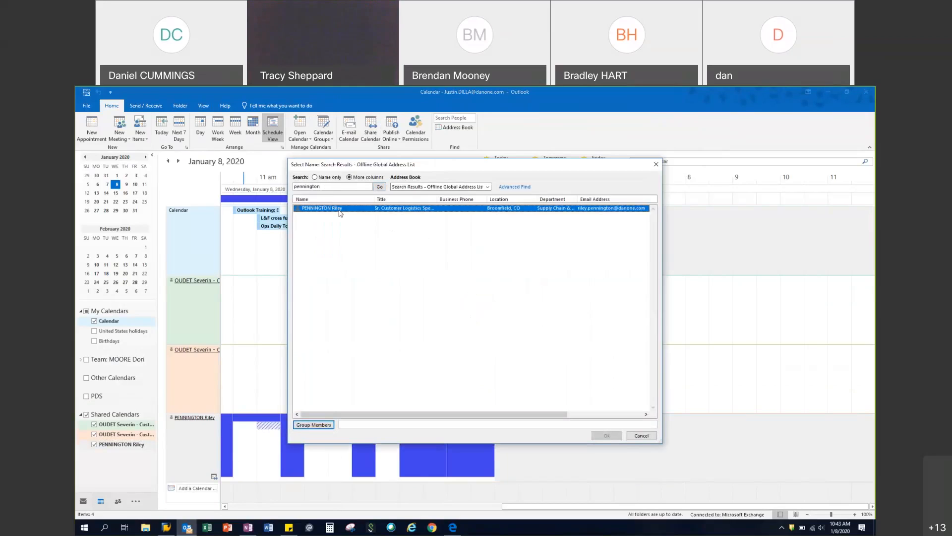
double_click(340, 208)
double_click(330, 186)
type("c")
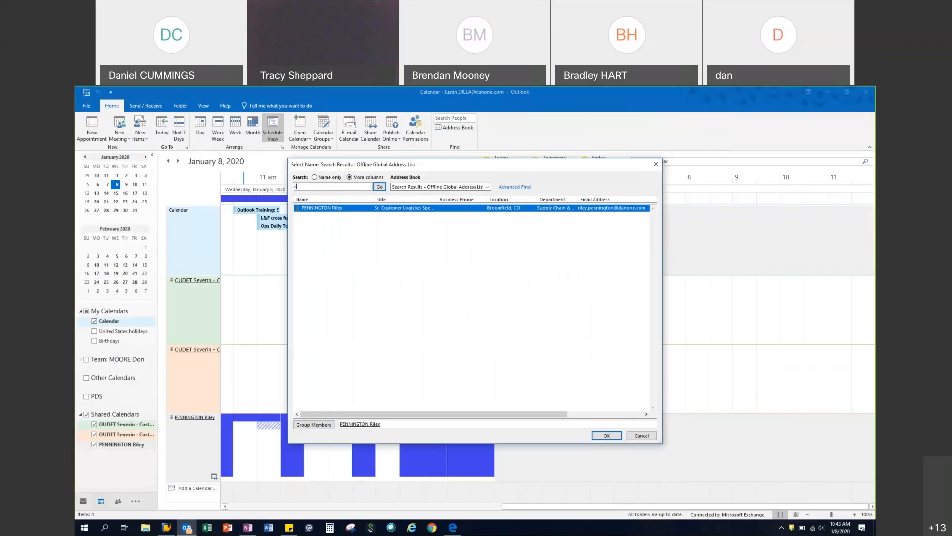
type("umming")
key("Return")
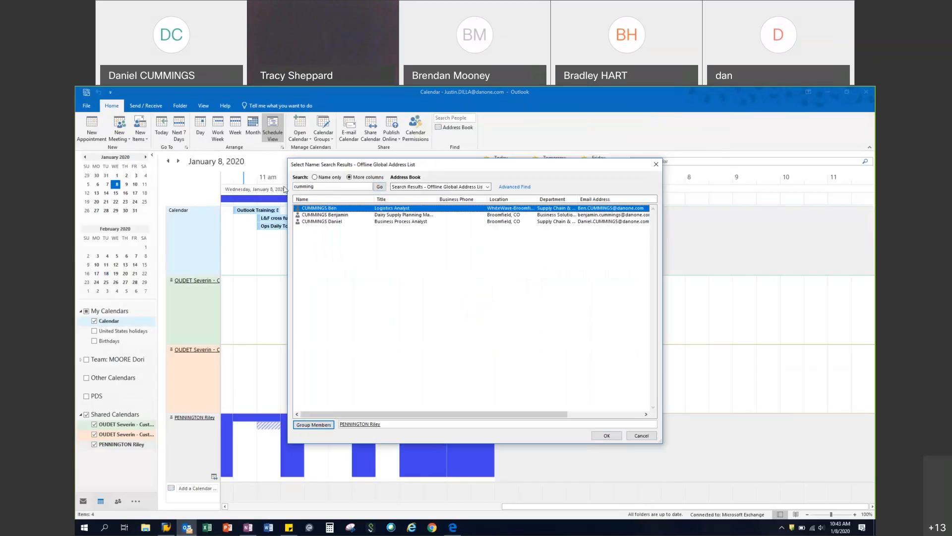
double_click(349, 222)
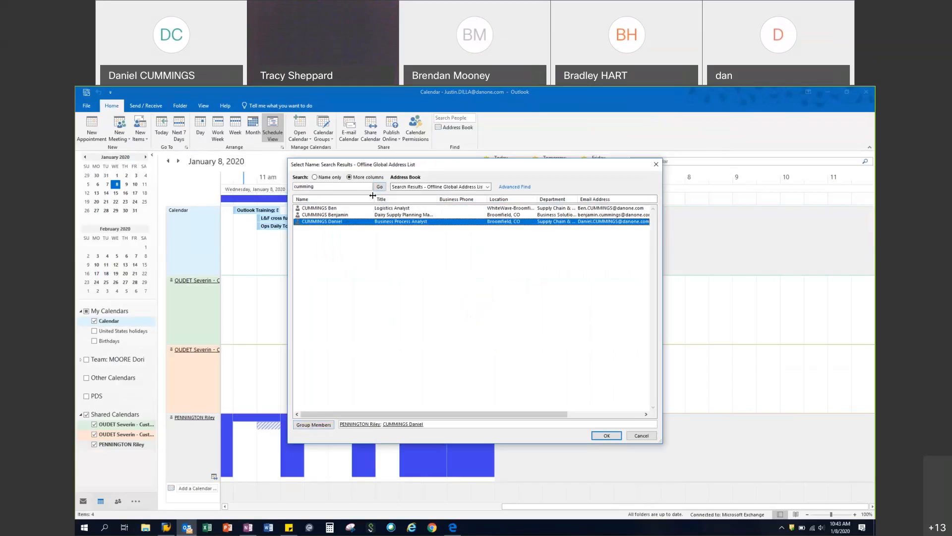
left_click(610, 436)
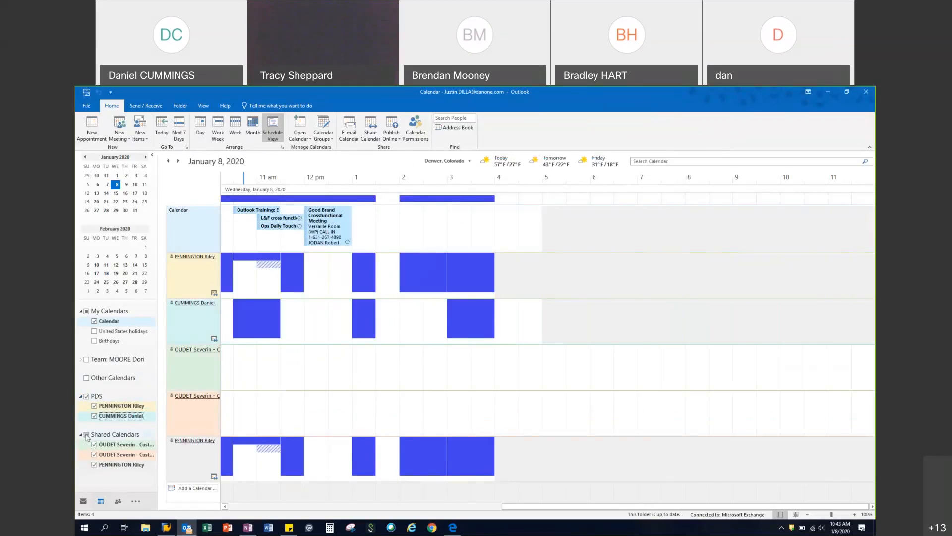
- Hide all calendars in the Shared Calendars and PDS groups, leaving only the own calendar displayed
left_click(86, 435)
left_click(86, 396)
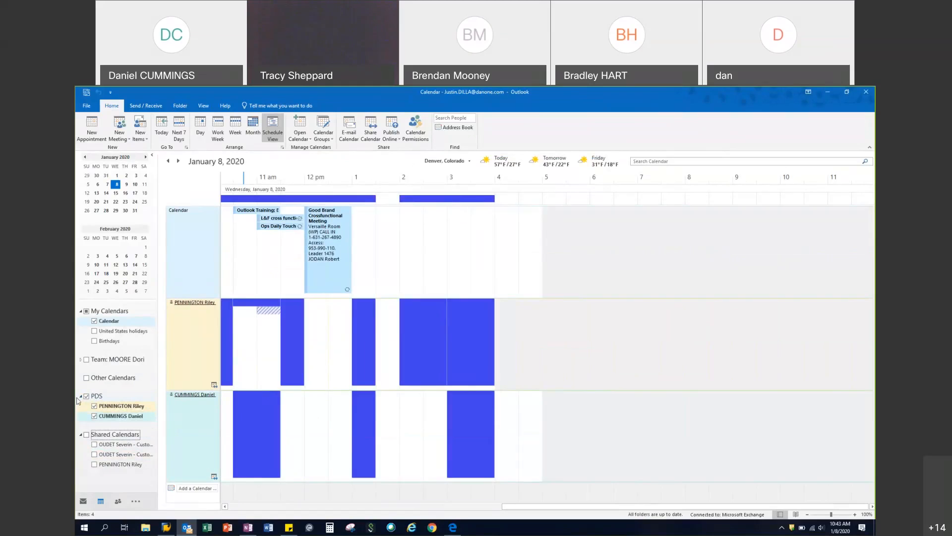
left_click(87, 397)
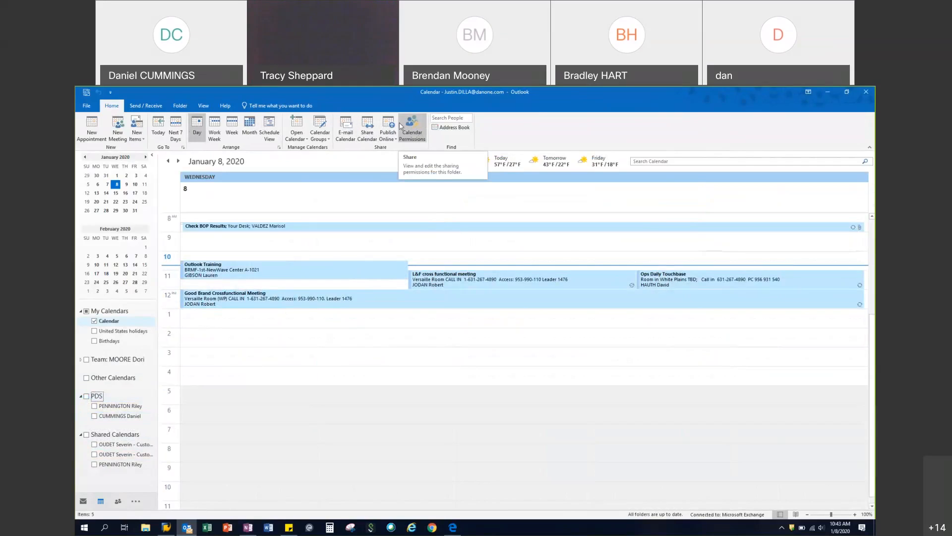
- Review the calendar's sharing permission levels and close the properties without changing them
left_click(418, 126)
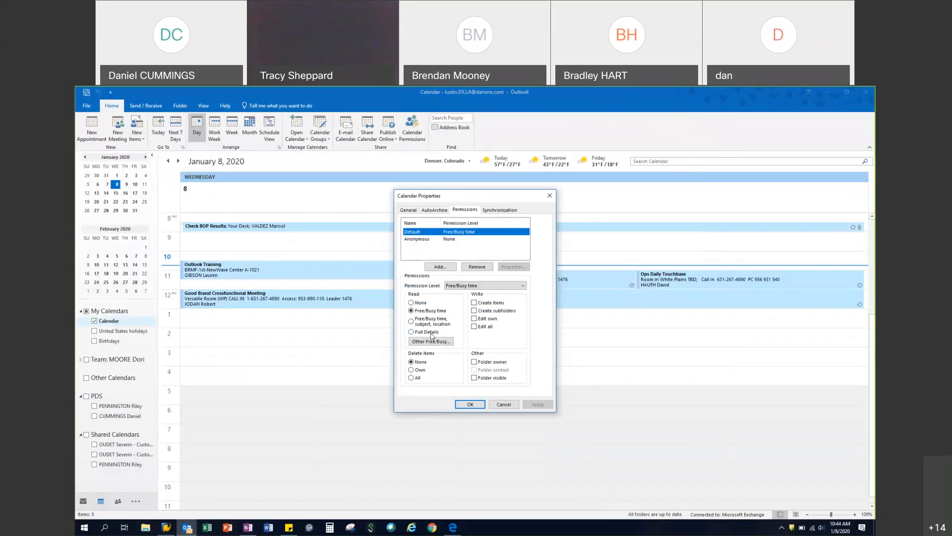
left_click(503, 405)
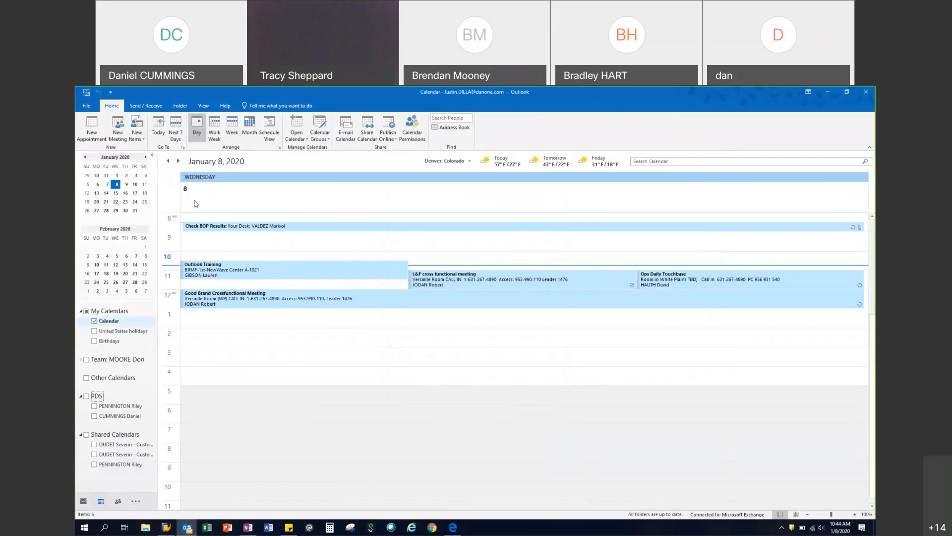
left_click(121, 130)
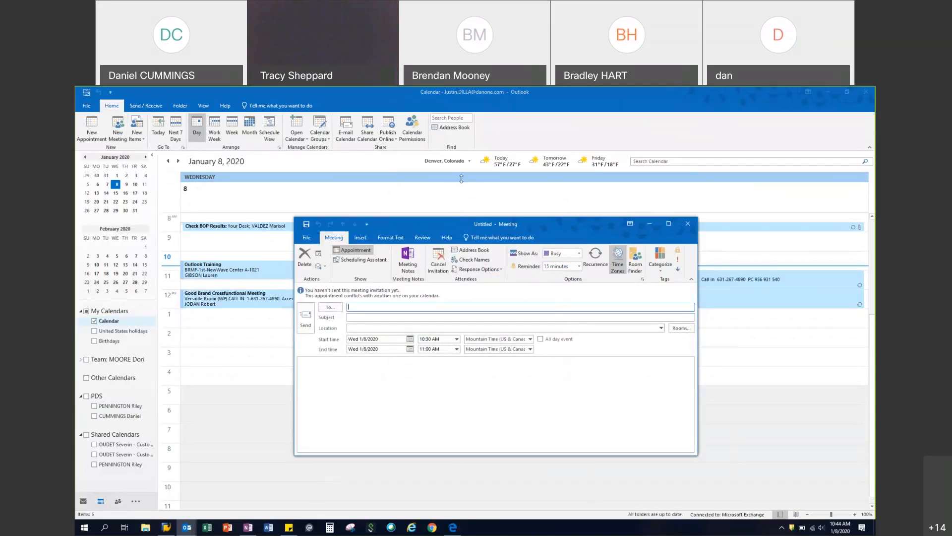
left_click_drag(461, 176, 462, 156)
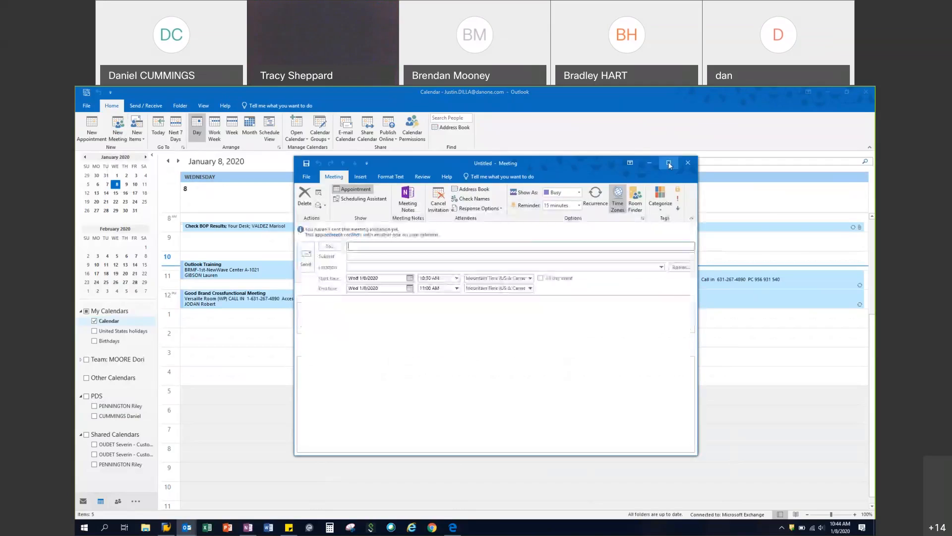
left_click(687, 163)
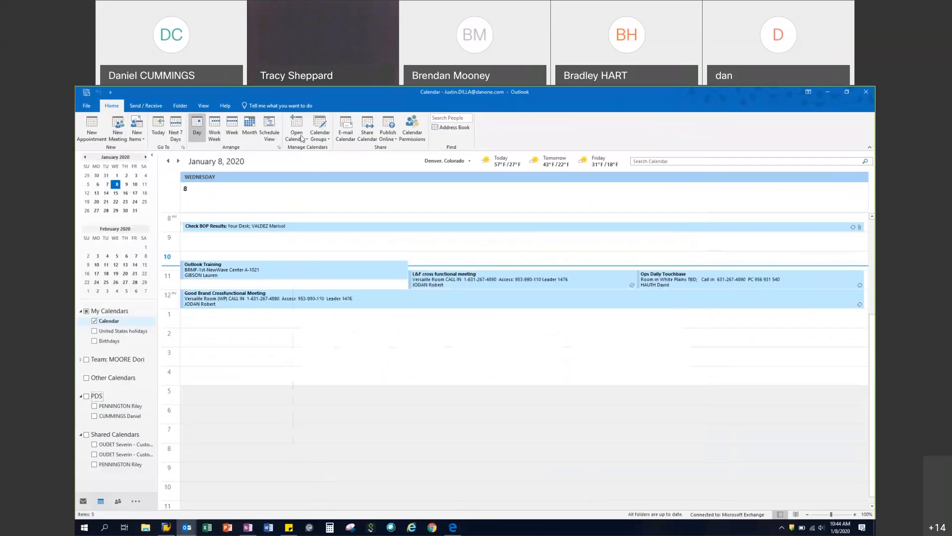
- Create a new meeting request addressed to a colleague found by last name, with the subject PDS
left_click(120, 124)
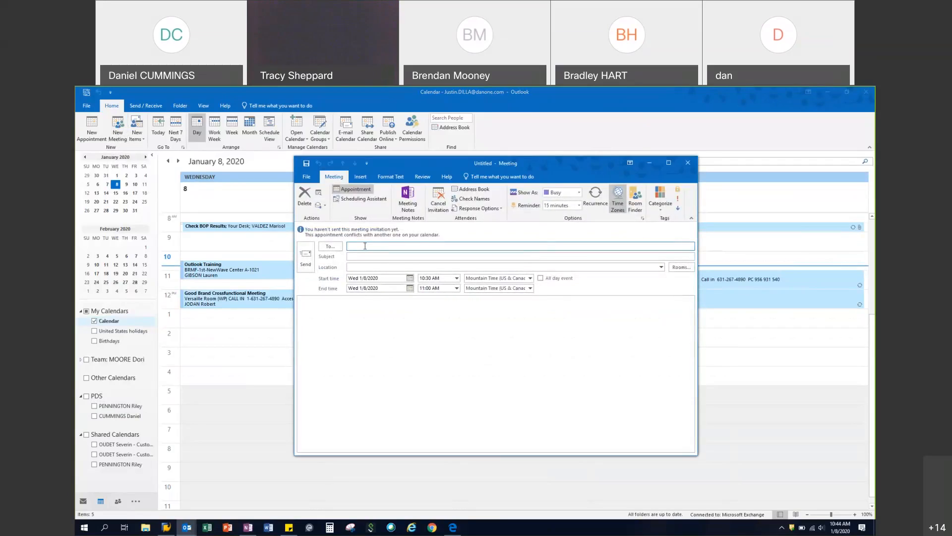
type("pennn")
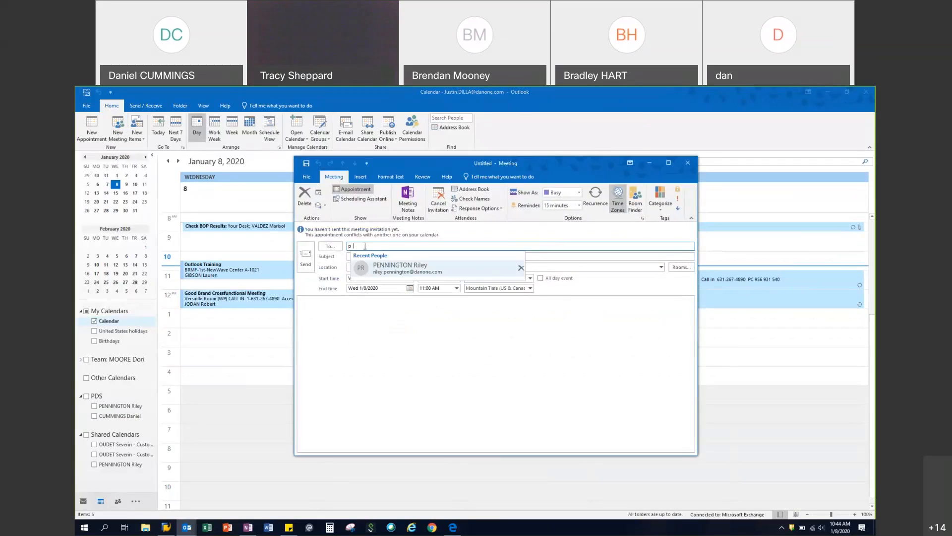
key("BackSpace")
key("BackSpace")
type("ington")
key("Return")
left_click(363, 257)
type("PDS")
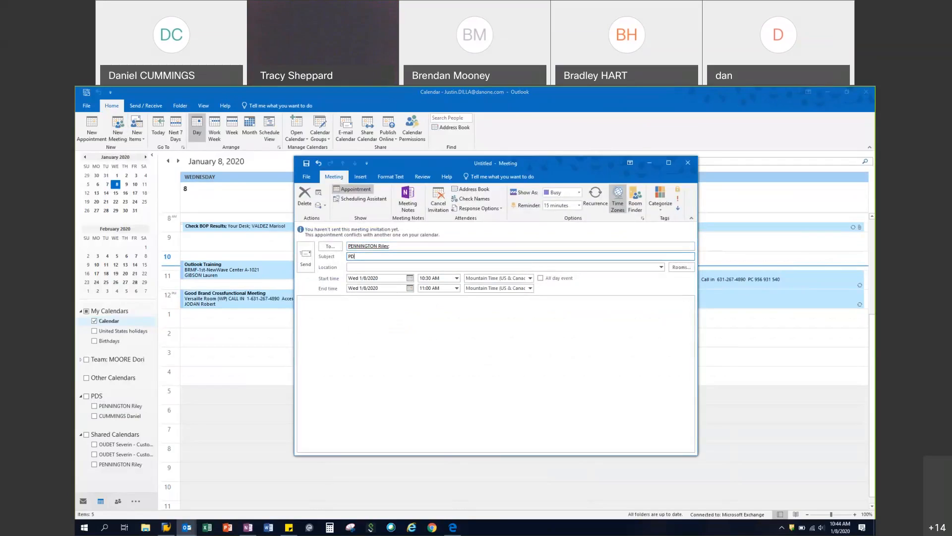
- Check the attendees' availability in the Scheduling Assistant and set the meeting to 1:30 PM - 2:00 PM on Wed 1/8/2020
left_click(668, 163)
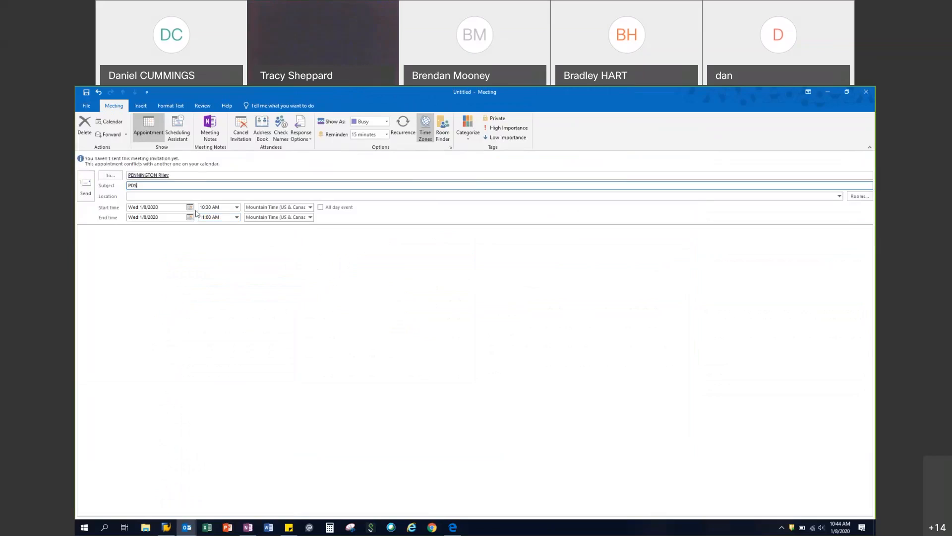
left_click(180, 128)
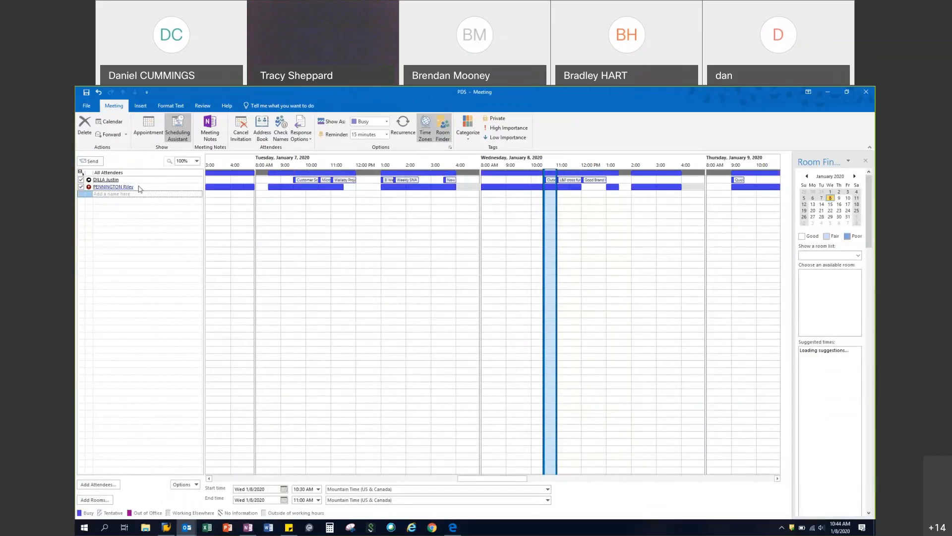
mouse_move(139, 189)
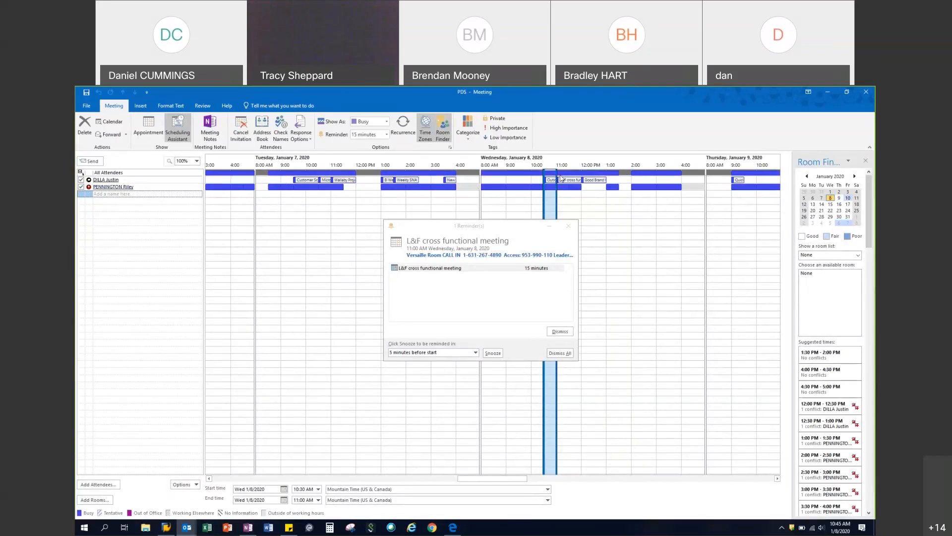
left_click(627, 175)
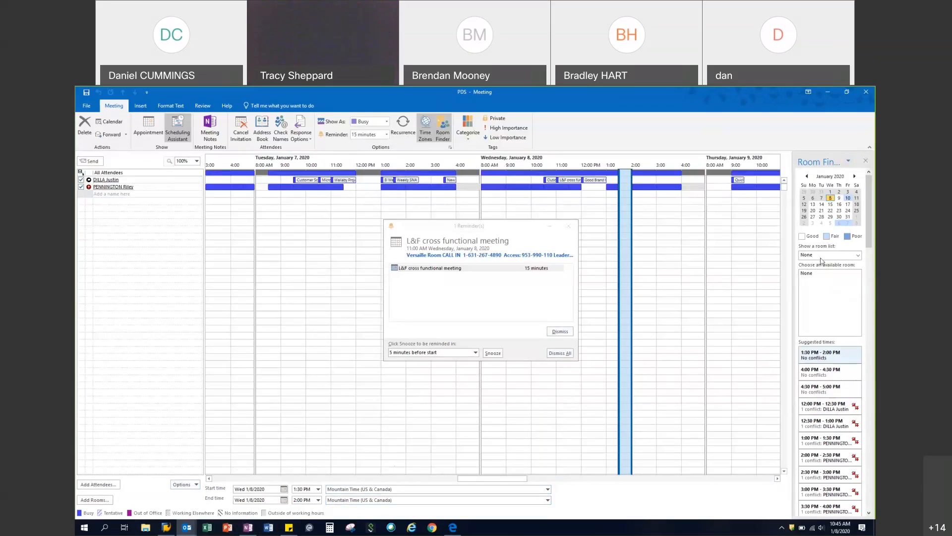
- Show the Broomfield 2nd FL conference room list and select the available room BRMF-2nd-Pine-2-B2
left_click(858, 255)
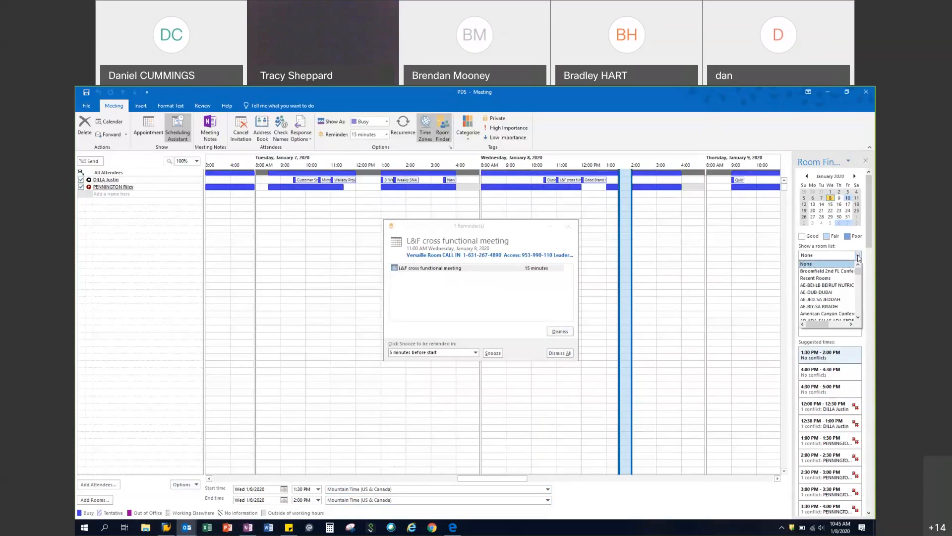
scroll(836, 293, "down", 4)
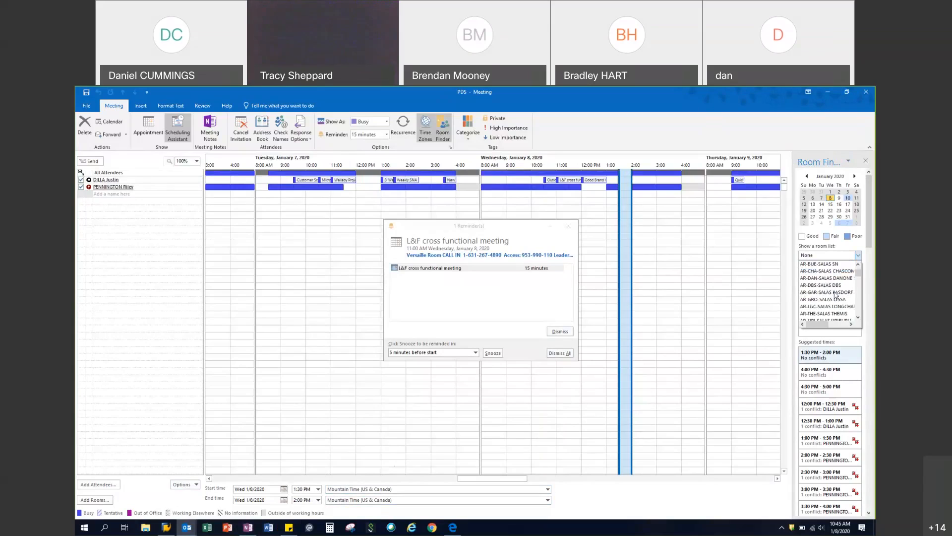
scroll(836, 296, "down", 4)
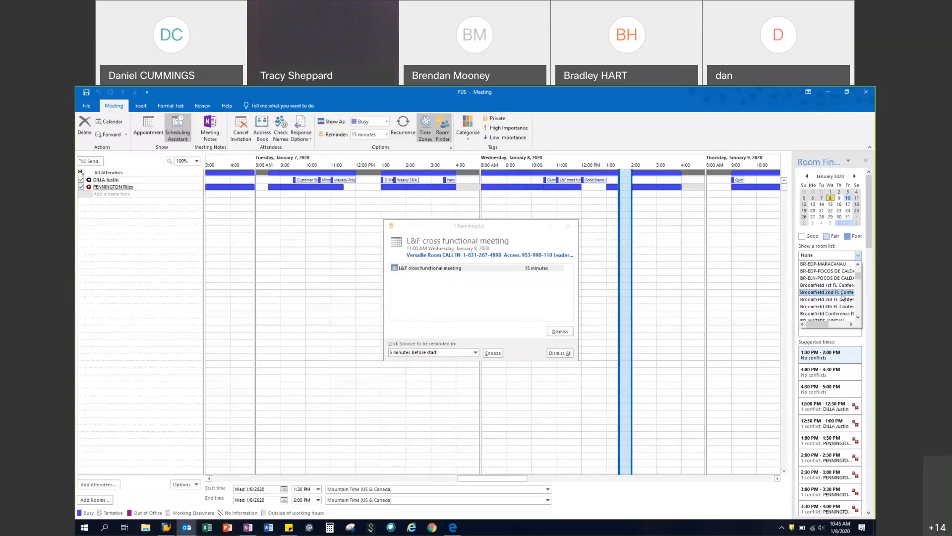
left_click(842, 292)
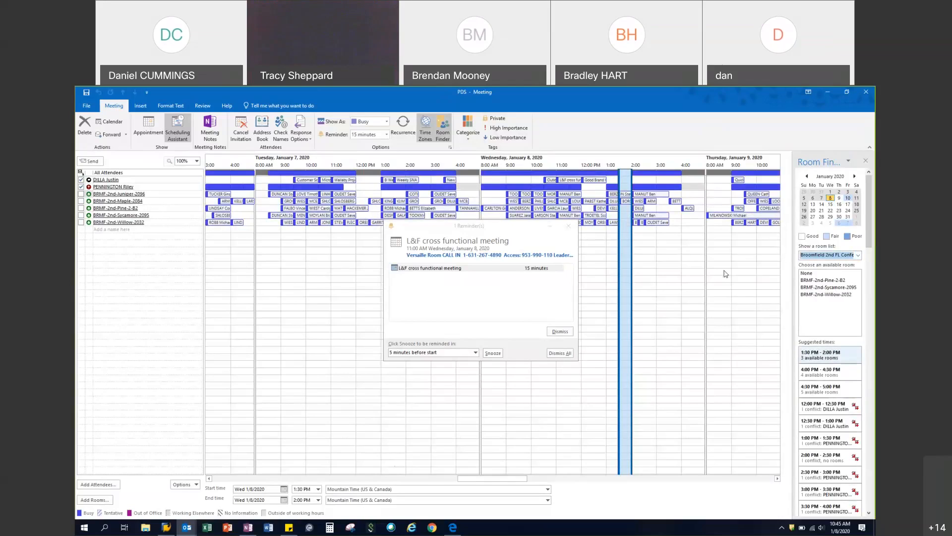
left_click(837, 281)
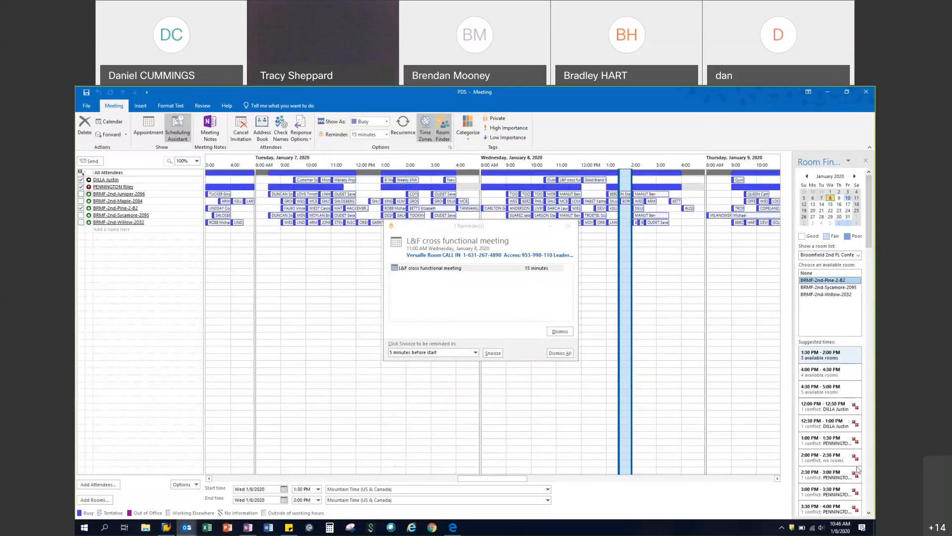
- Switch the meeting to the suggested time 4:00 PM - 4:30 PM and select the room BRMF-2nd-Juniper-2096
left_click(837, 376)
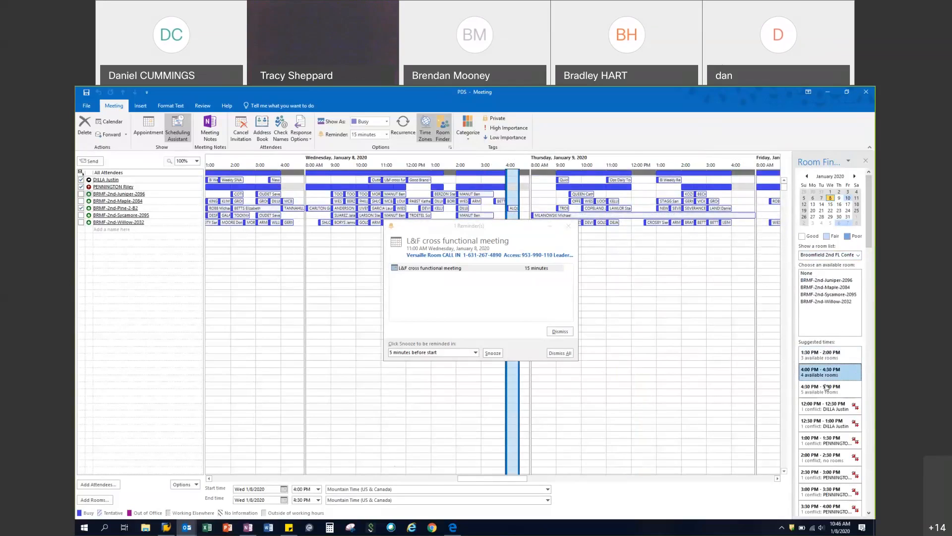
left_click(842, 281)
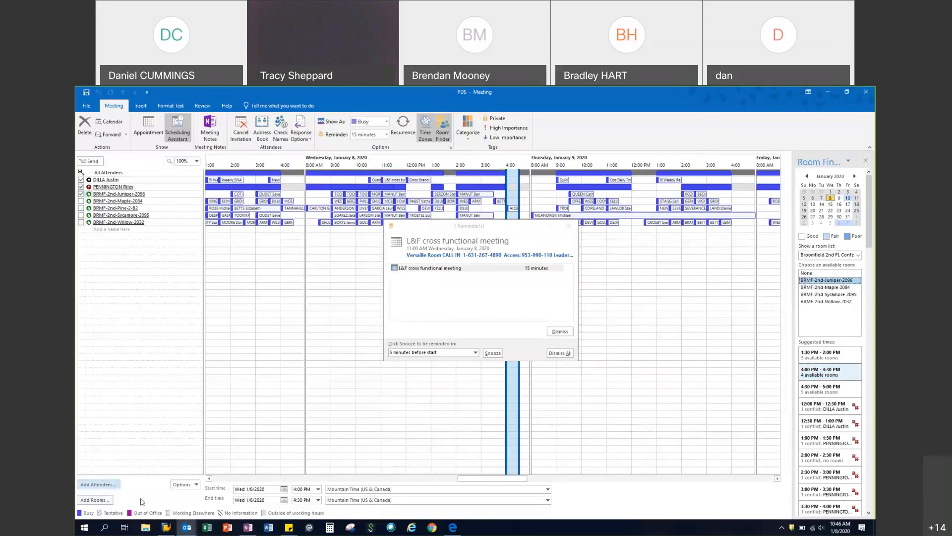
- Return to the appointment details, snooze the open reminder until 5 minutes before start, and send the PDS invitation
left_click(153, 130)
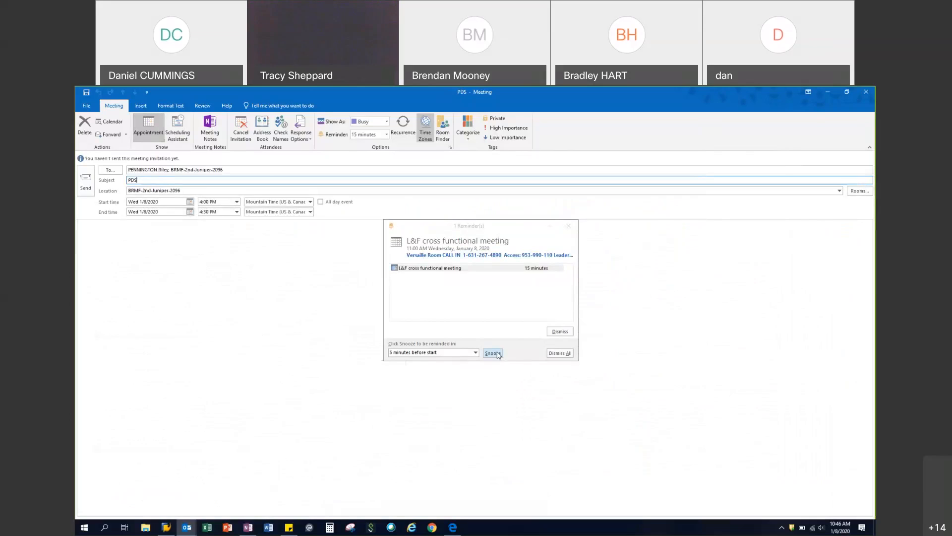
left_click(498, 353)
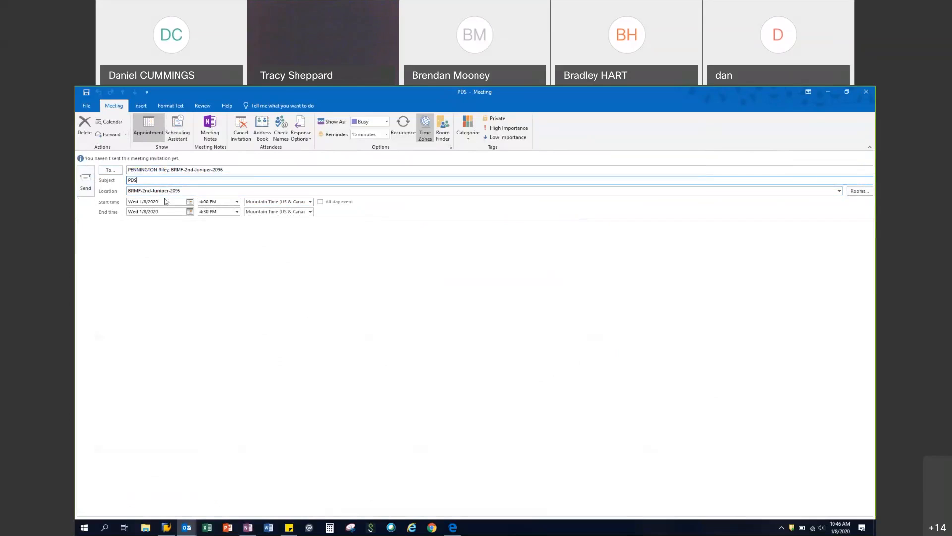
left_click(87, 182)
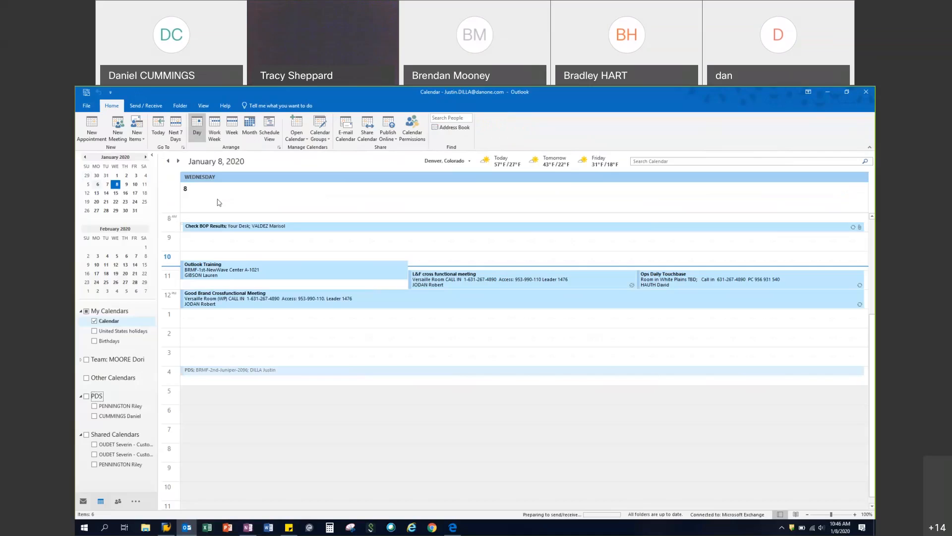
- Open the sent PDS meeting, examine its response options and update prompt, and close it without sending an update
double_click(275, 370)
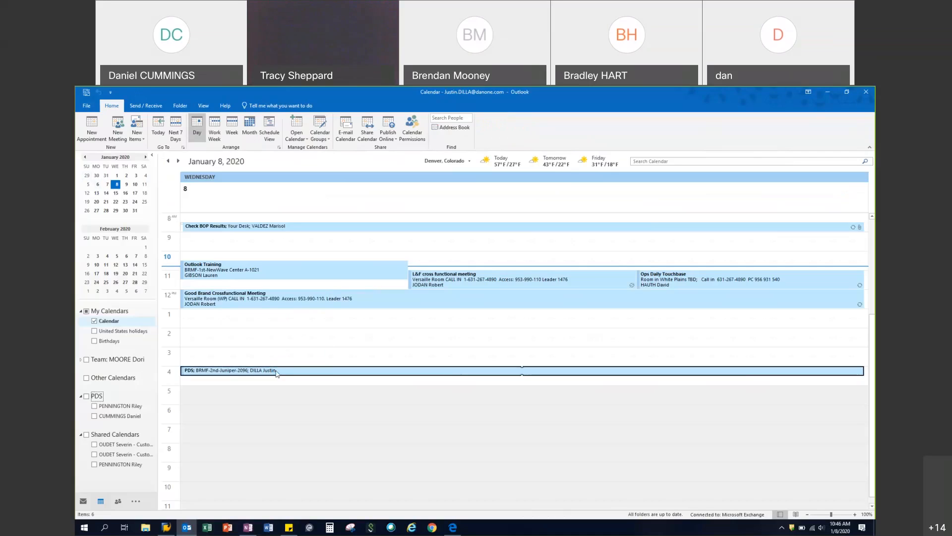
left_click(335, 139)
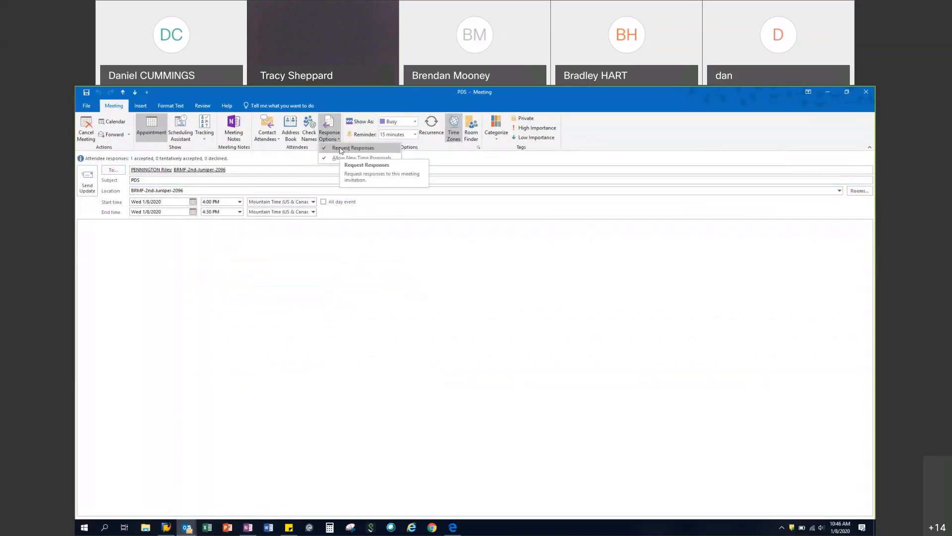
left_click(341, 148)
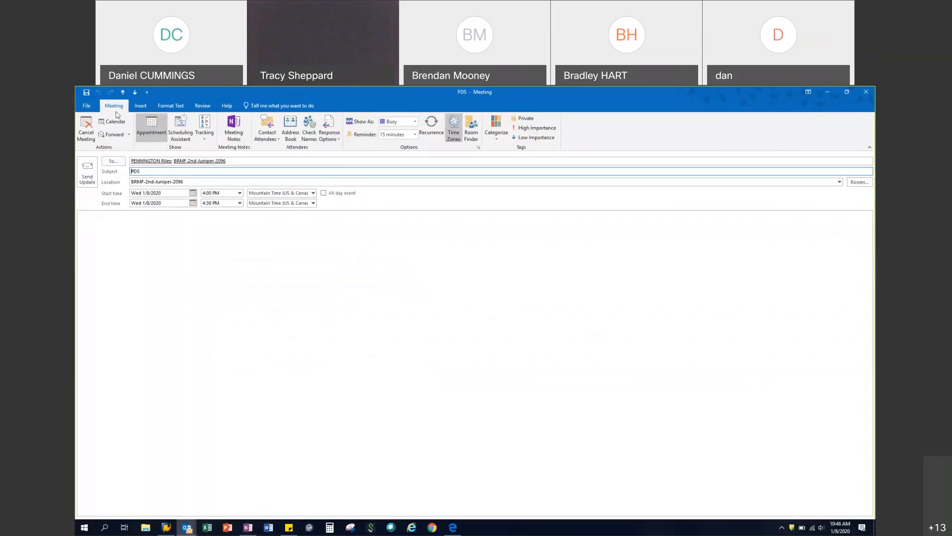
left_click(88, 171)
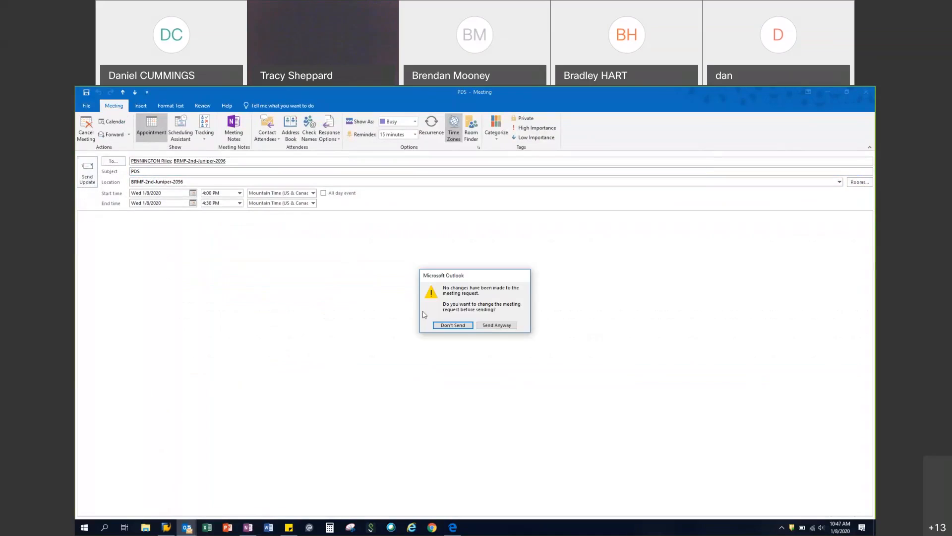
left_click(452, 324)
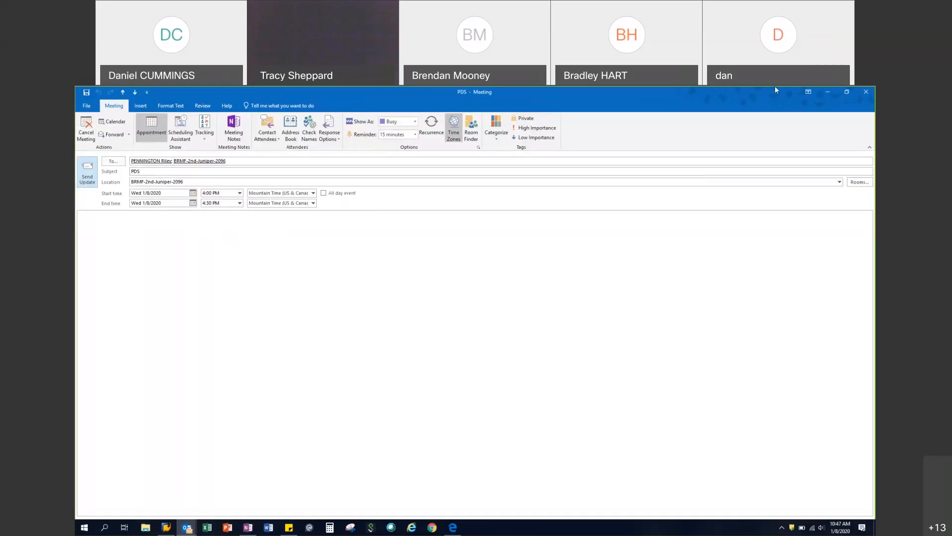
left_click(866, 92)
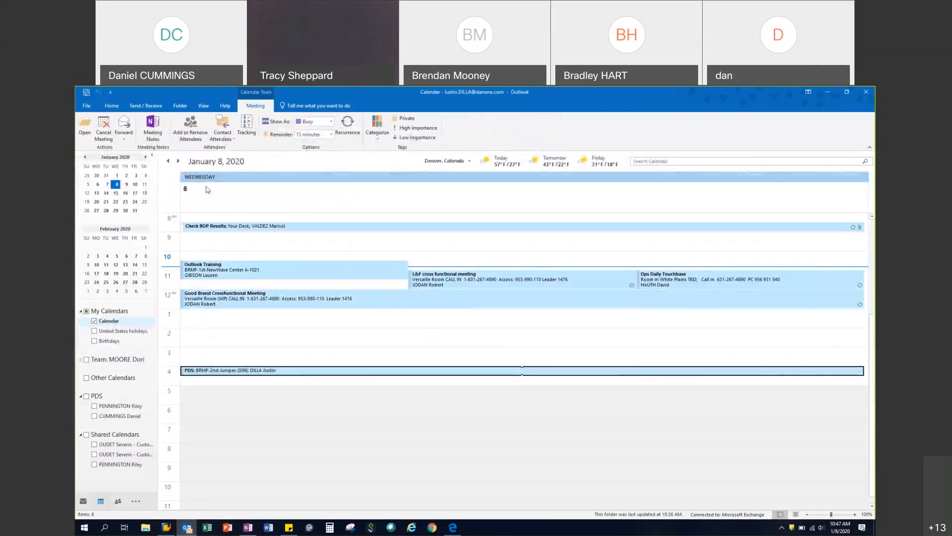
- Review the Calendar options from work time through time zones to weather, and close them without making changes
left_click(119, 109)
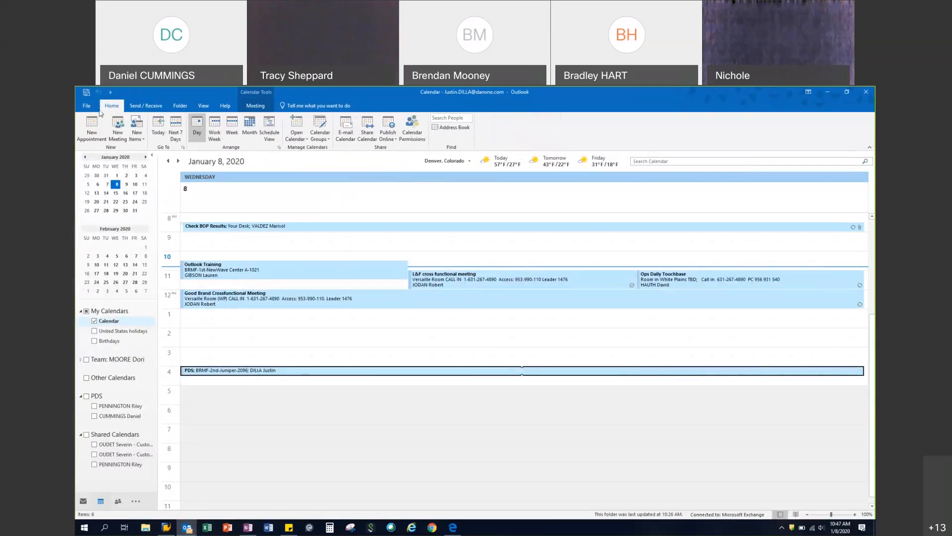
left_click(87, 106)
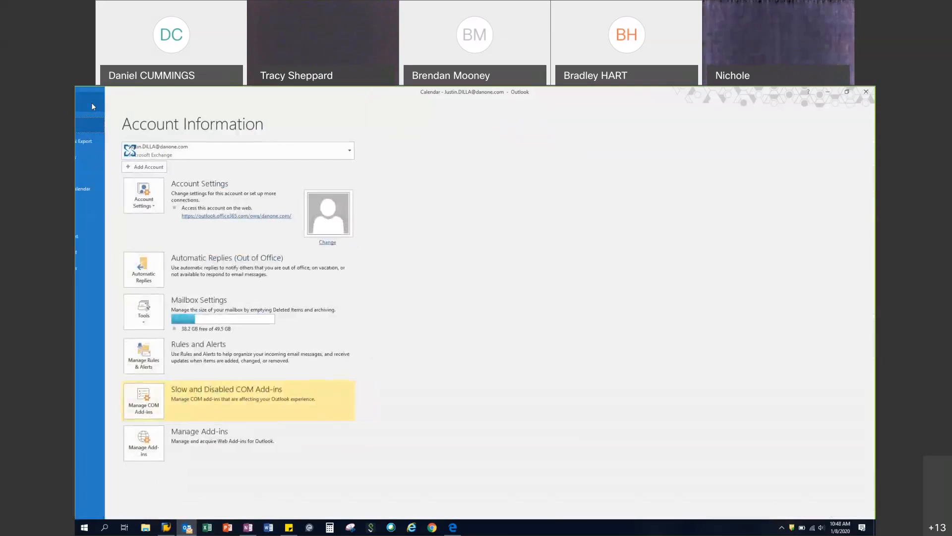
left_click(92, 102)
left_click(91, 108)
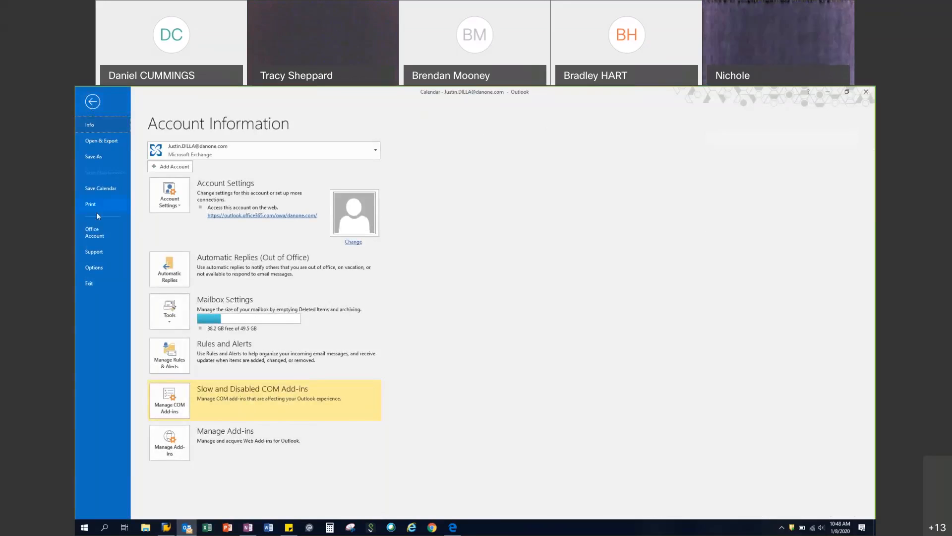
left_click(95, 102)
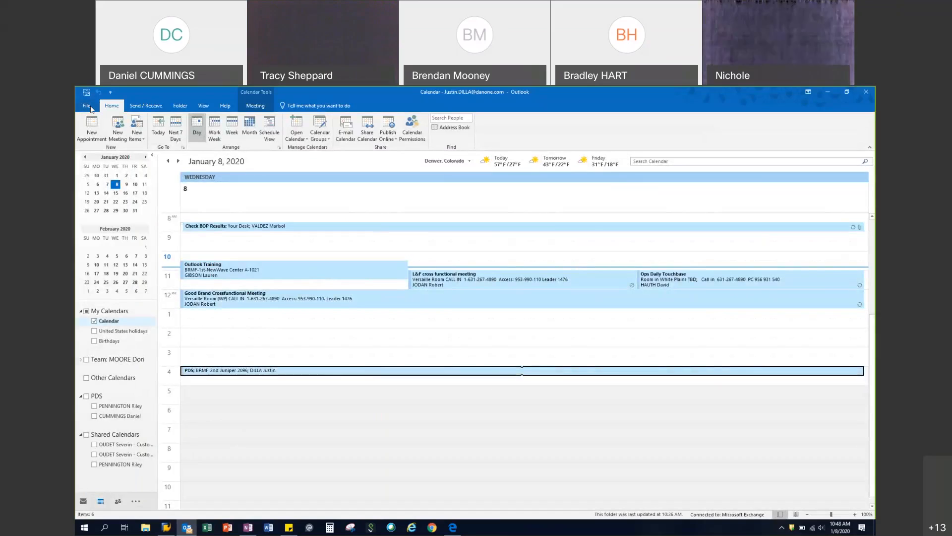
left_click(87, 106)
left_click(97, 269)
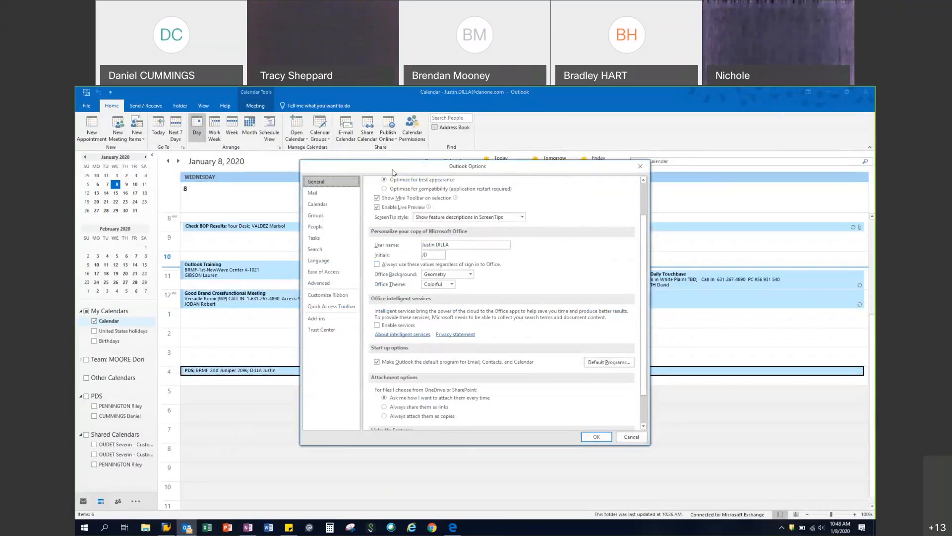
left_click(328, 208)
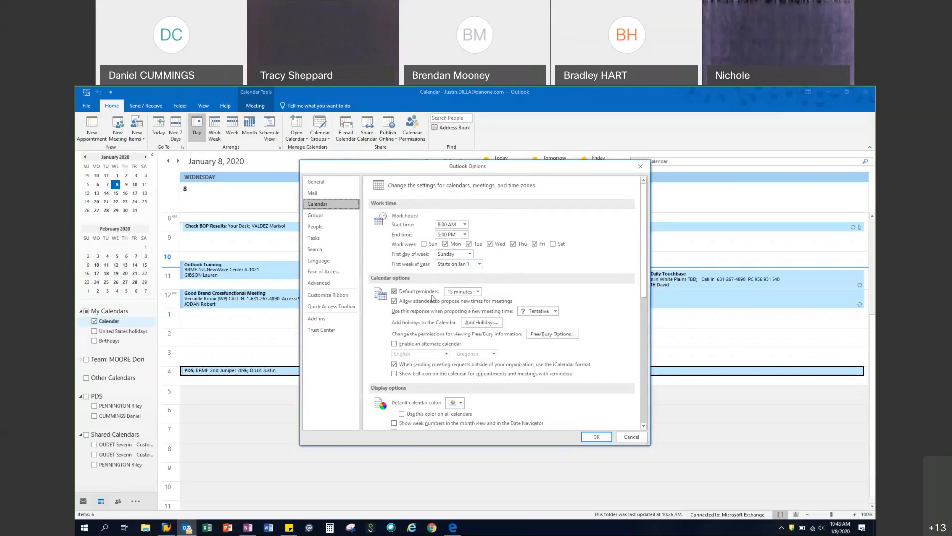
scroll(432, 298, "down", 8)
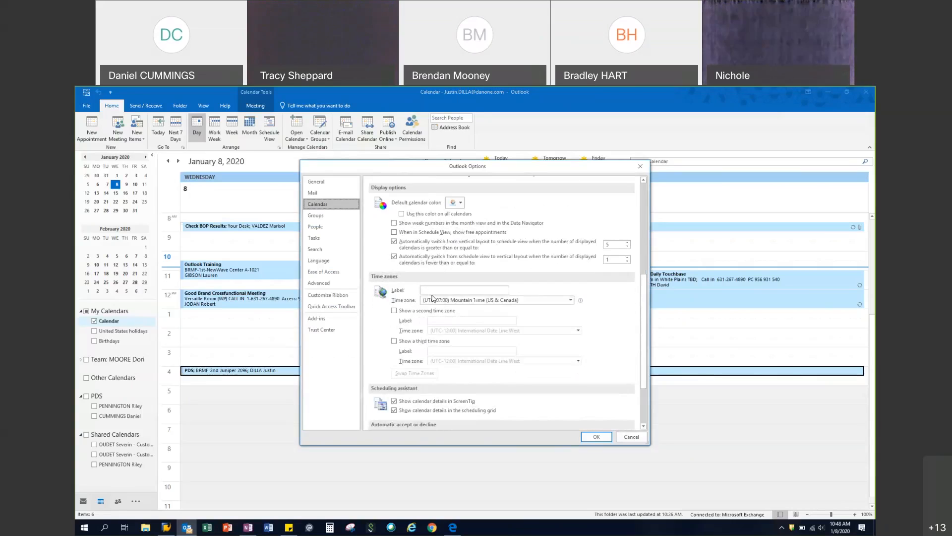
scroll(433, 298, "down", 1)
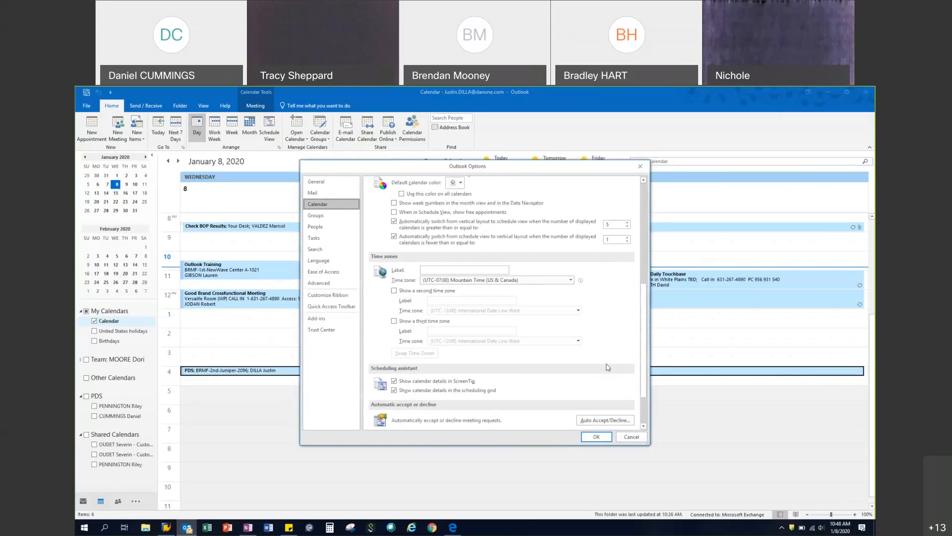
scroll(485, 265, "down", 3)
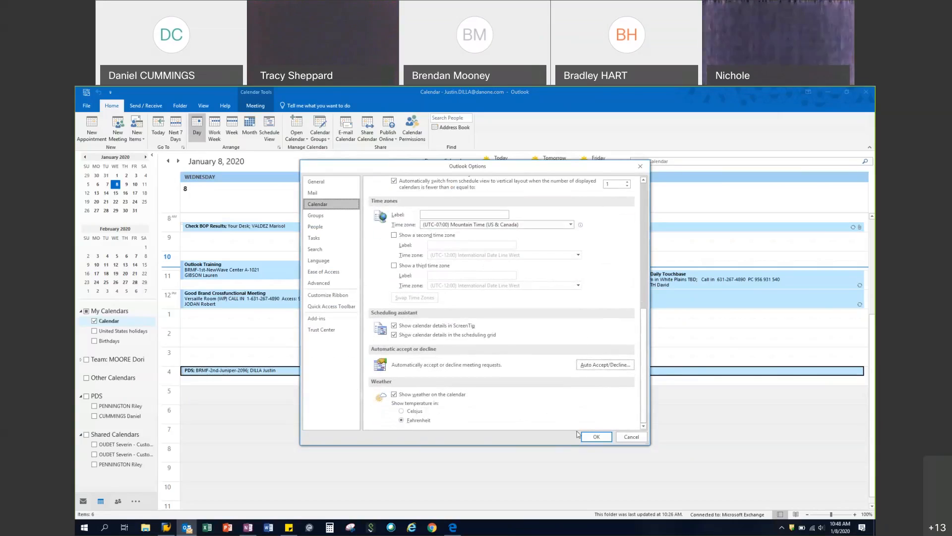
left_click(629, 438)
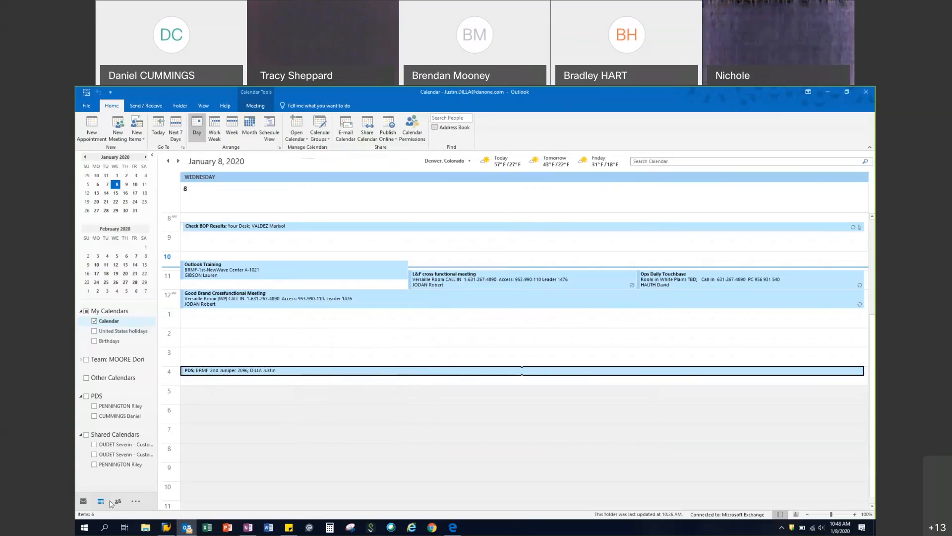
left_click(135, 502)
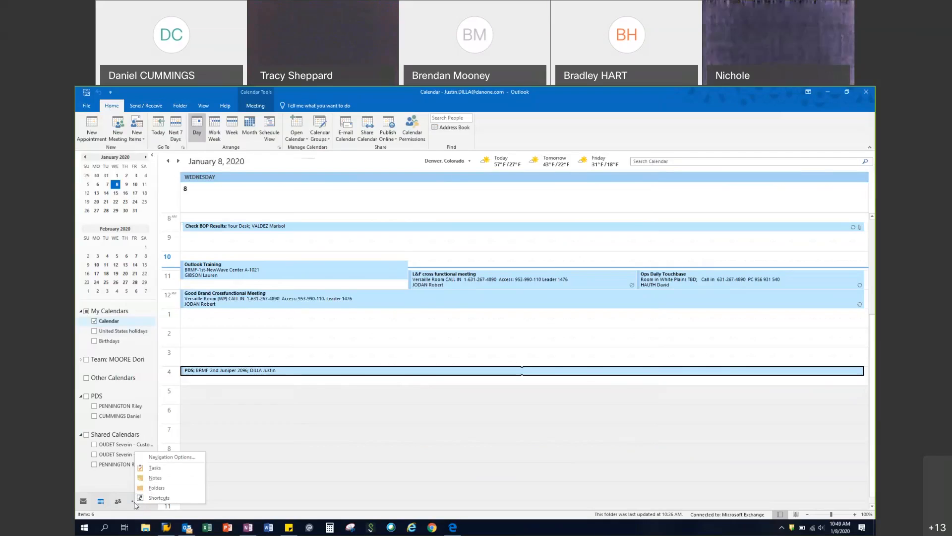
left_click(132, 506)
left_click(208, 496)
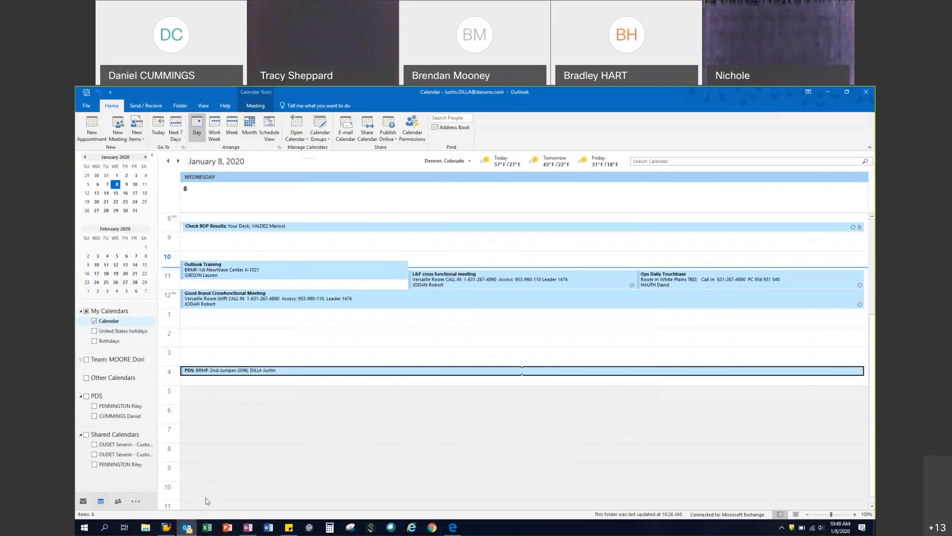
- Open the To-Do List in Tasks to examine it, and return to the inbox
left_click(135, 501)
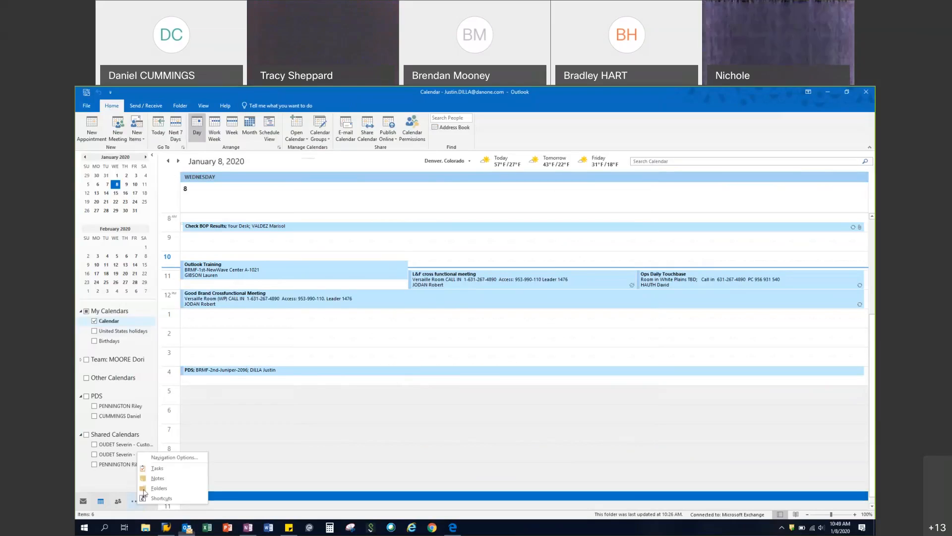
left_click(156, 468)
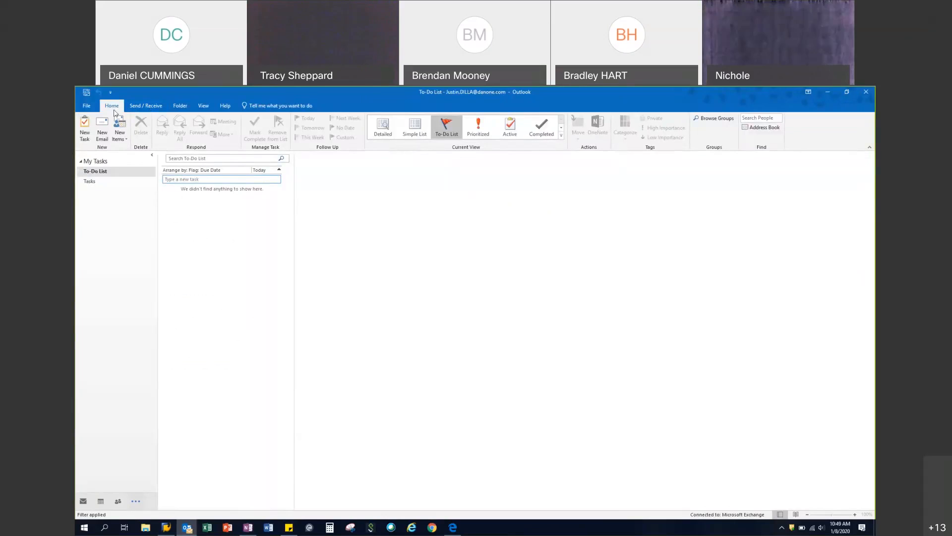
left_click(83, 501)
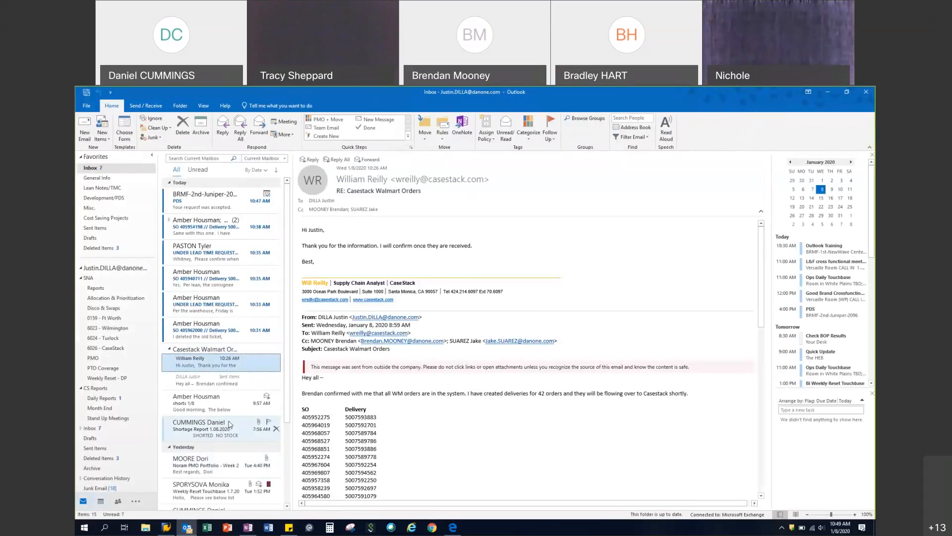
- Dismiss the Ops Daily Touchbase reminder and flag the Shortage Report 1.08.2020 email for follow-up today
right_click(194, 429)
key("Escape")
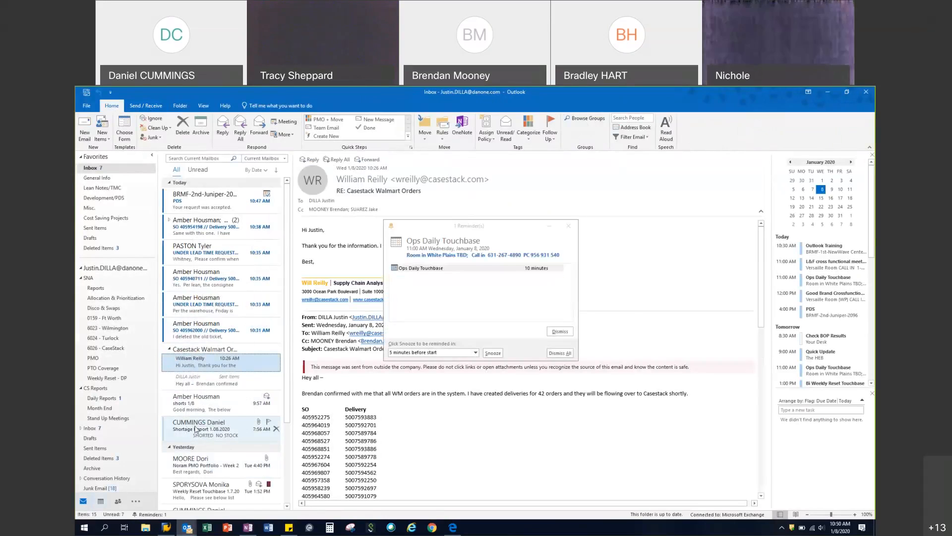
left_click(555, 334)
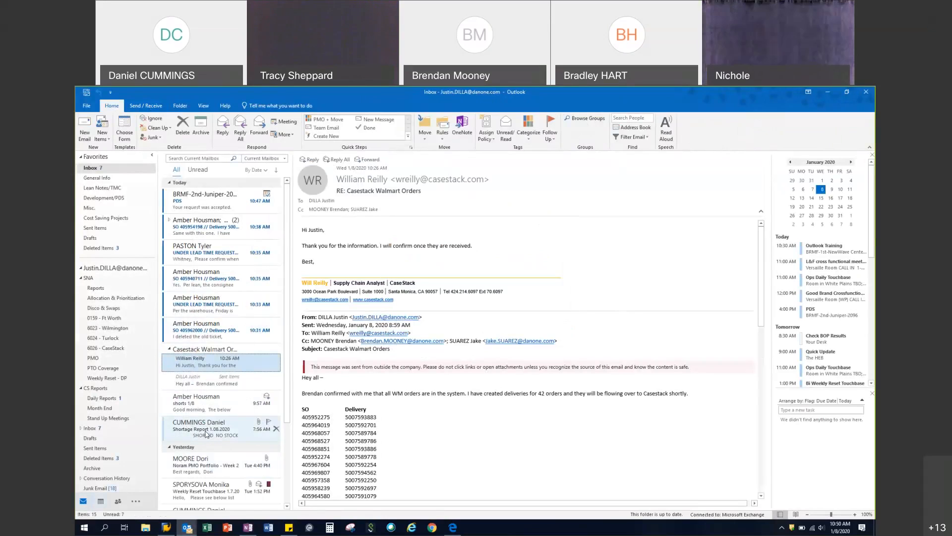
right_click(206, 430)
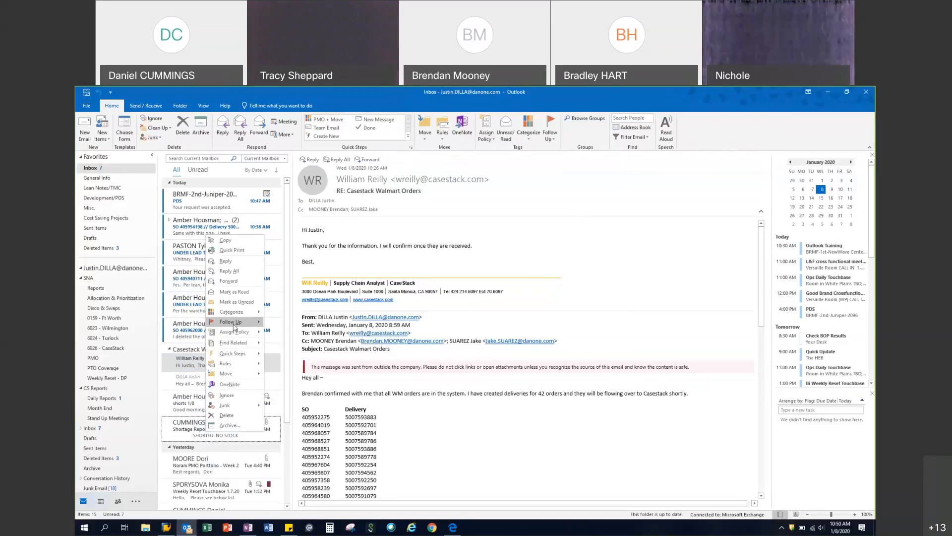
mouse_move(234, 327)
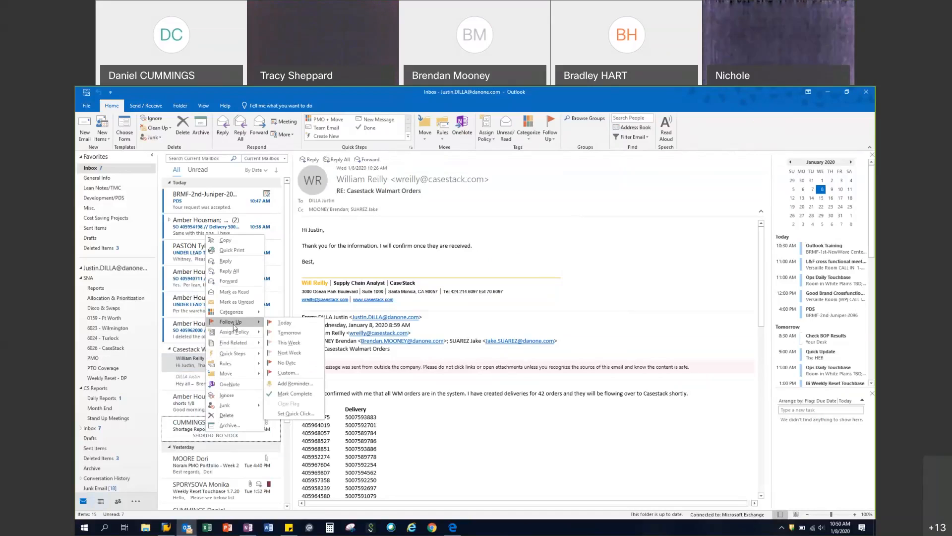
left_click(280, 324)
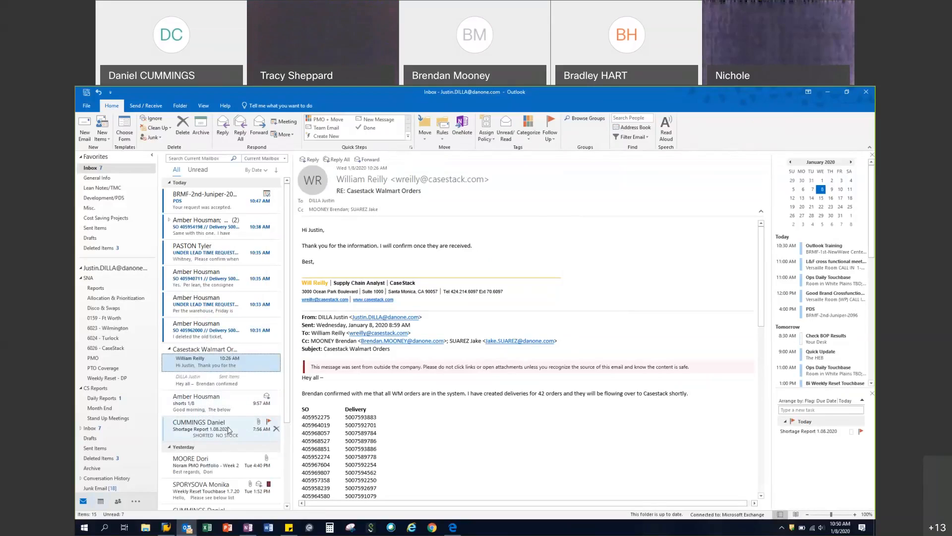
- Add a reminder to the flagged Shortage Report 1.08.2020 email for Wednesday, January 8, 2020 at 4:00 PM
right_click(228, 430)
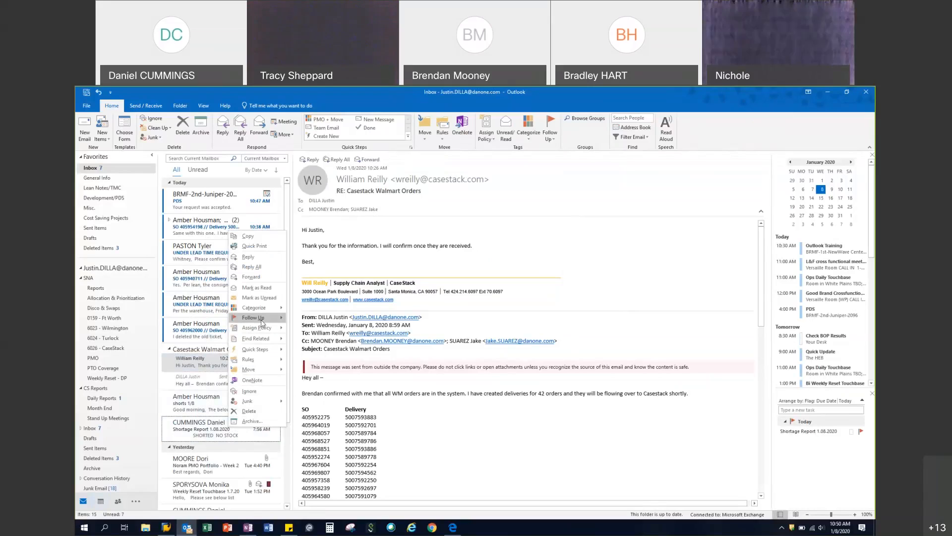
mouse_move(261, 322)
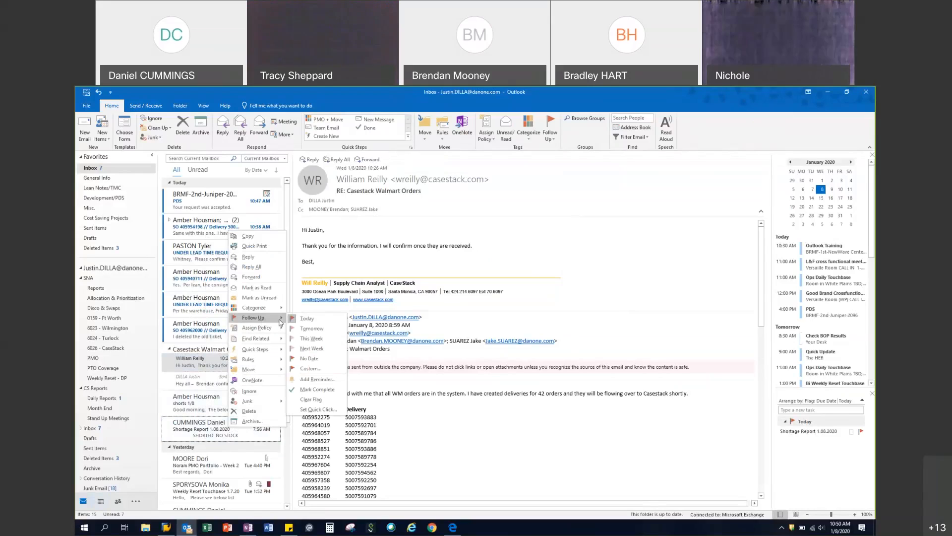
left_click(329, 383)
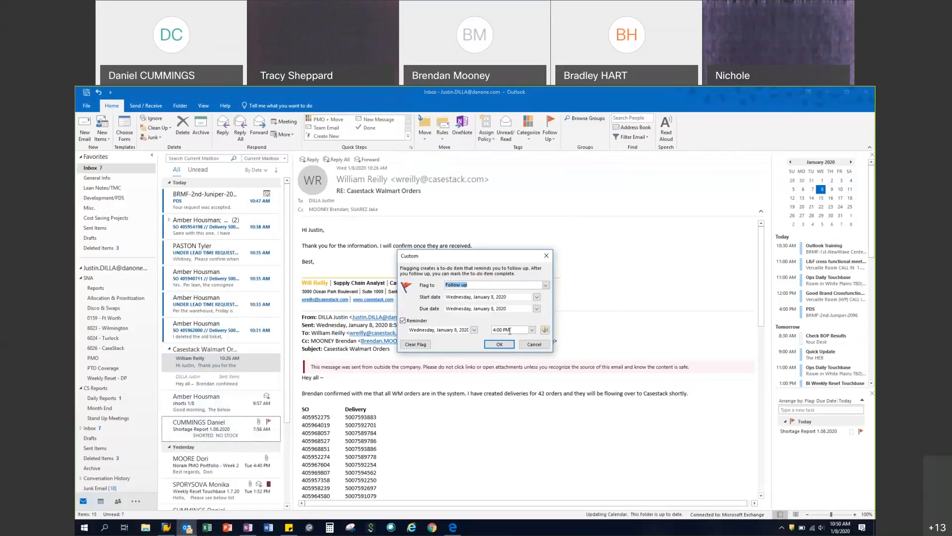
left_click(499, 344)
- Check the reminder details of the flagged Shortage Report in the To-Do List, and return to the inbox
left_click(138, 506)
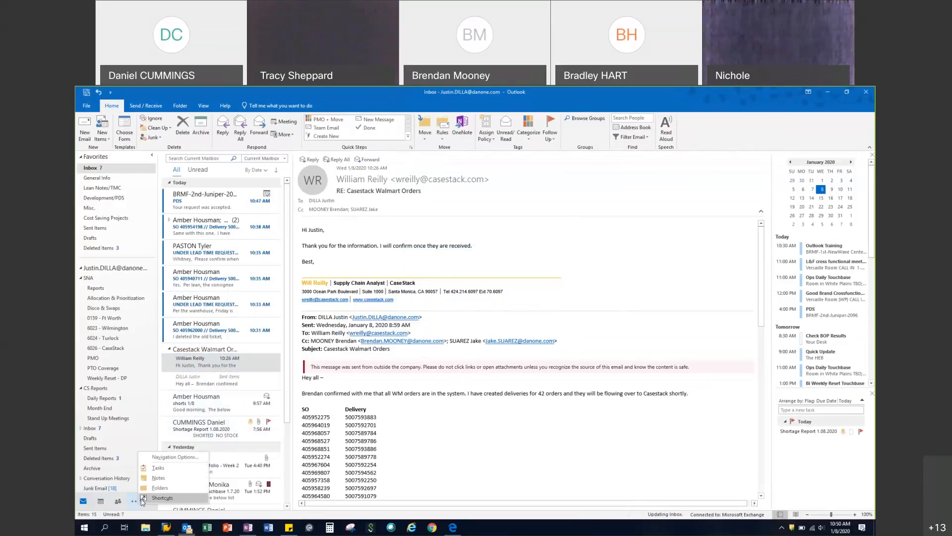
left_click(163, 474)
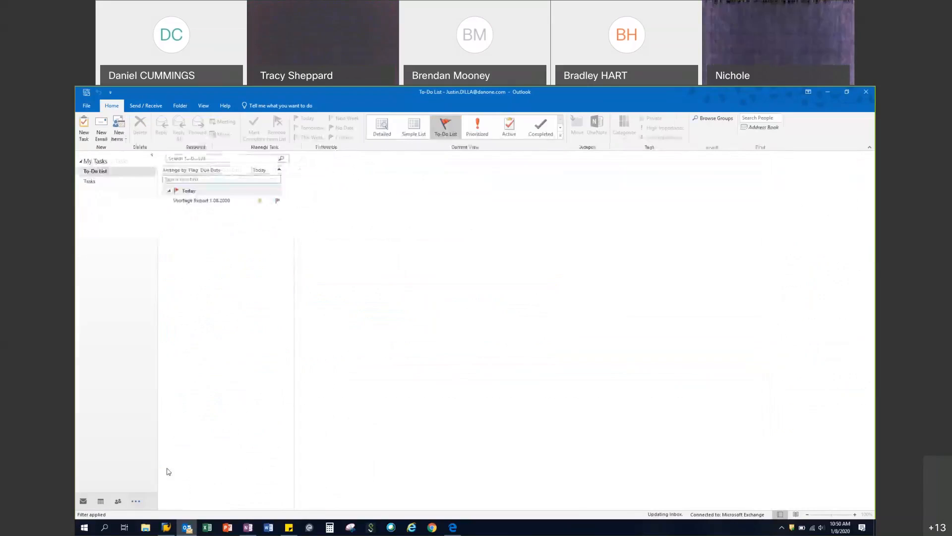
mouse_move(195, 201)
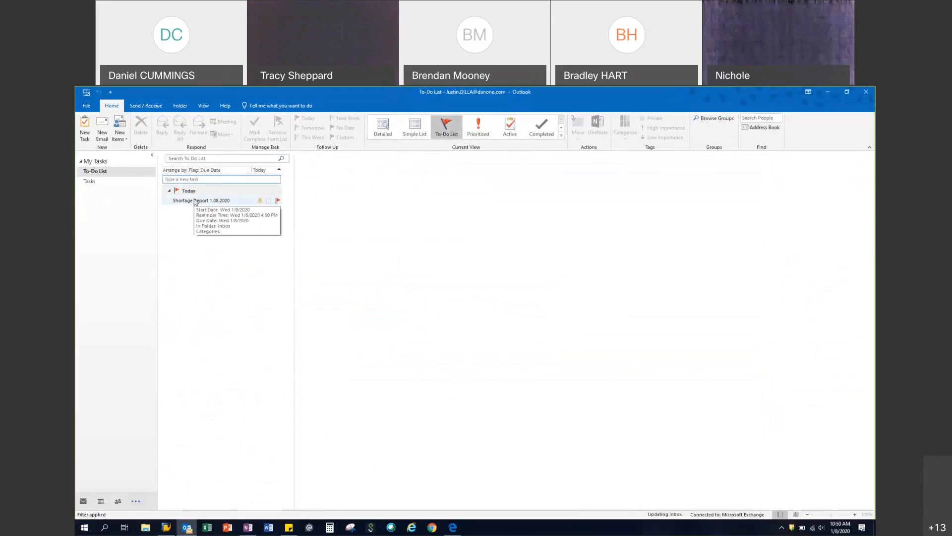
left_click(83, 501)
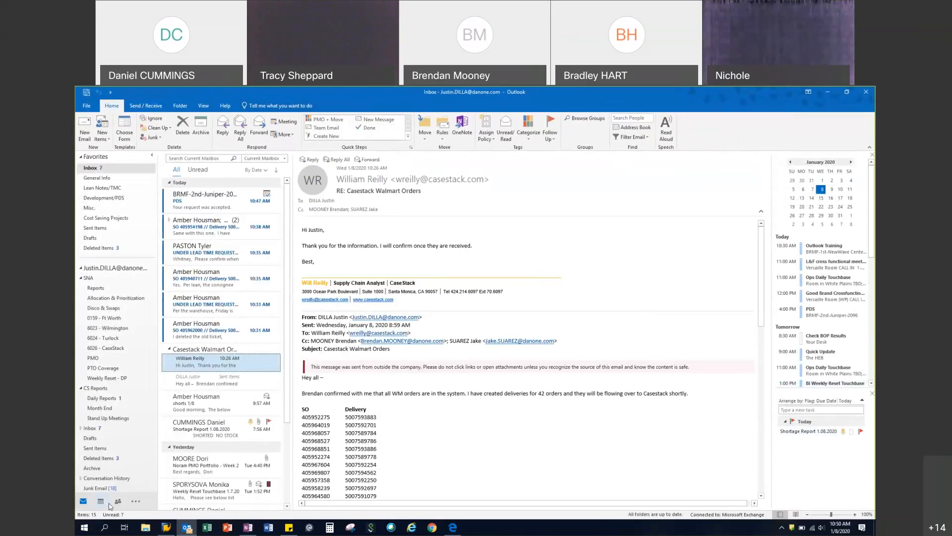
- Look through the folder and view commands, open the Reminders Window to examine it, and close it
mouse_move(118, 502)
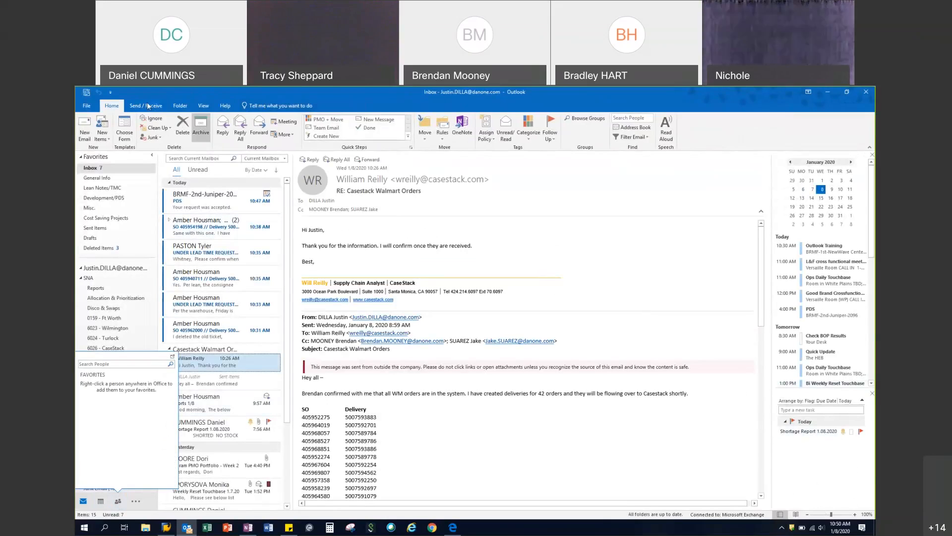
left_click(180, 106)
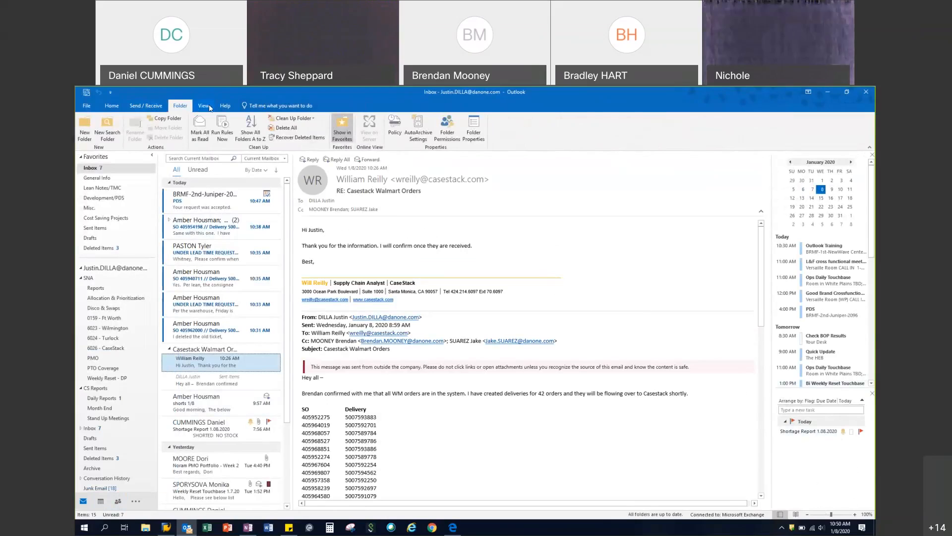
left_click(209, 106)
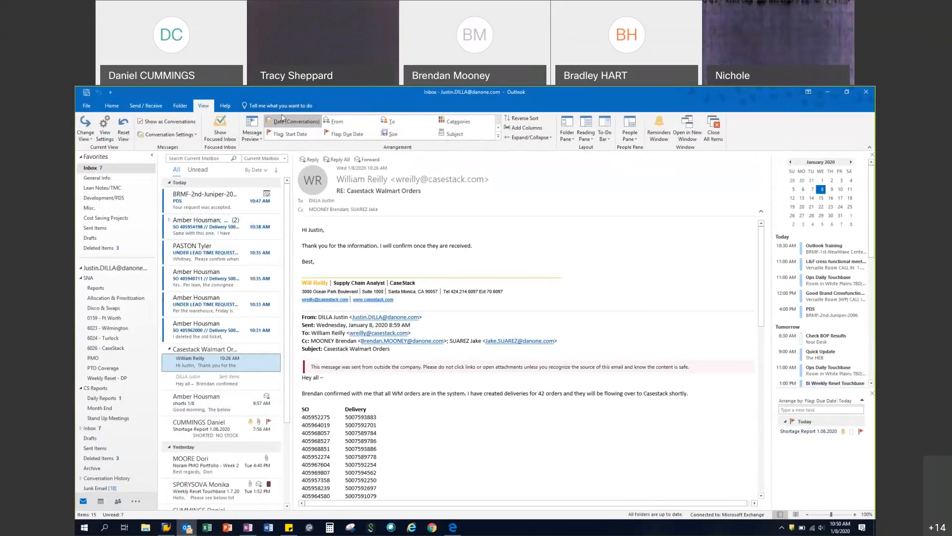
left_click(662, 139)
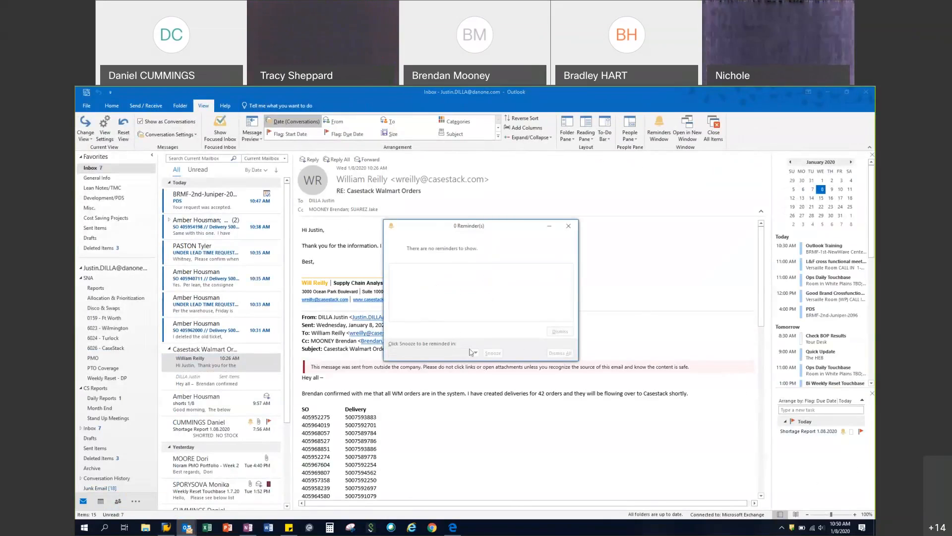
left_click(568, 228)
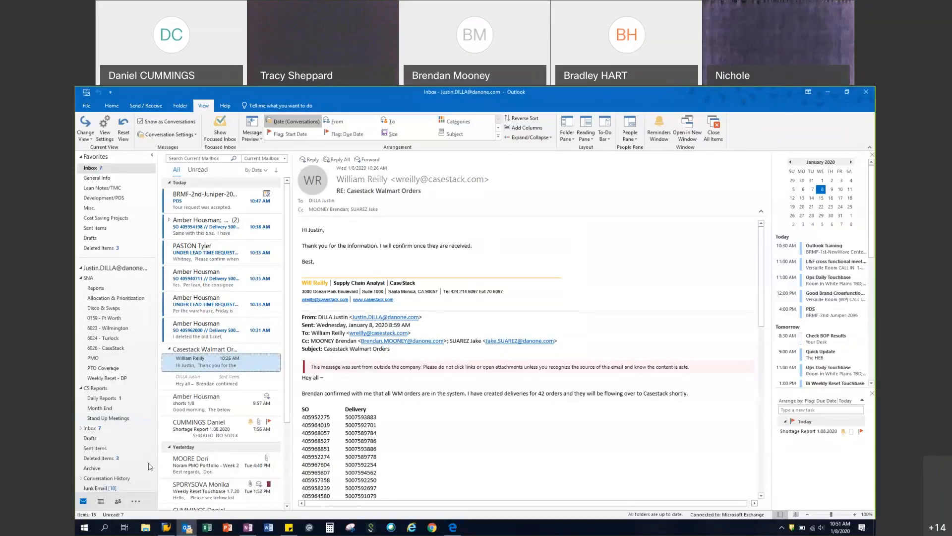
- Switch to the contacts and create a new contact group named PDS Report
mouse_move(101, 504)
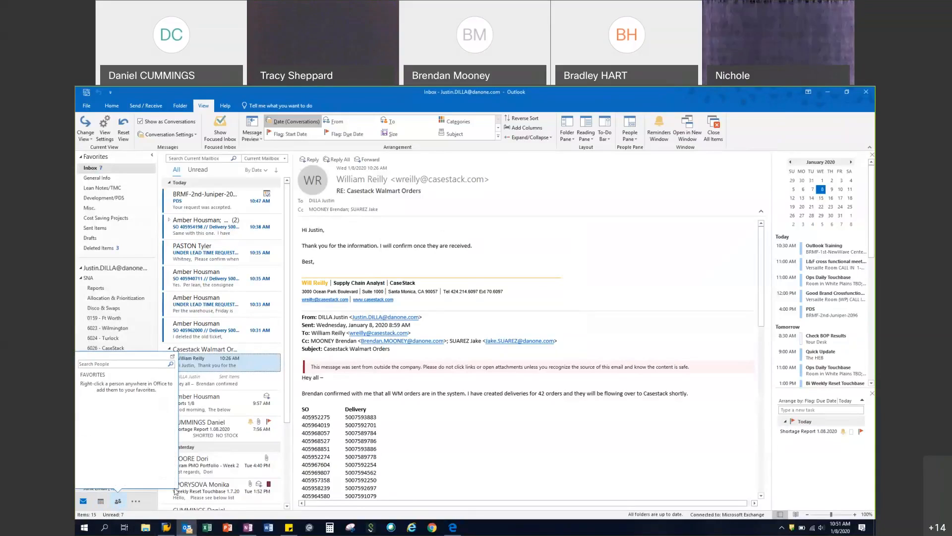
left_click(117, 502)
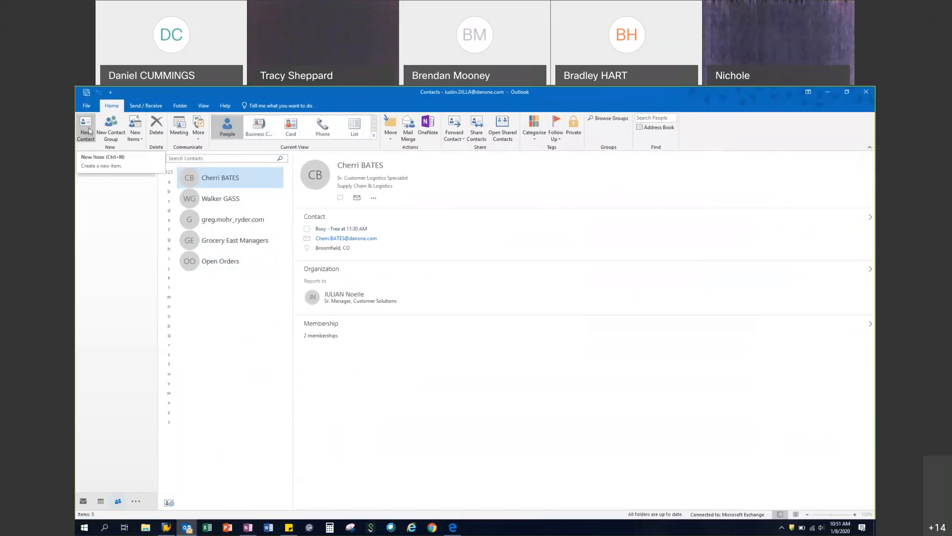
left_click(120, 134)
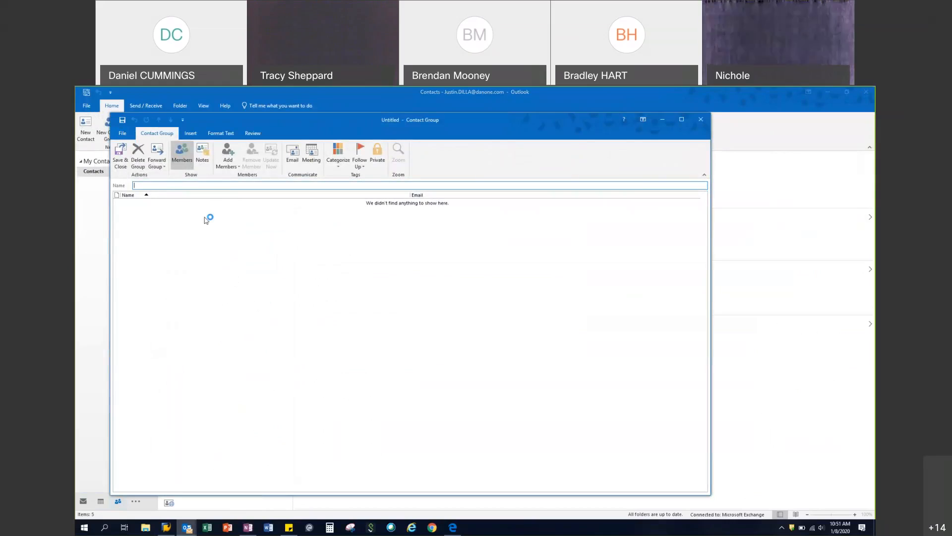
type("DS Report")
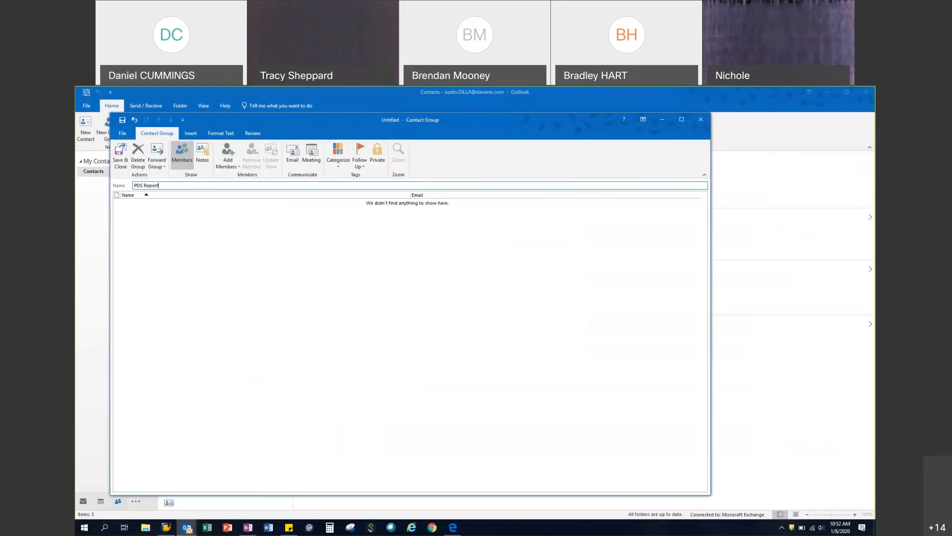
- Find two colleagues by surname in the address book, add them as members of the PDS Report group, and save it
left_click(227, 166)
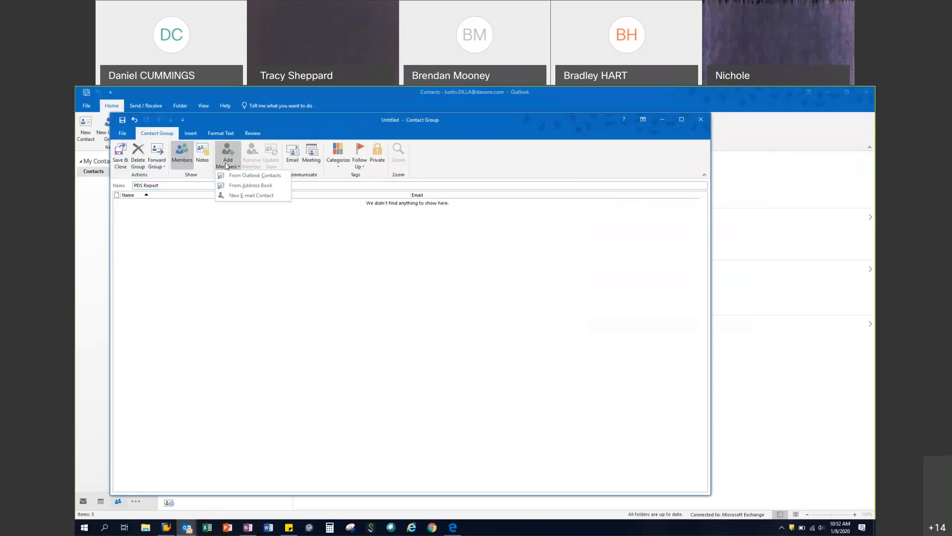
left_click(235, 187)
type("pennington")
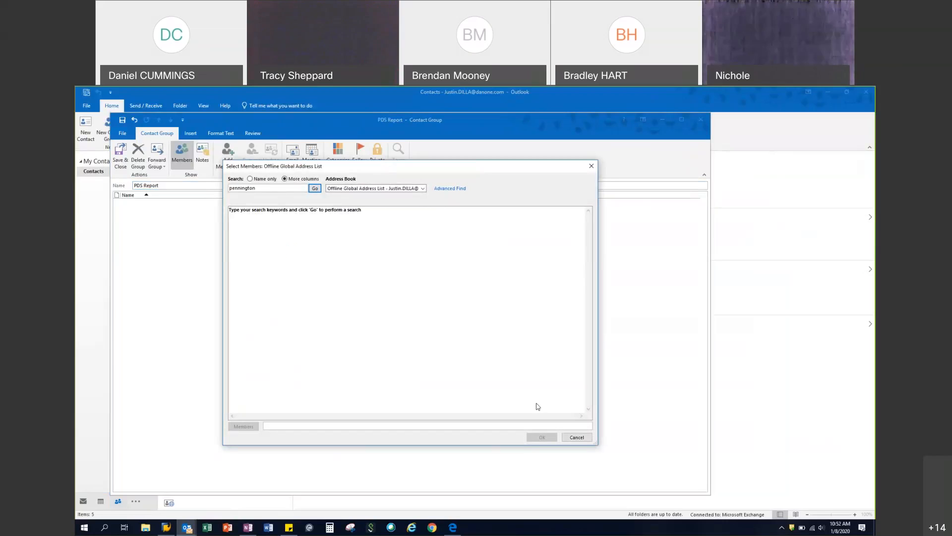
key("Return")
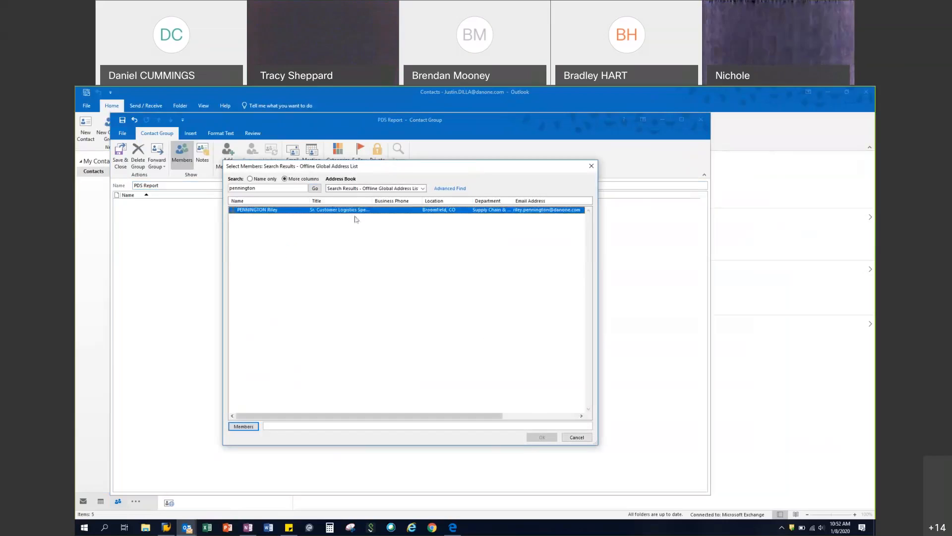
double_click(325, 210)
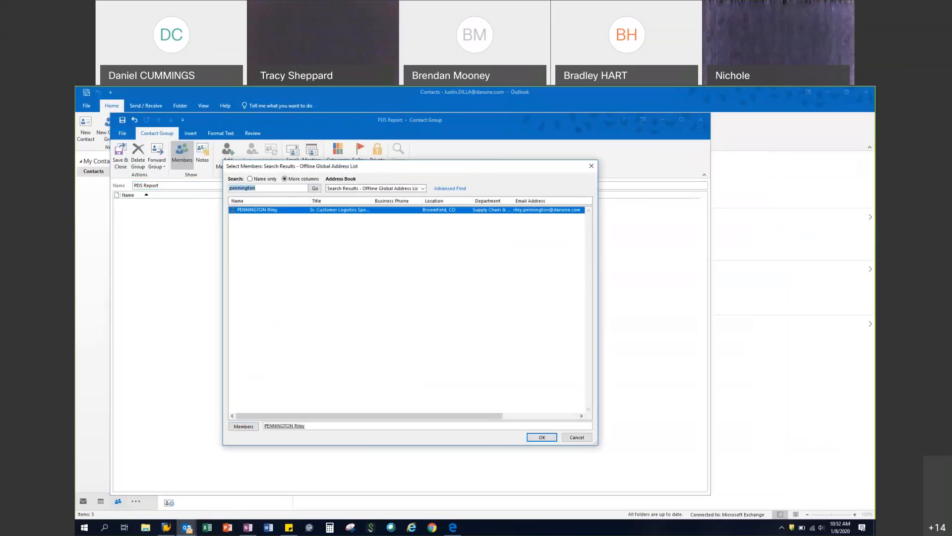
type("vickery")
key("Return")
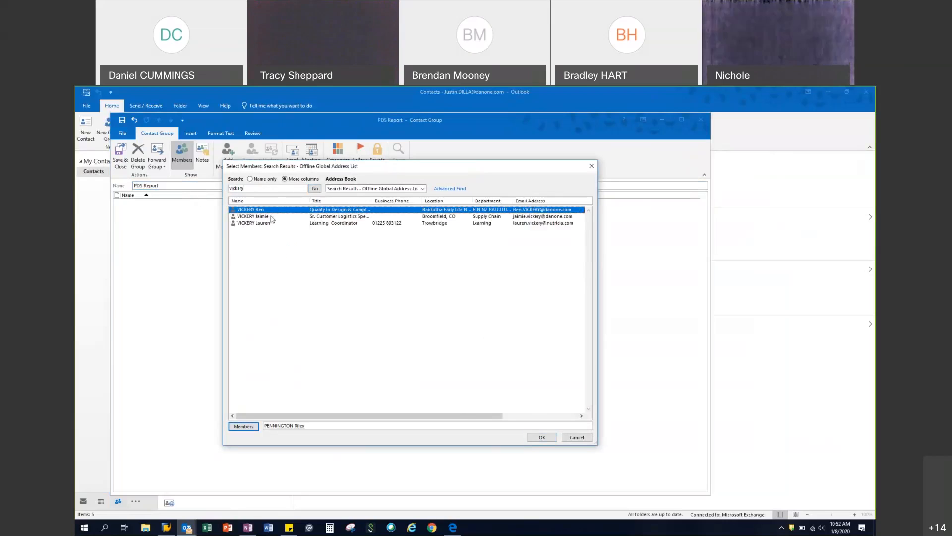
double_click(271, 217)
left_click(542, 438)
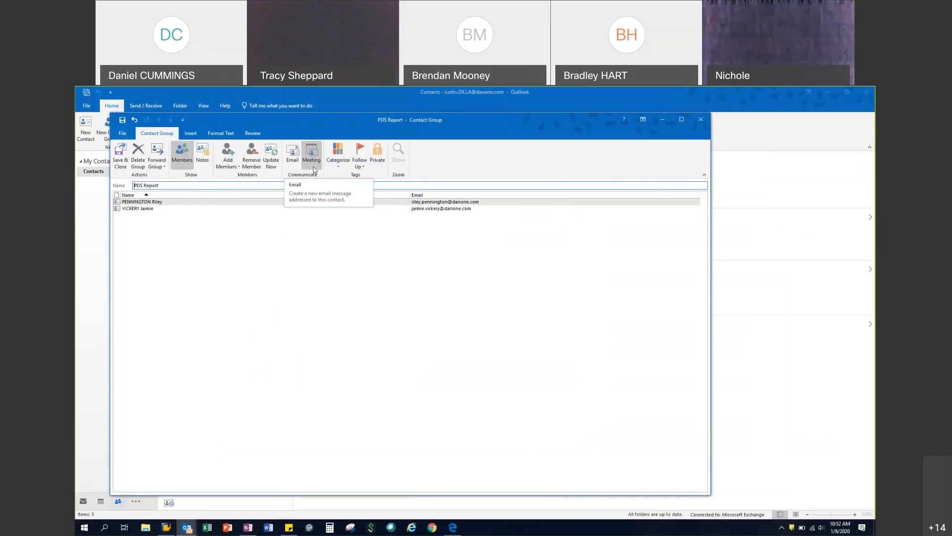
left_click(120, 155)
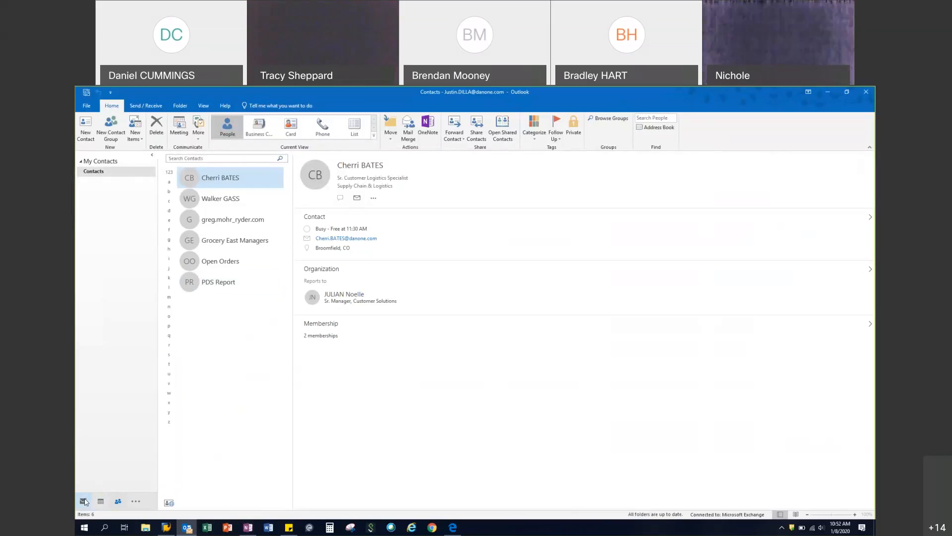
- Return to the inbox and start a new email addressed to the PDS Report contact group
left_click(83, 501)
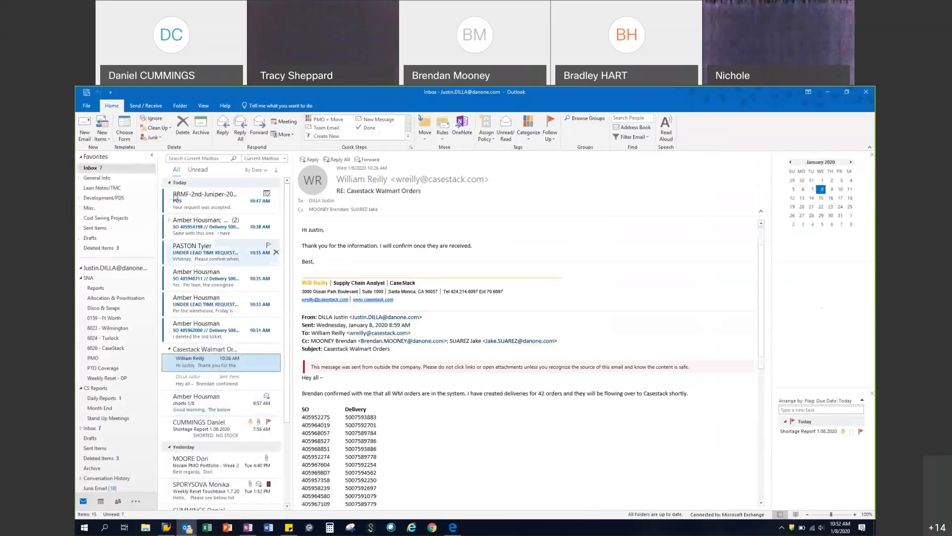
left_click(87, 130)
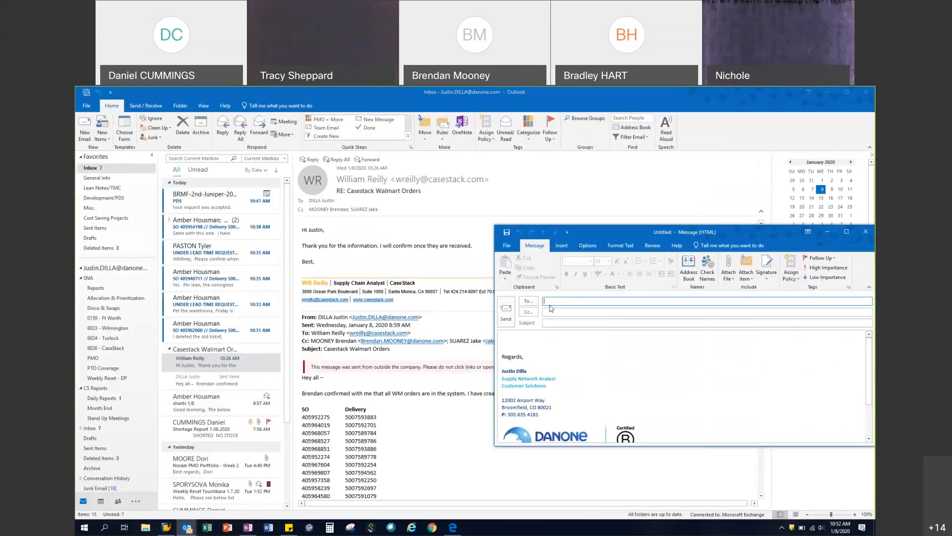
type("pds")
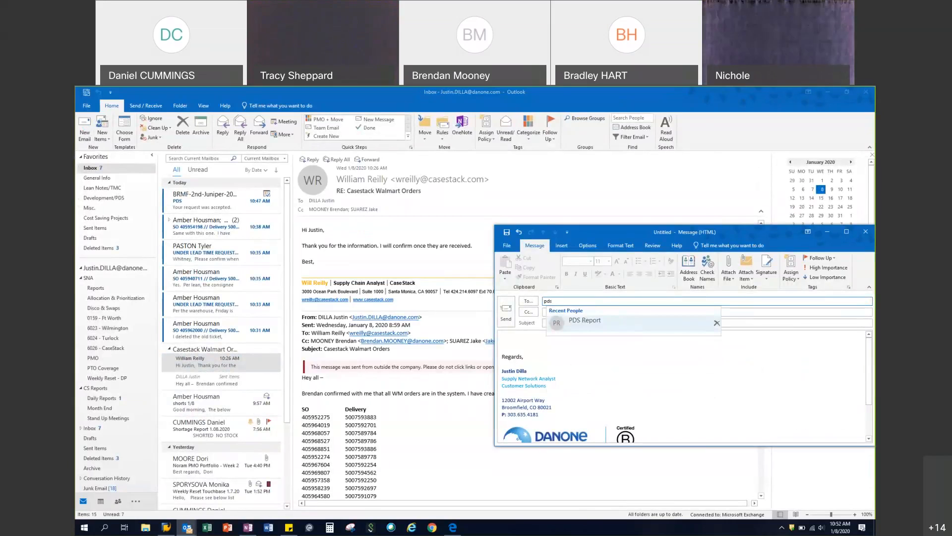
key("Return")
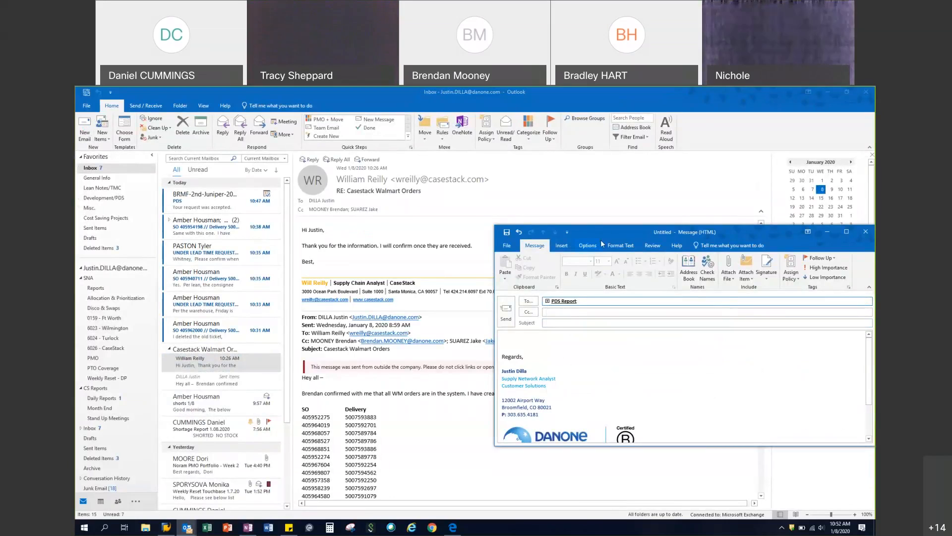
- Expand the PDS Report group in the new email's recipients into its individual members, and discard the email without saving
left_click_drag(605, 231, 443, 205)
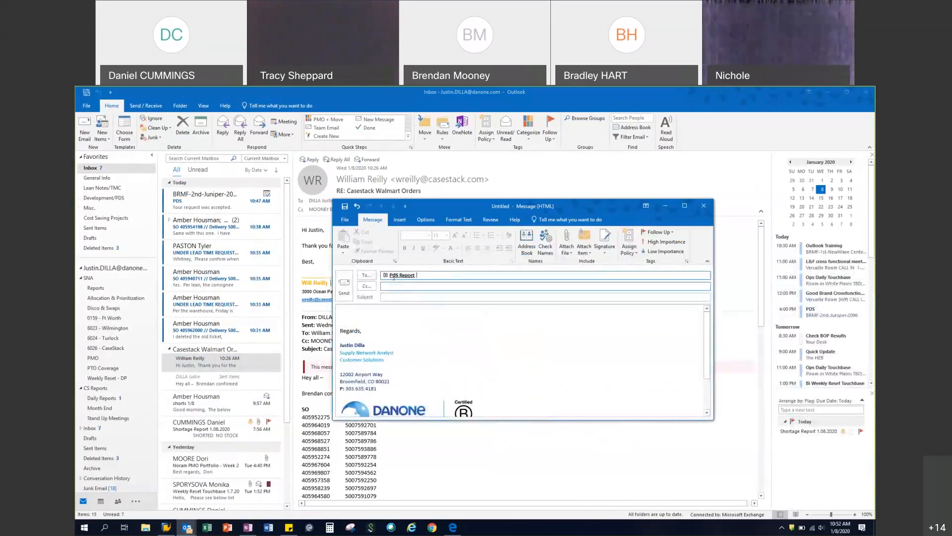
mouse_move(386, 278)
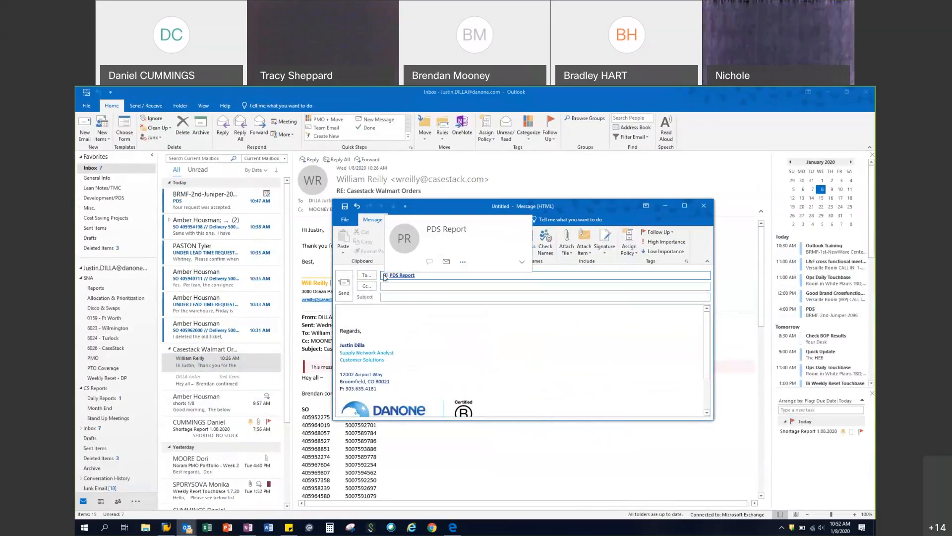
left_click(386, 275)
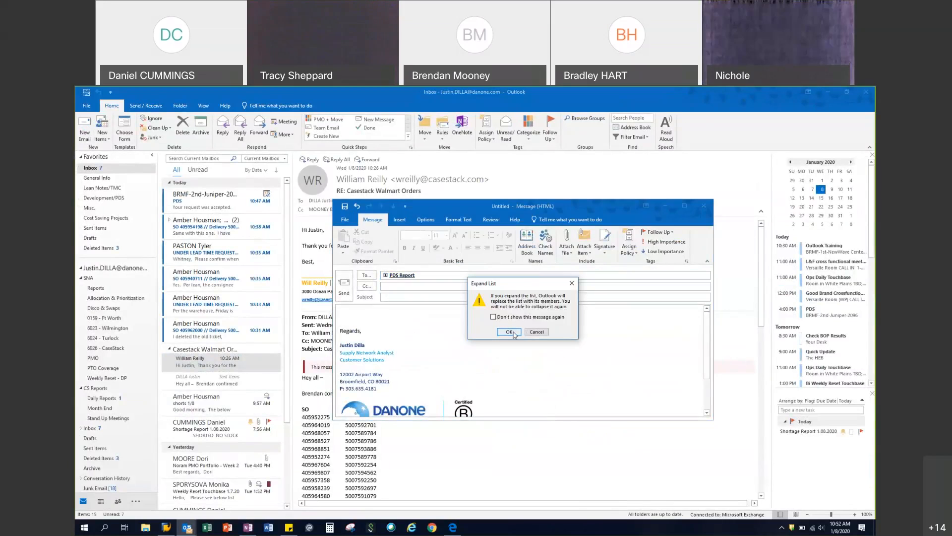
left_click(513, 332)
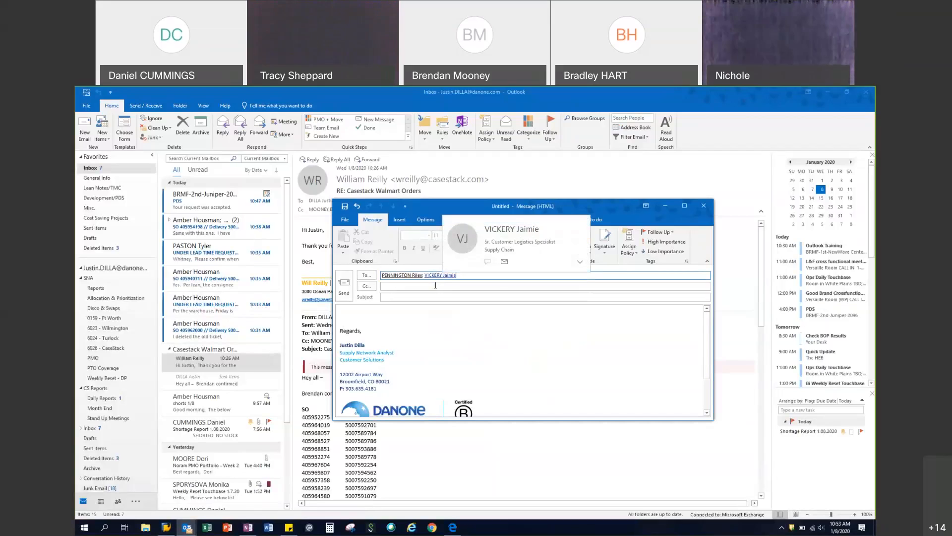
left_click(704, 207)
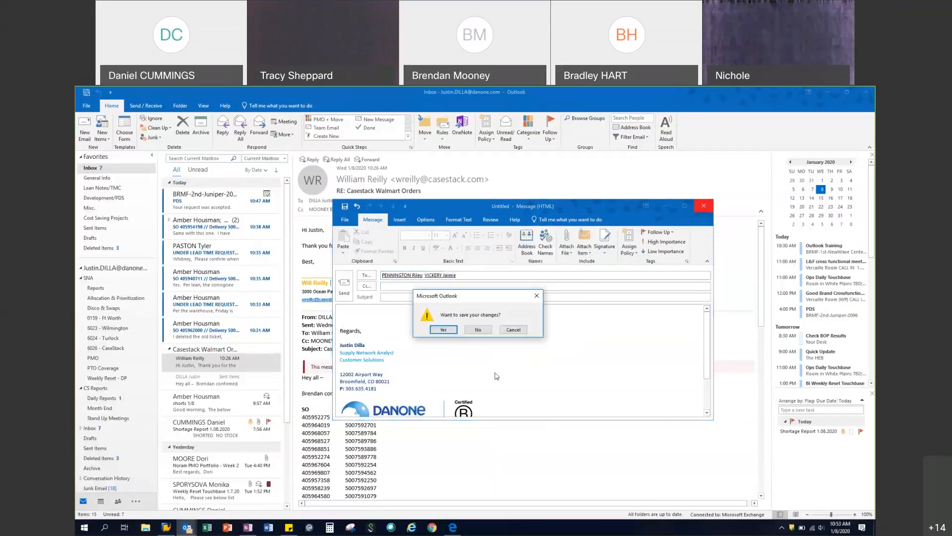
left_click(478, 331)
- Open the PDS Report contact group, find another colleague by name in the address book, add them as a member and save the group
left_click(118, 501)
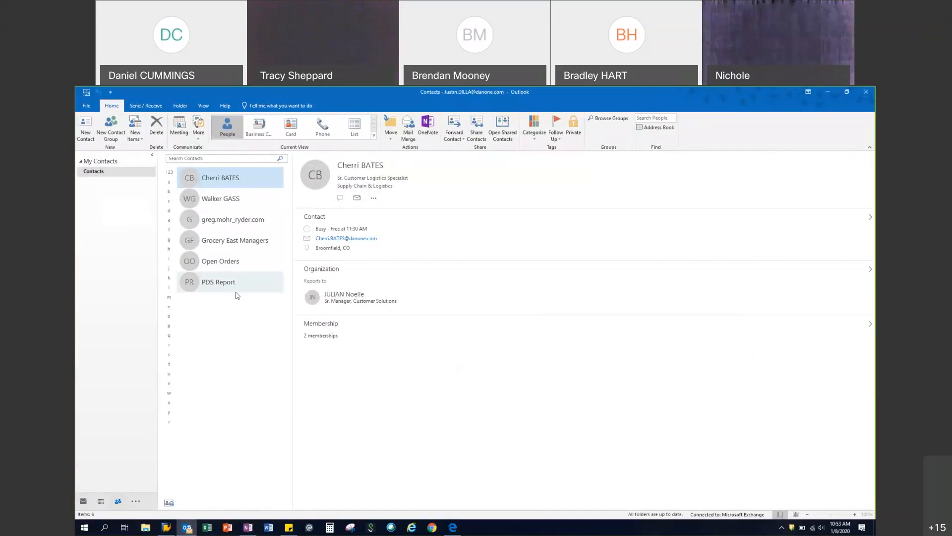
left_click(235, 284)
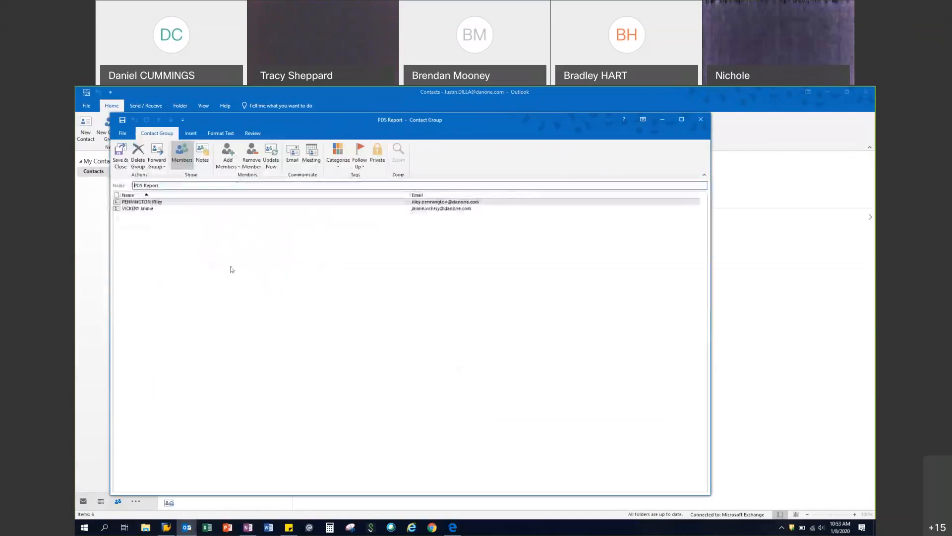
left_click(235, 161)
left_click(239, 187)
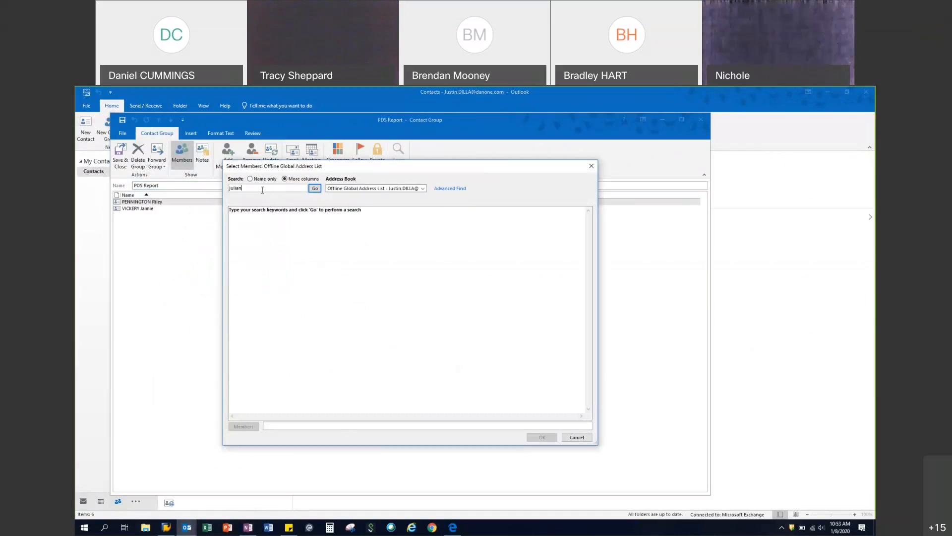
key("Return")
type("noelle")
key("Return")
double_click(284, 210)
left_click(542, 437)
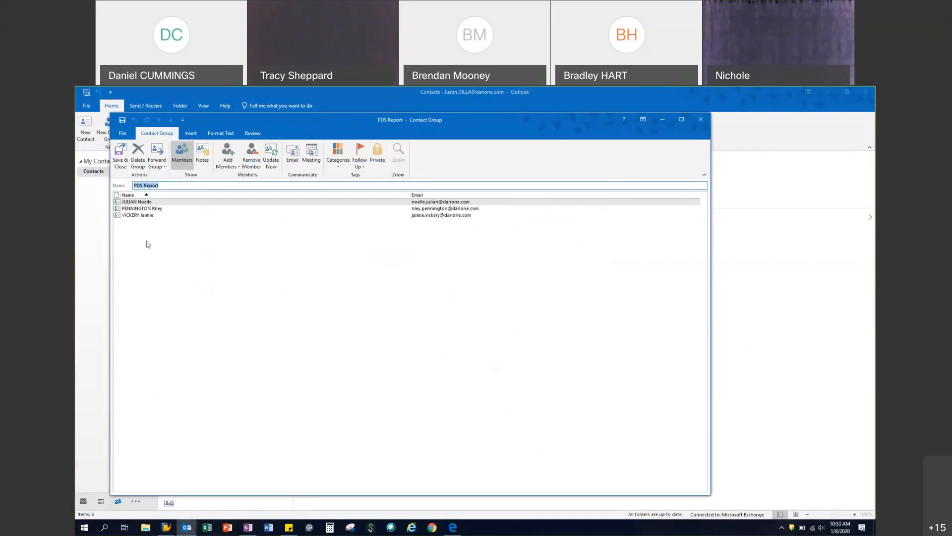
left_click(120, 151)
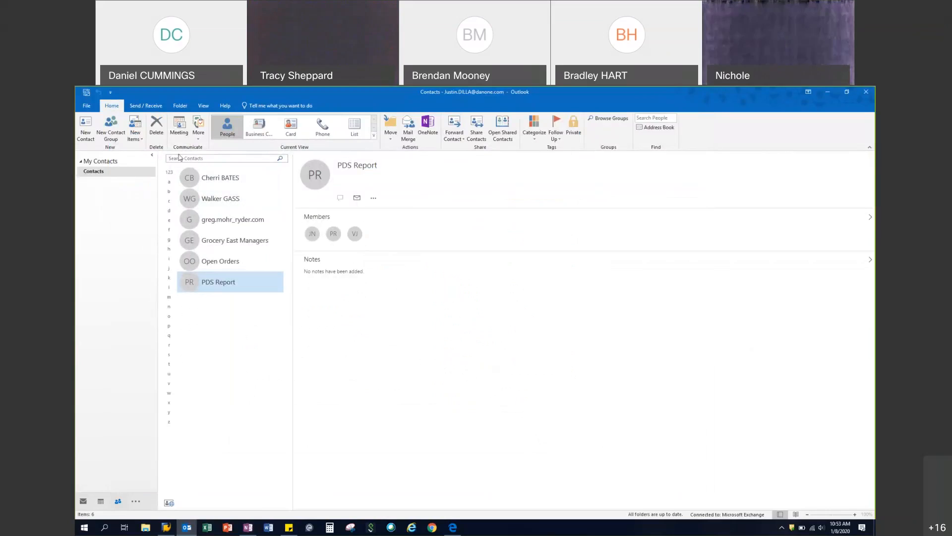
- Return from the contacts search to the inbox, view the mailbox's recent searches, and dismiss all pending reminders
left_click(218, 158)
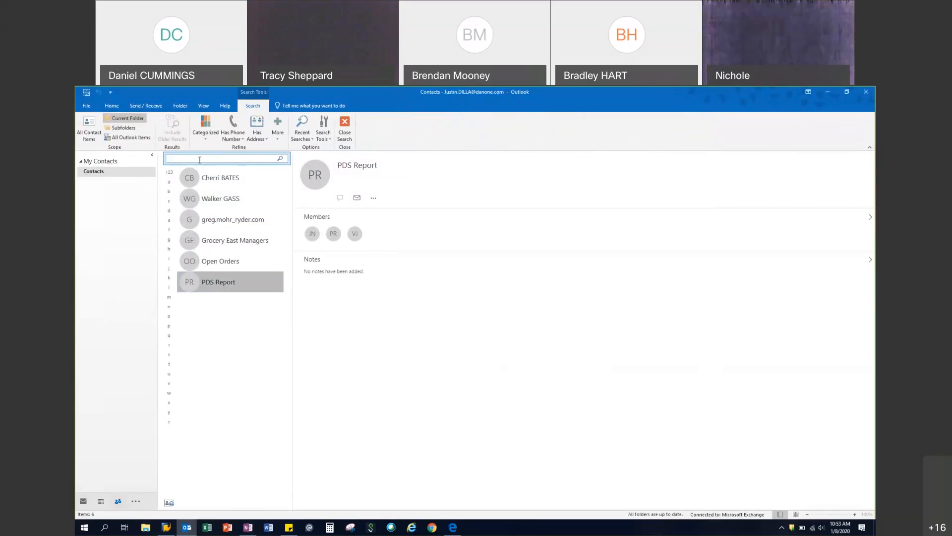
left_click(85, 504)
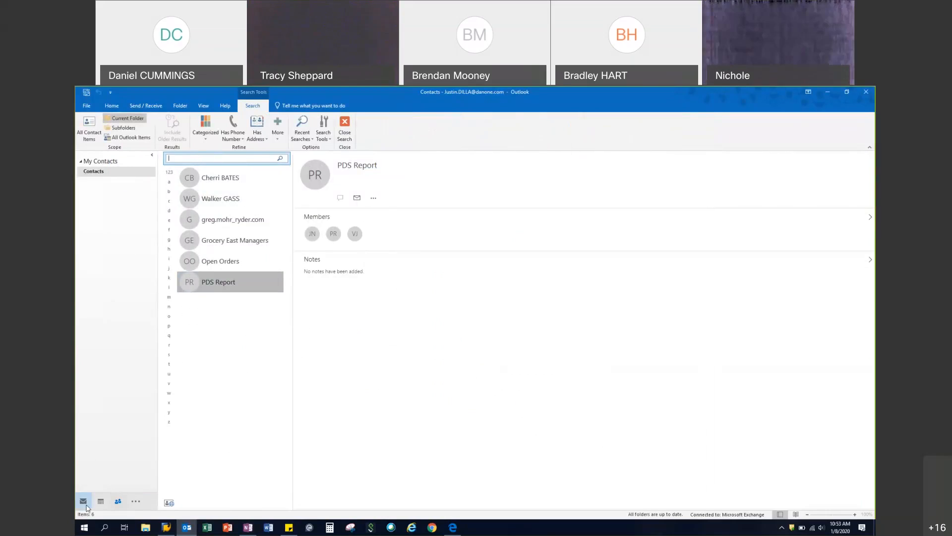
left_click(204, 159)
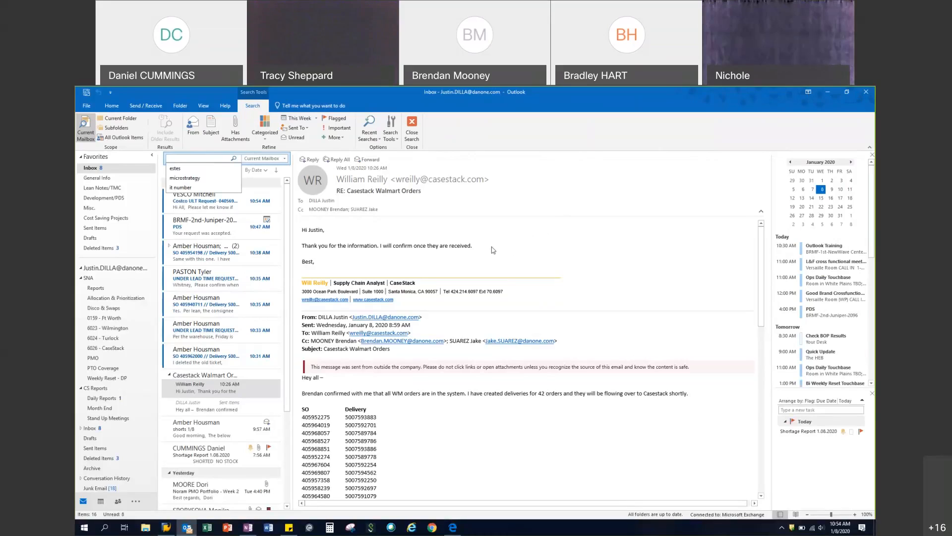
left_click(424, 252)
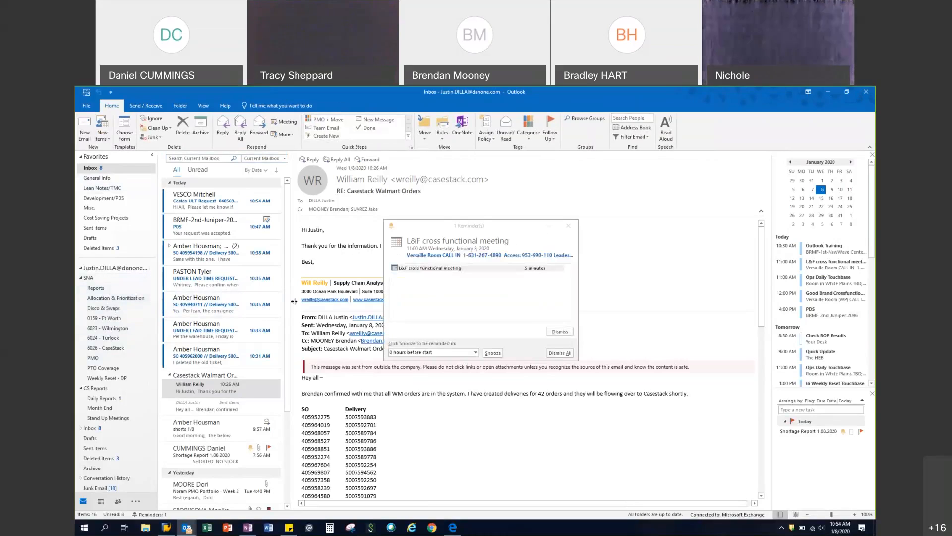
left_click(560, 353)
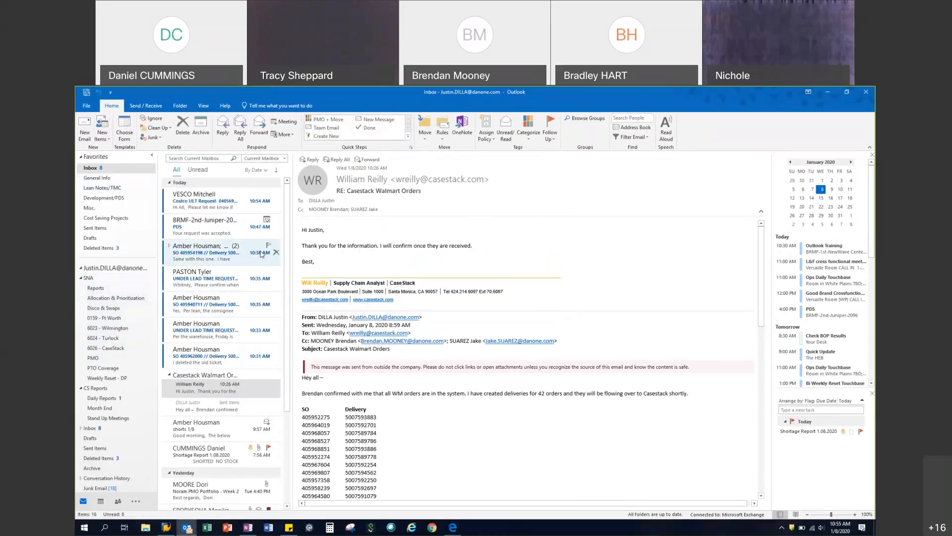
- Create a new mail folder named PDS directly under the mailbox's top level
left_click(181, 107)
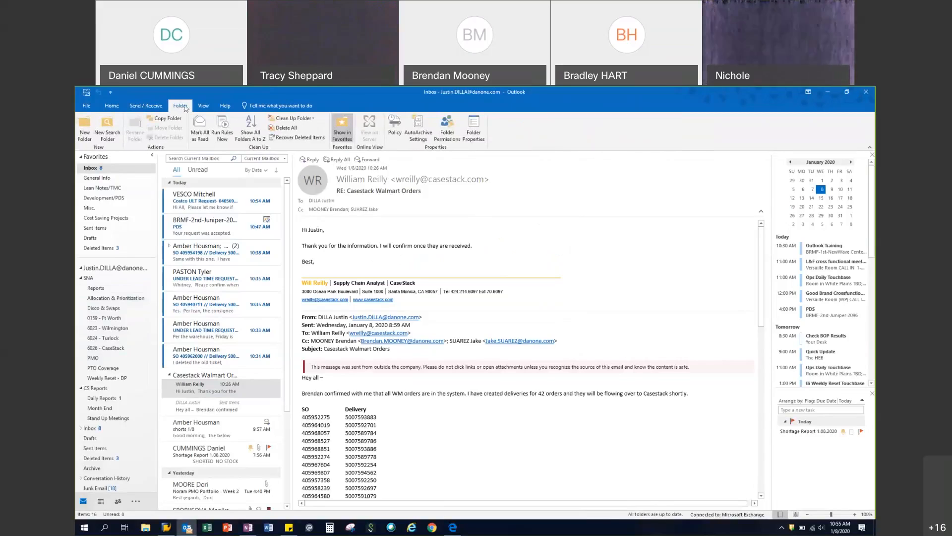
left_click(87, 135)
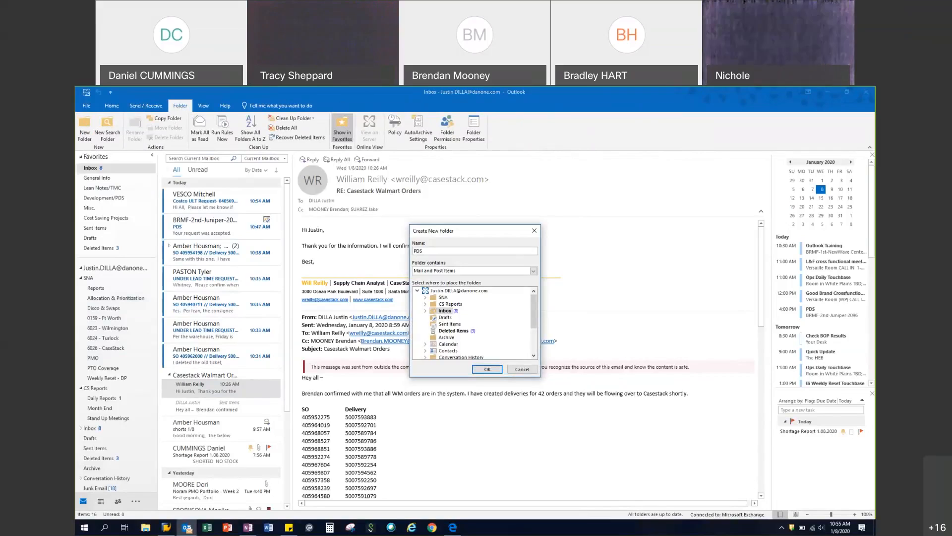
left_click(443, 292)
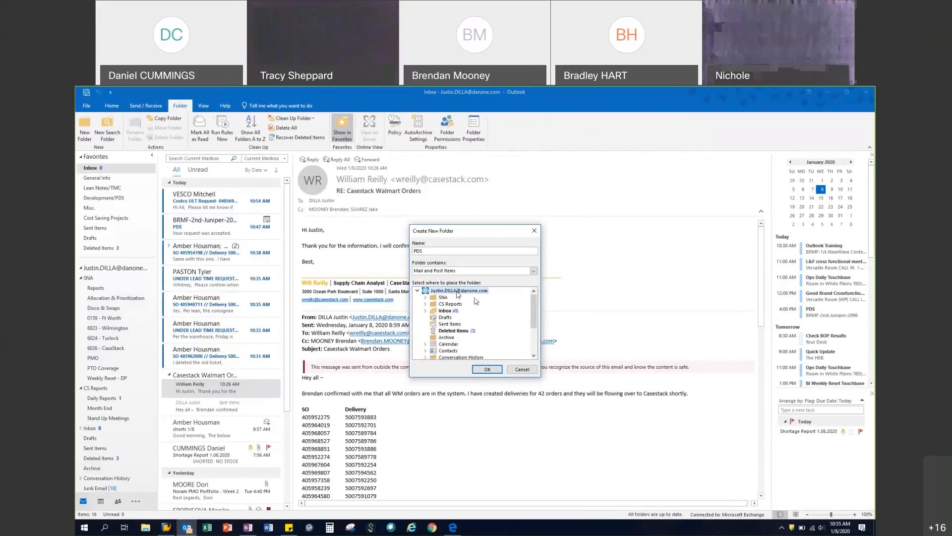
left_click(487, 369)
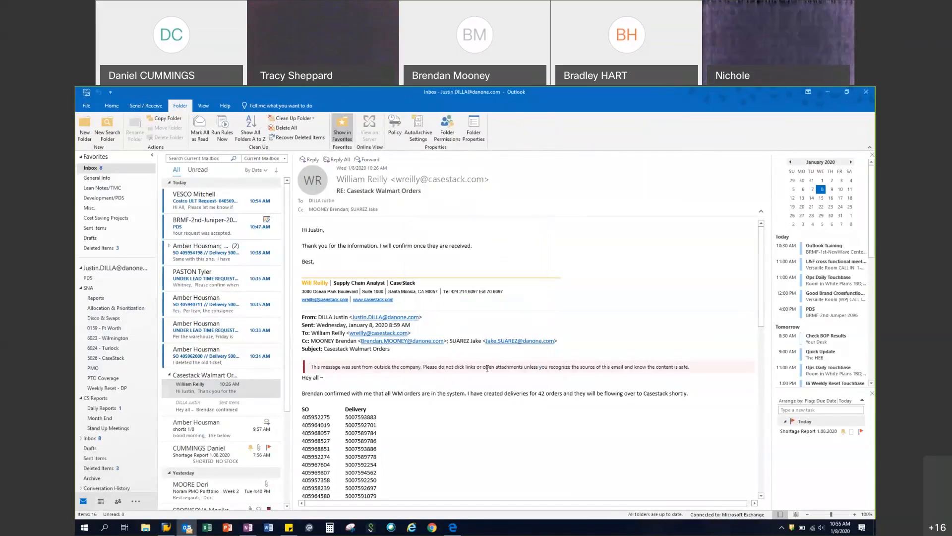
- Add the new PDS folder to the Favorites and open it from there
left_click(121, 281)
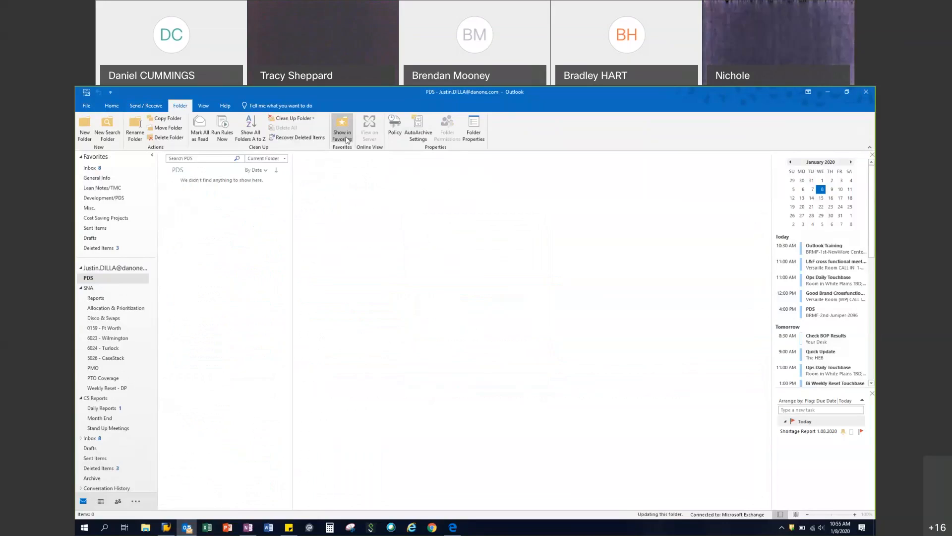
right_click(131, 281)
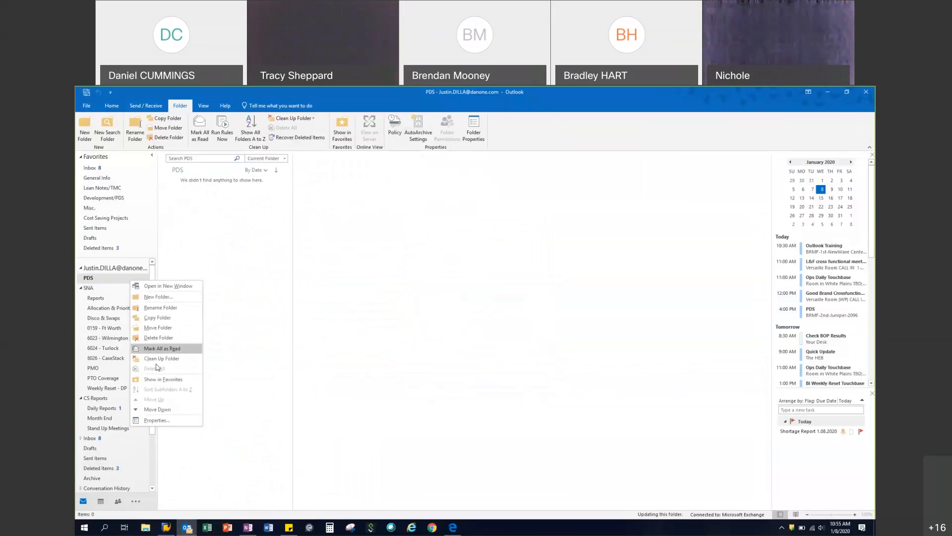
left_click(162, 380)
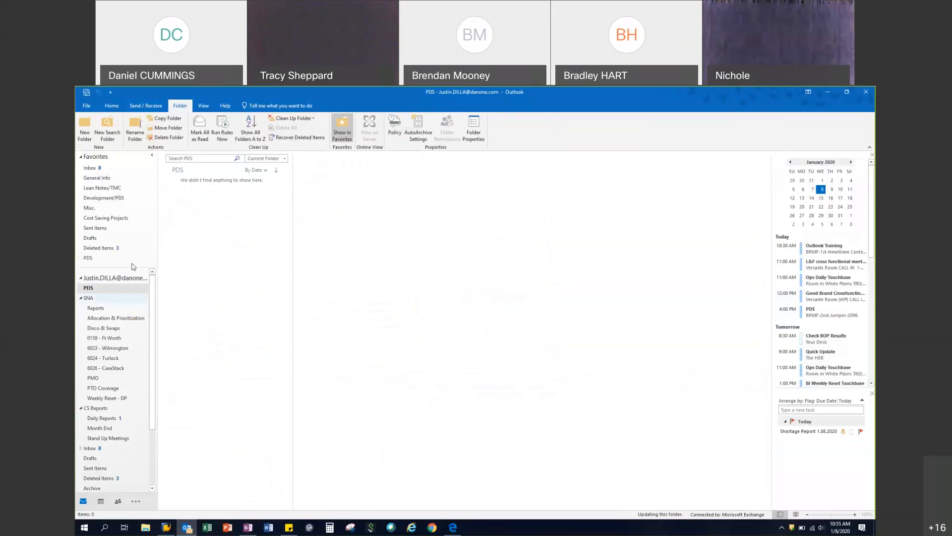
left_click(94, 258)
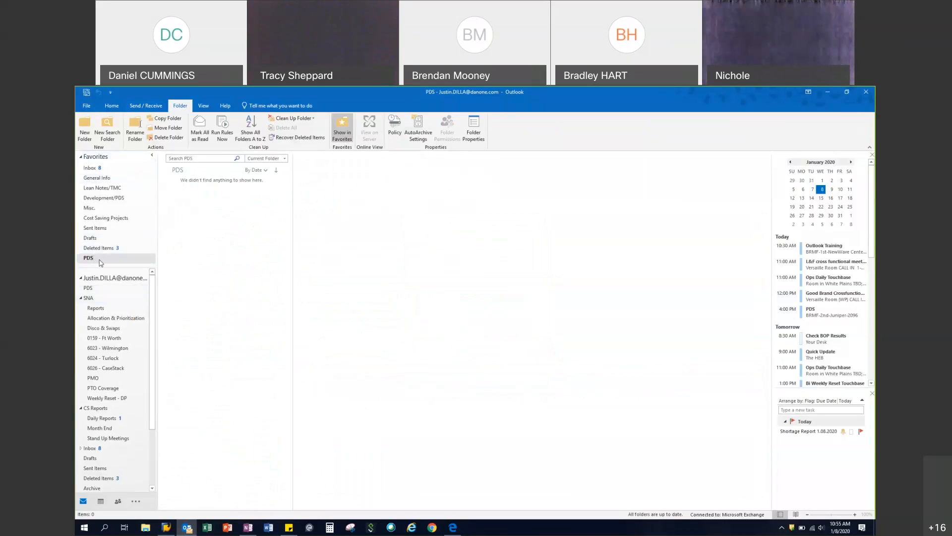
- Return to the inbox and open the Weekly Reset Touchbase 1.7.20 email to examine its colour category
left_click(110, 169)
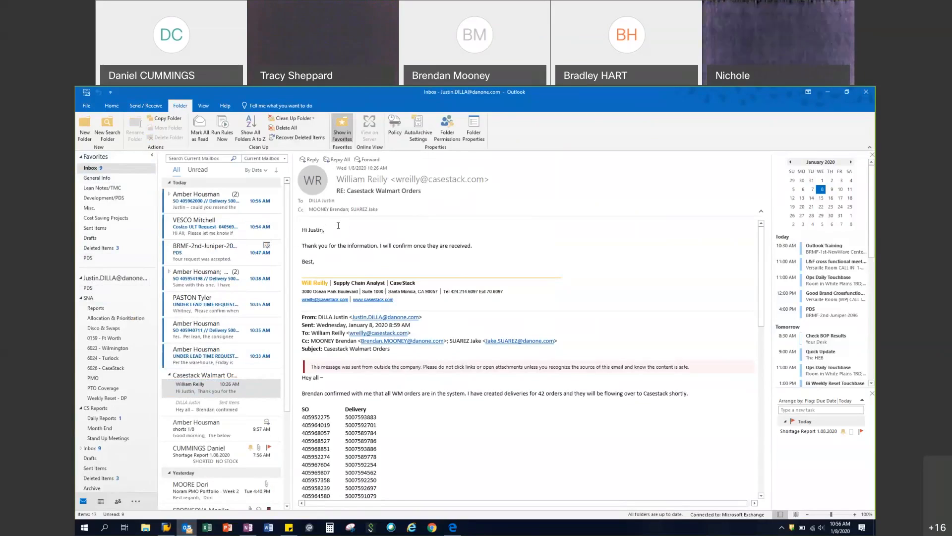
left_click(122, 168)
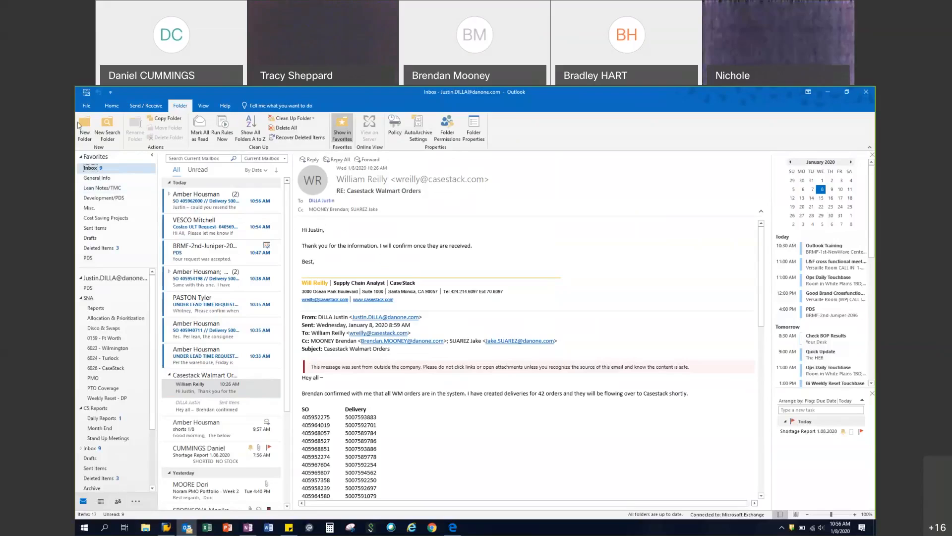
left_click(106, 109)
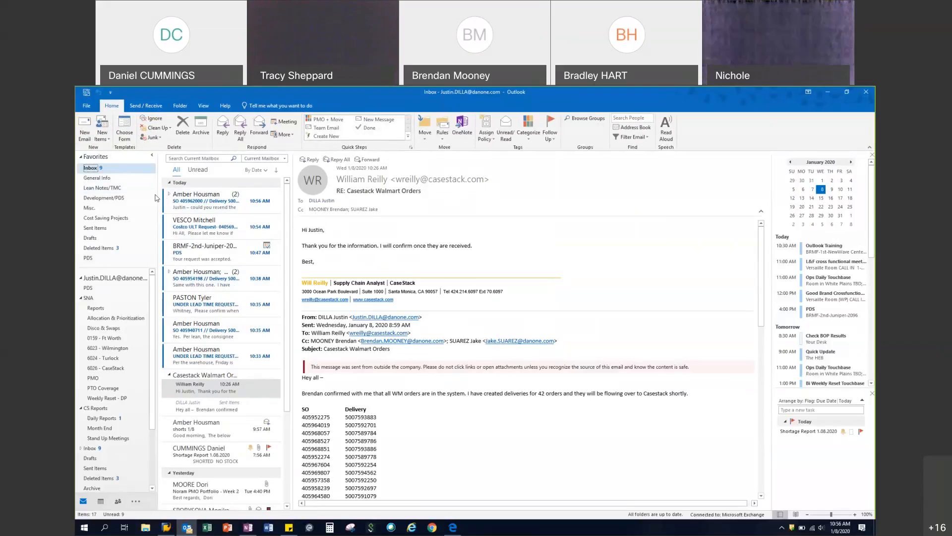
left_click(378, 242)
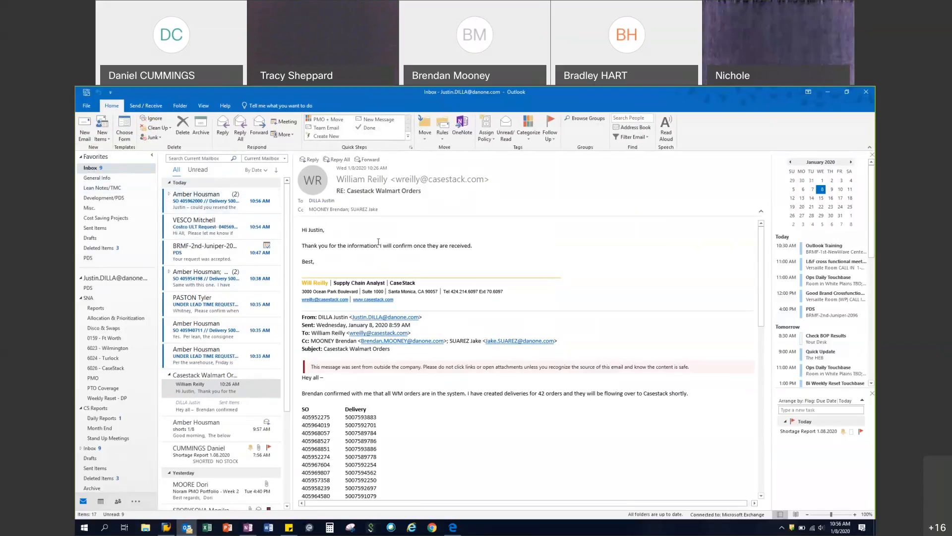
scroll(218, 425, "down", 5)
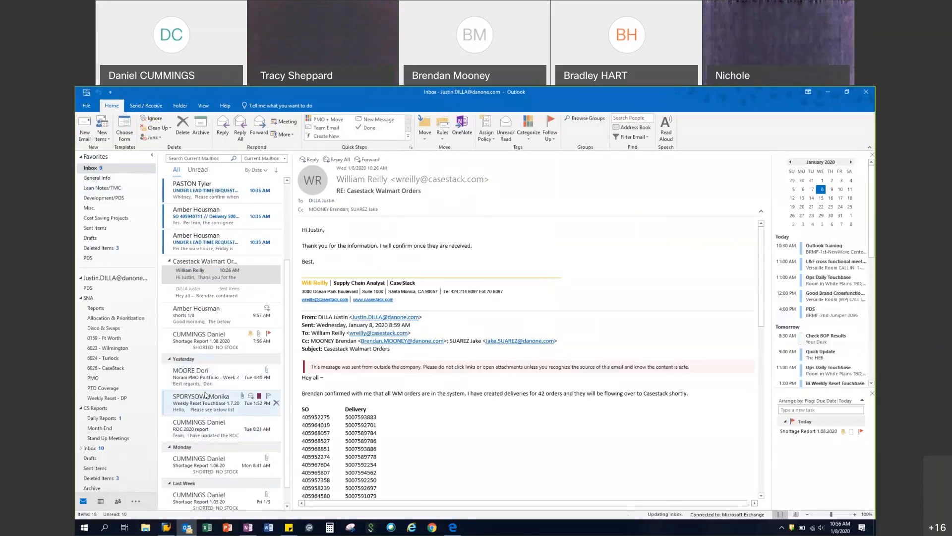
left_click(208, 400)
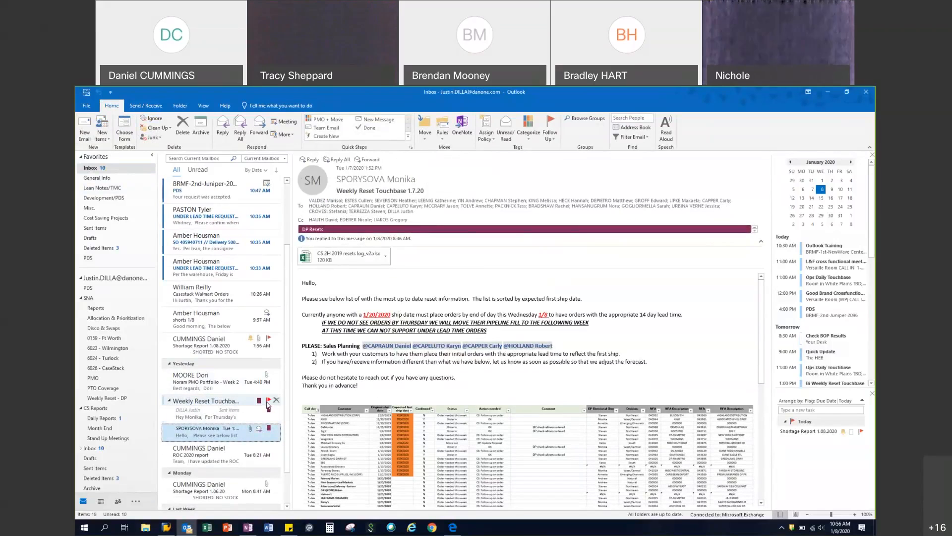
- Create a red colour category named Test with shortcut CTRL+F10 and assign it to the Noram PMO Portfolio - Week 2 email
left_click(217, 389)
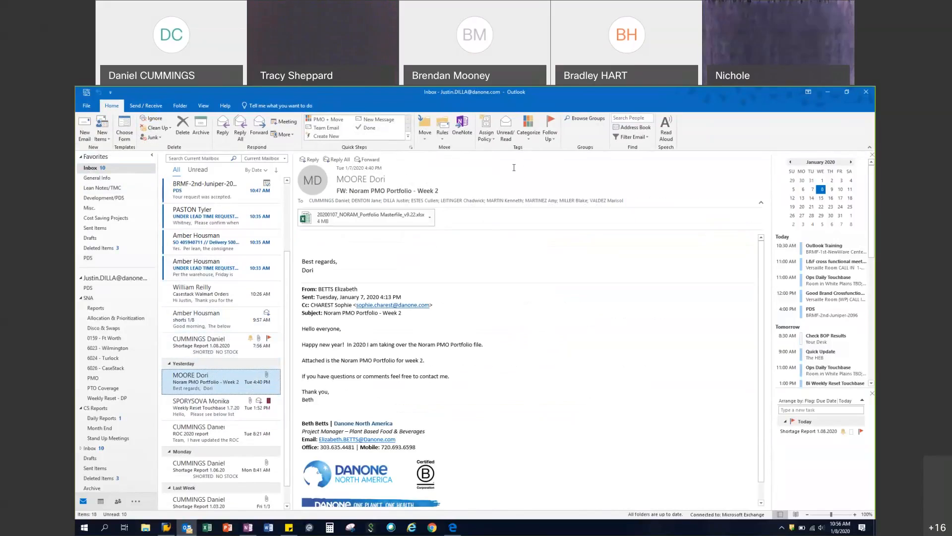
left_click(531, 140)
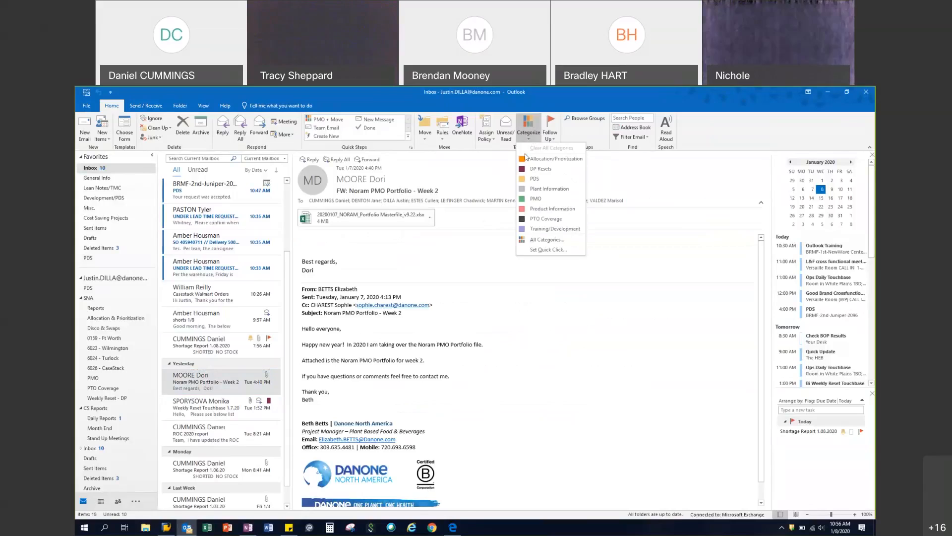
left_click(555, 240)
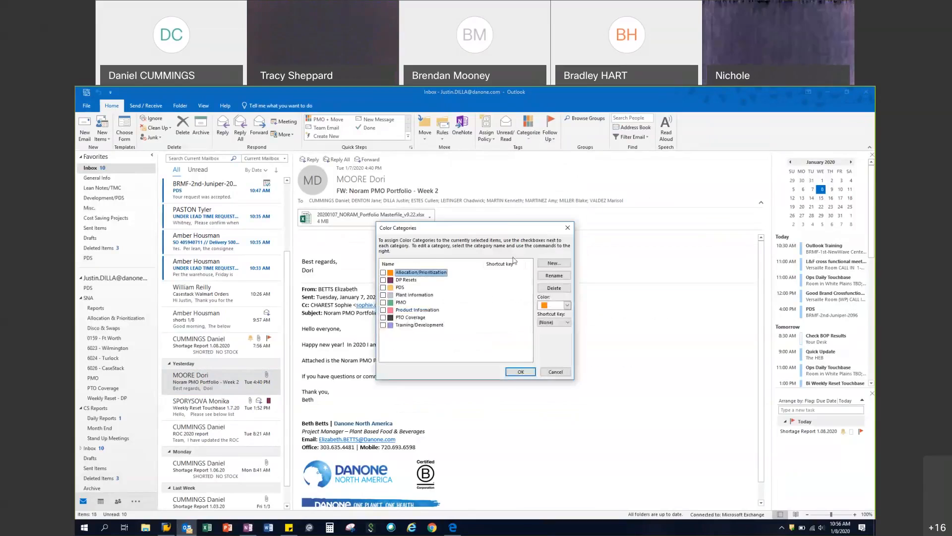
left_click(554, 265)
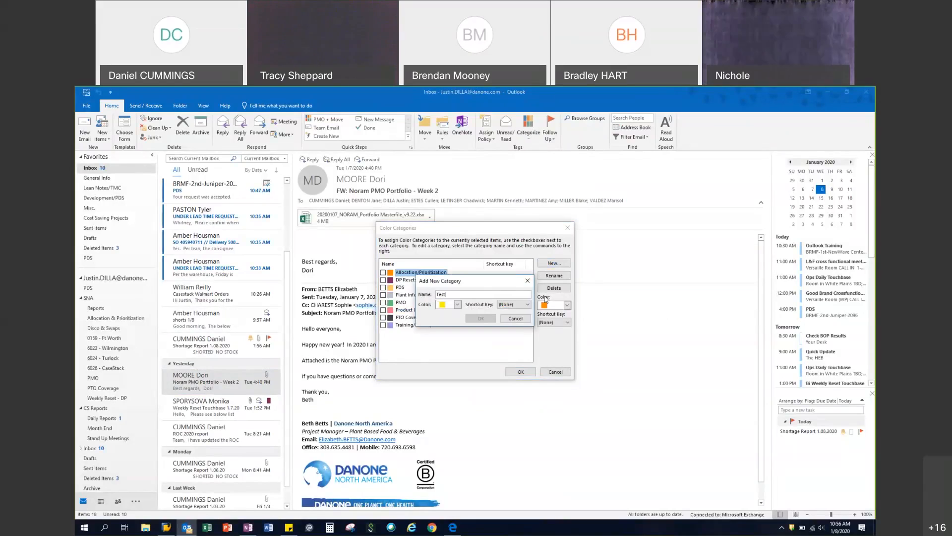
left_click(457, 304)
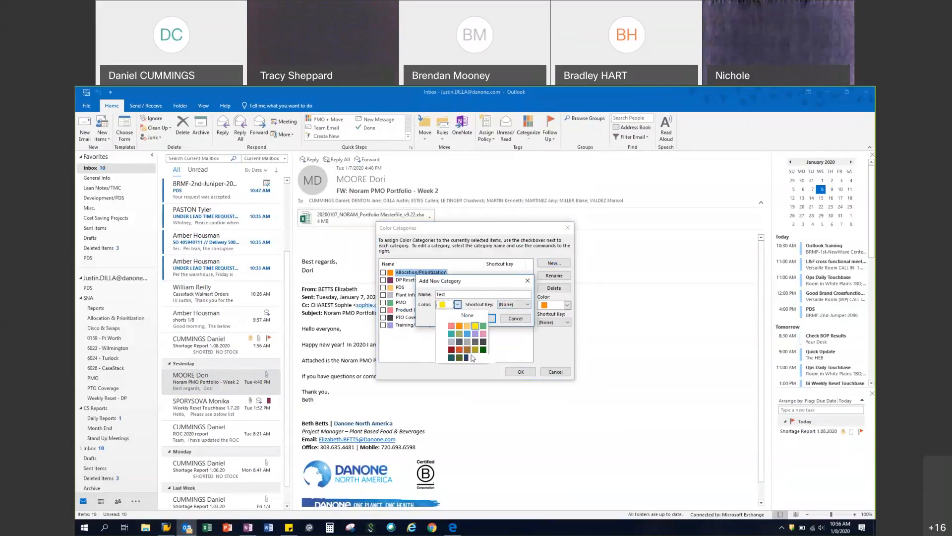
left_click(451, 326)
left_click(520, 308)
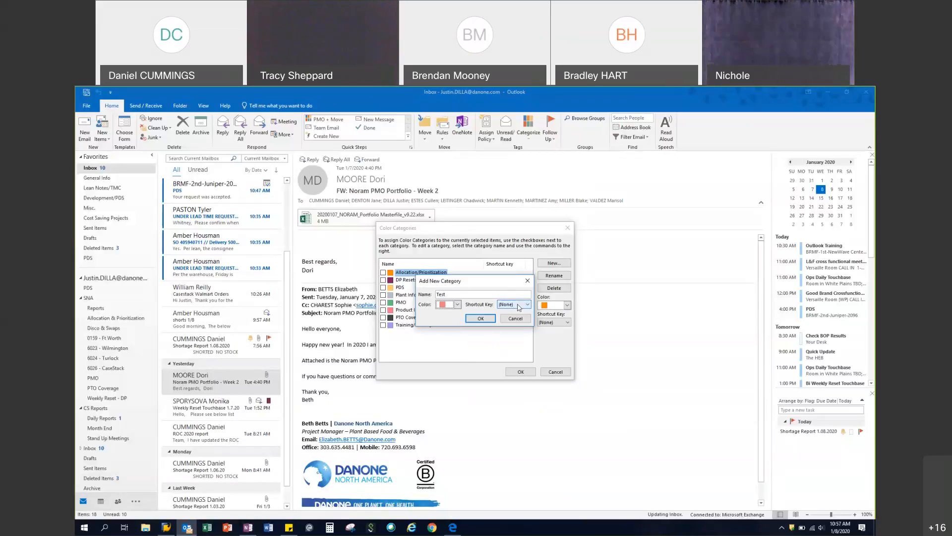
left_click(520, 305)
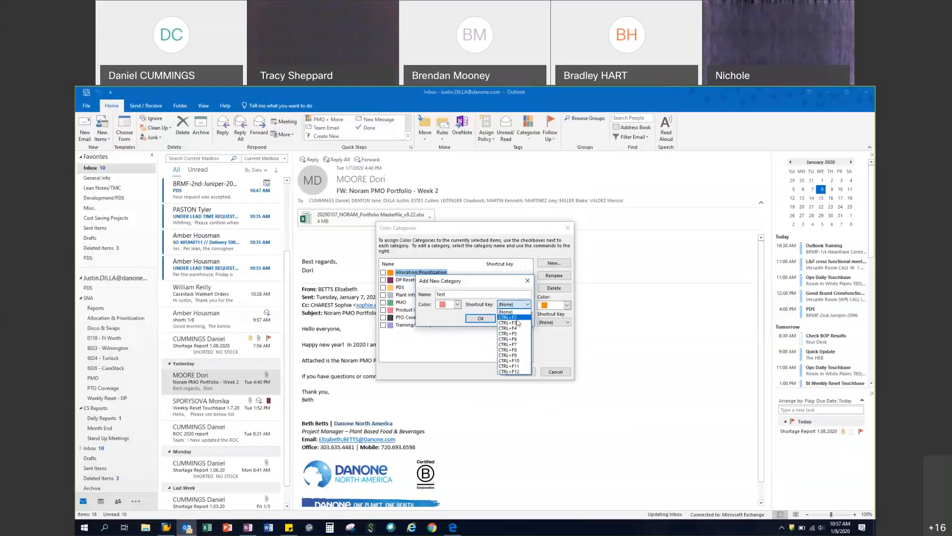
left_click(516, 361)
left_click(490, 321)
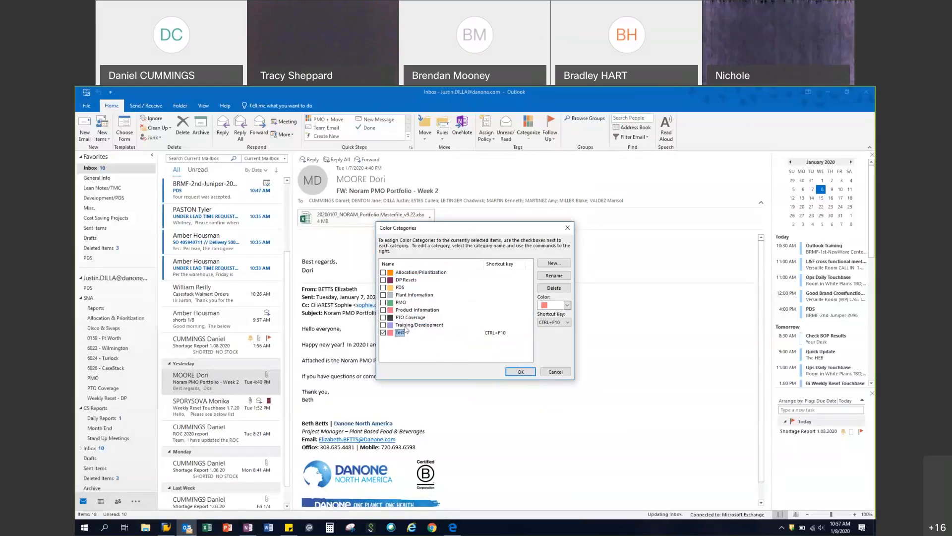
left_click(526, 376)
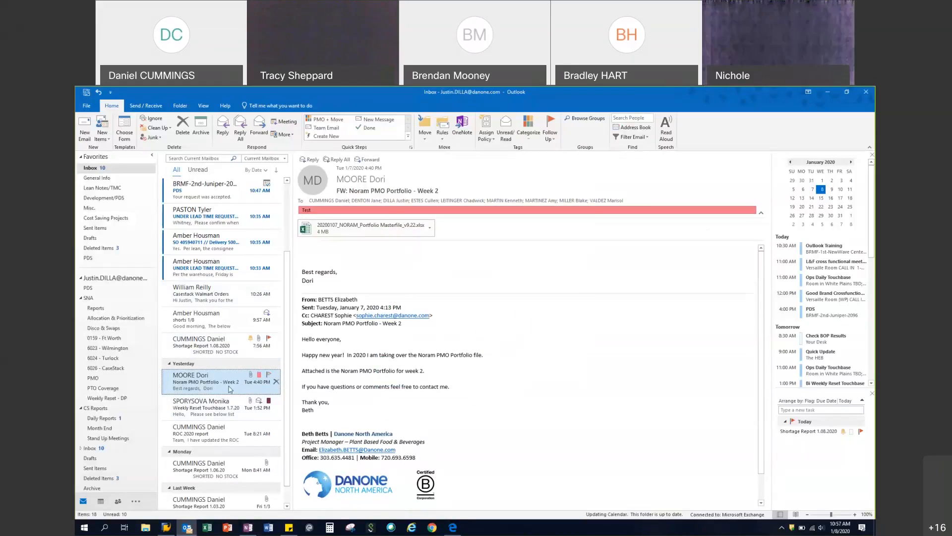
- Remove the Test category from the Noram PMO Portfolio - Week 2 email
left_click(530, 141)
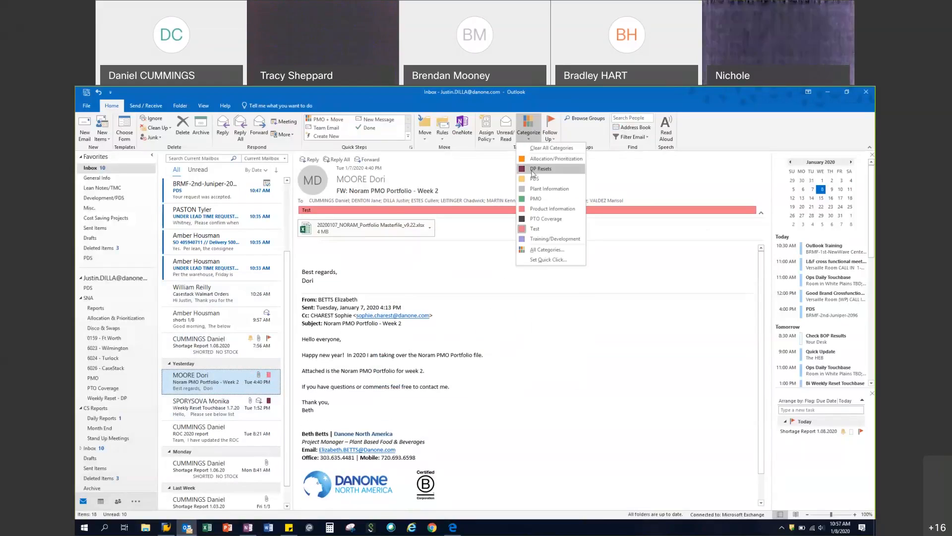
left_click(535, 229)
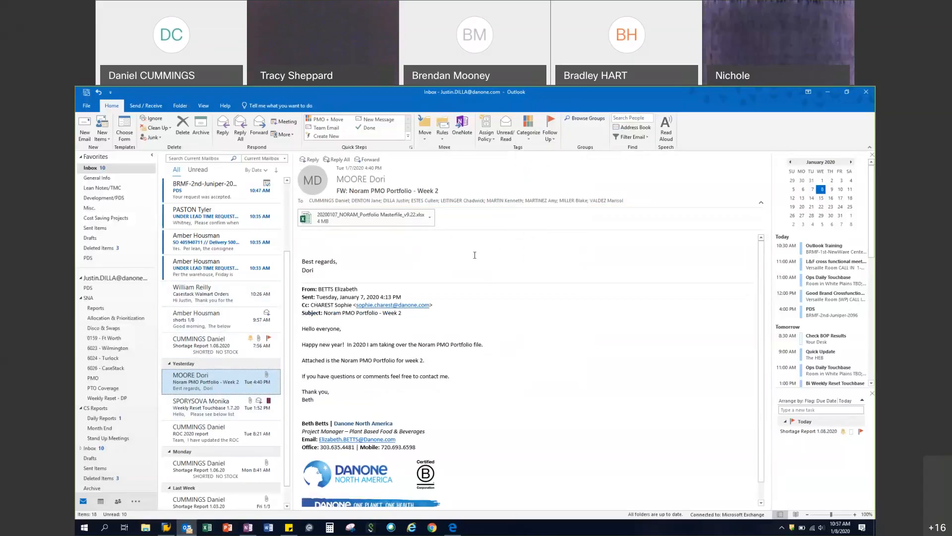
scroll(222, 268, "up", 2)
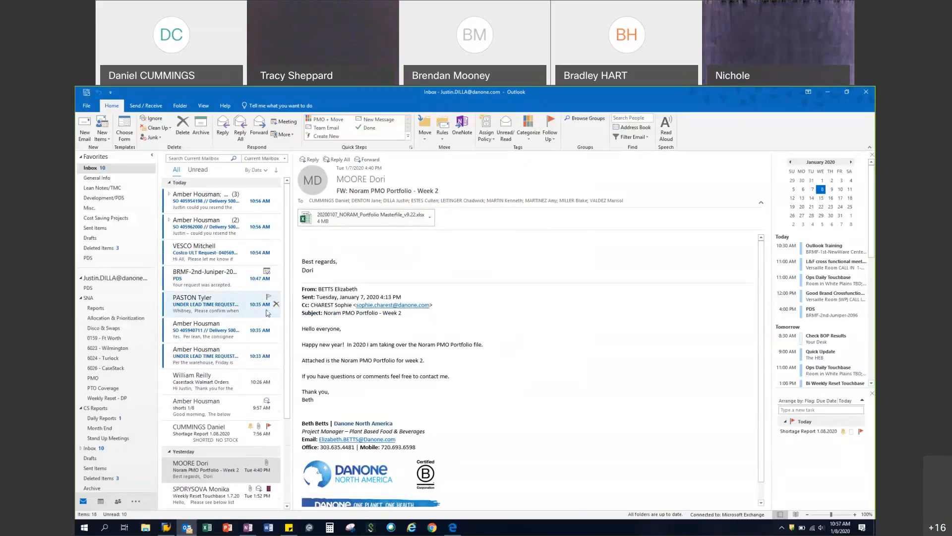
- View the Shortage Report 1.06.20 email and select the Shortage Report 1.03.20 email
scroll(255, 297, "down", 3)
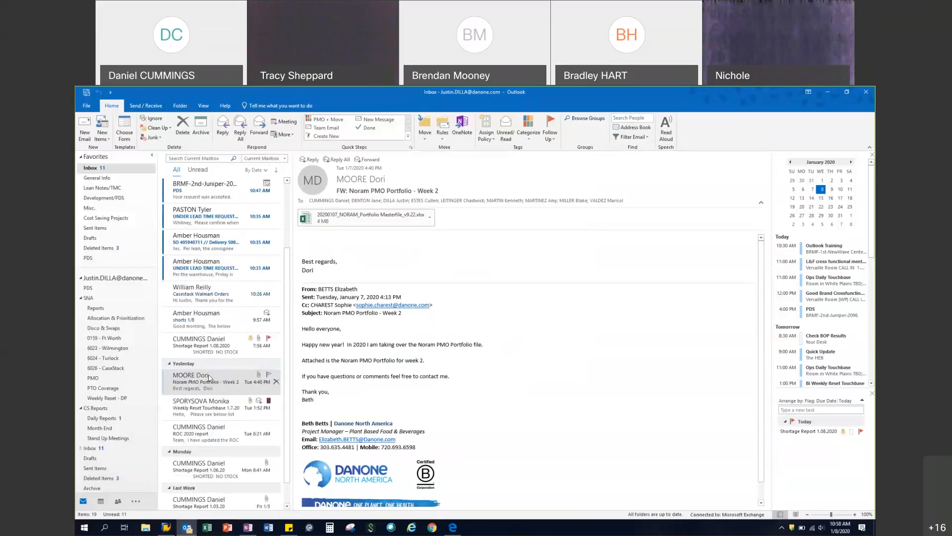
left_click(209, 486)
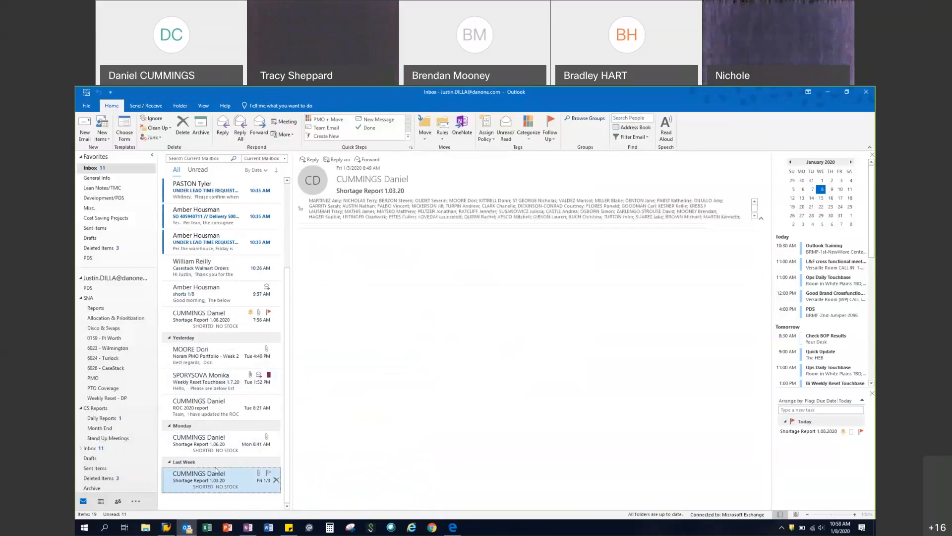
left_click(216, 452)
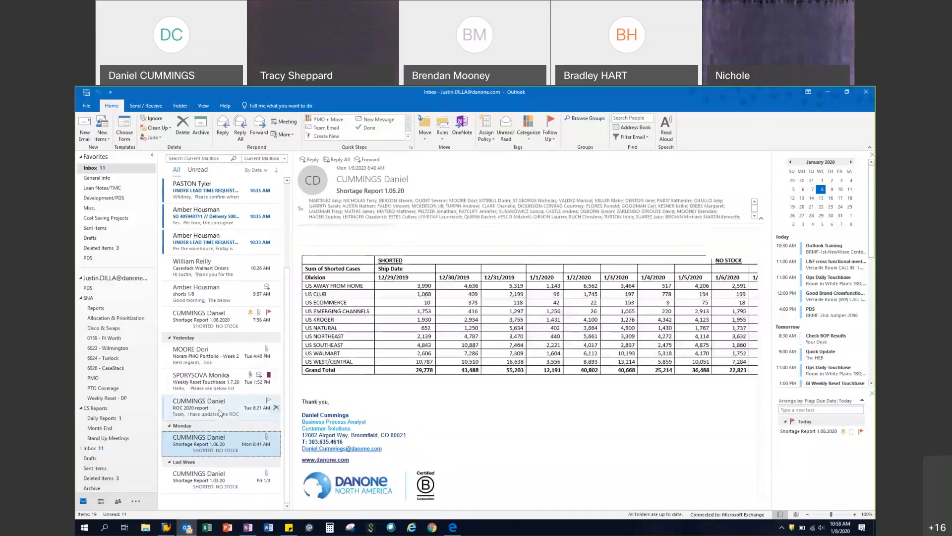
left_click(214, 463)
left_click(215, 472)
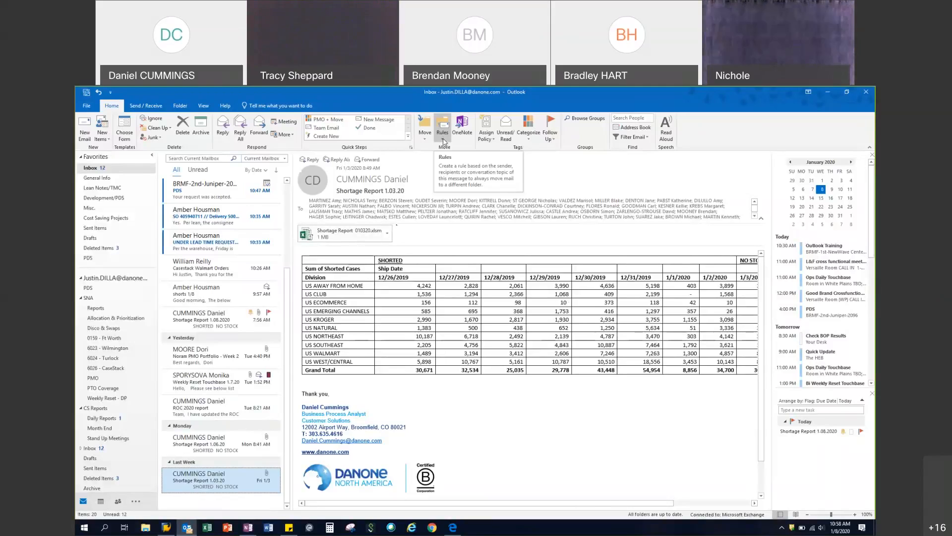
- Start a rule from the Shortage Report 1.03.20 email, matching its sender and subjects containing Shortage Report
left_click(443, 133)
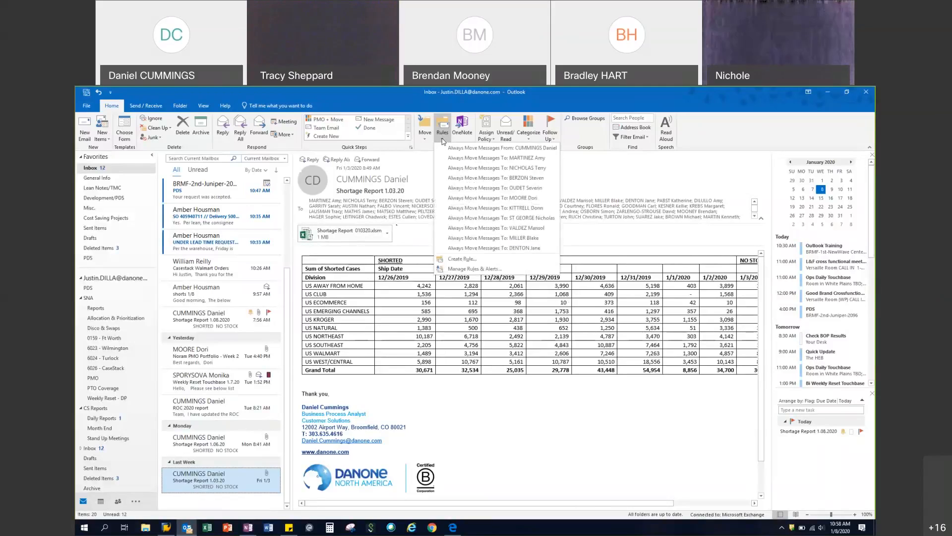
left_click(474, 258)
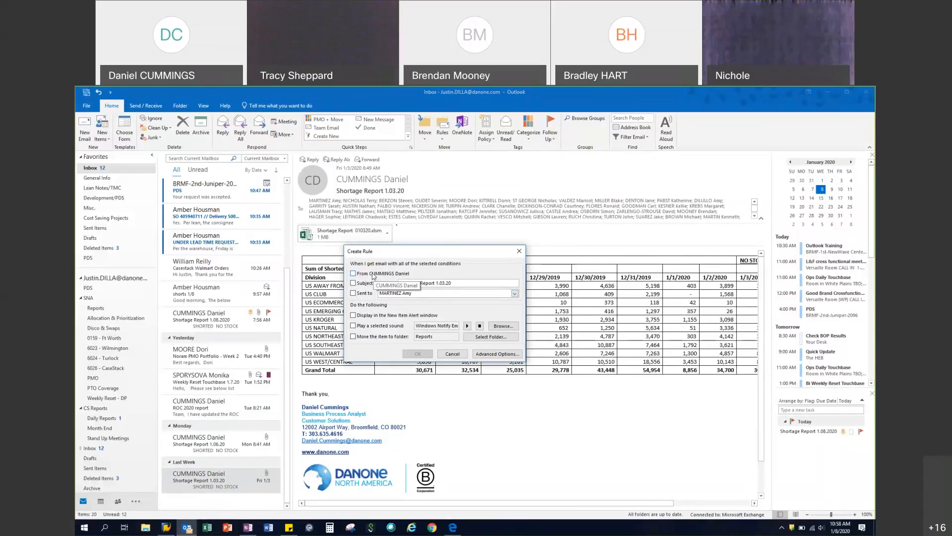
left_click(373, 275)
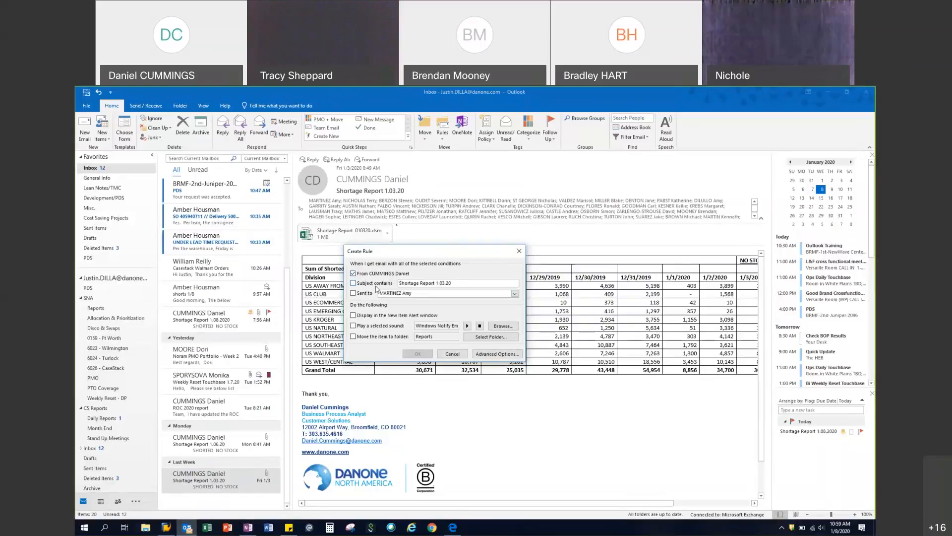
left_click(388, 286)
left_click_drag(453, 283, 435, 283)
key("BackSpace")
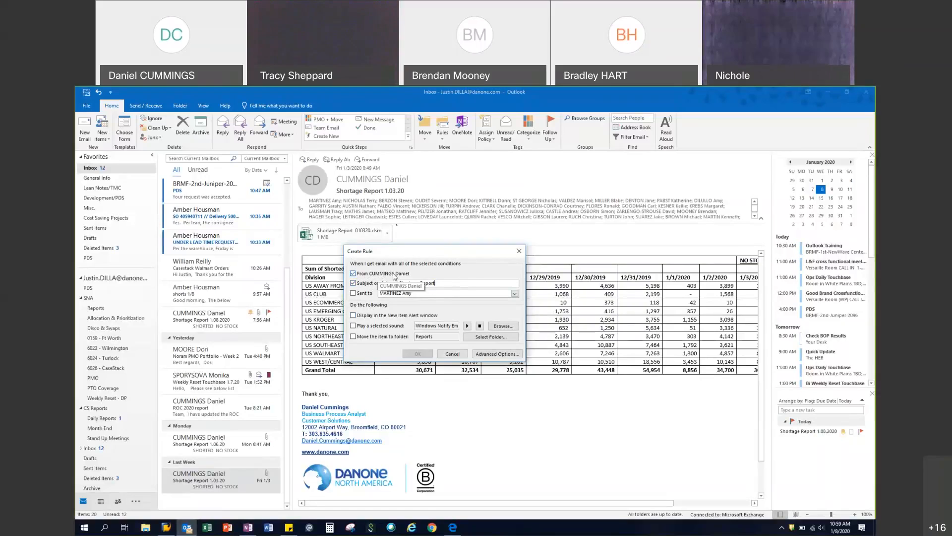
left_click_drag(437, 284, 390, 288)
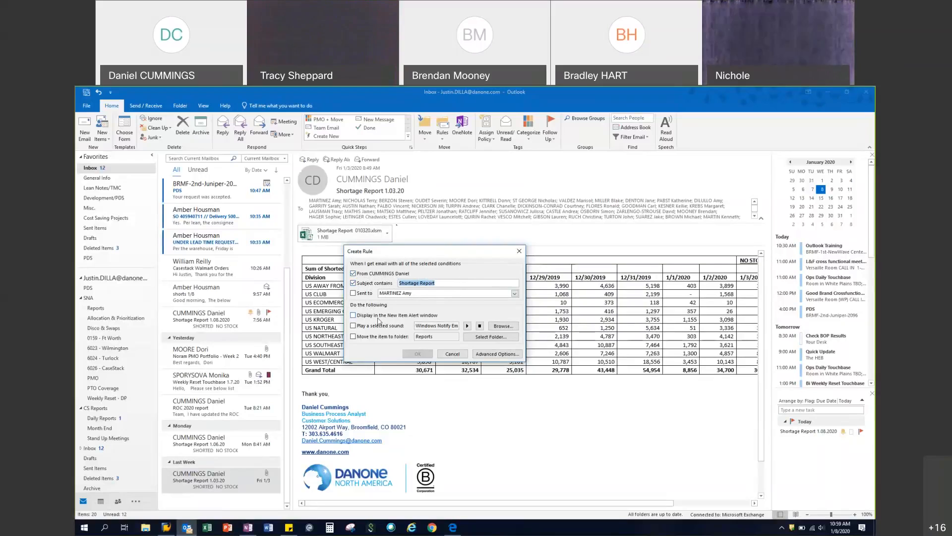
- Make the rule move matching items to the Reports folder, then save and run it on the messages already in the inbox
left_click(354, 337)
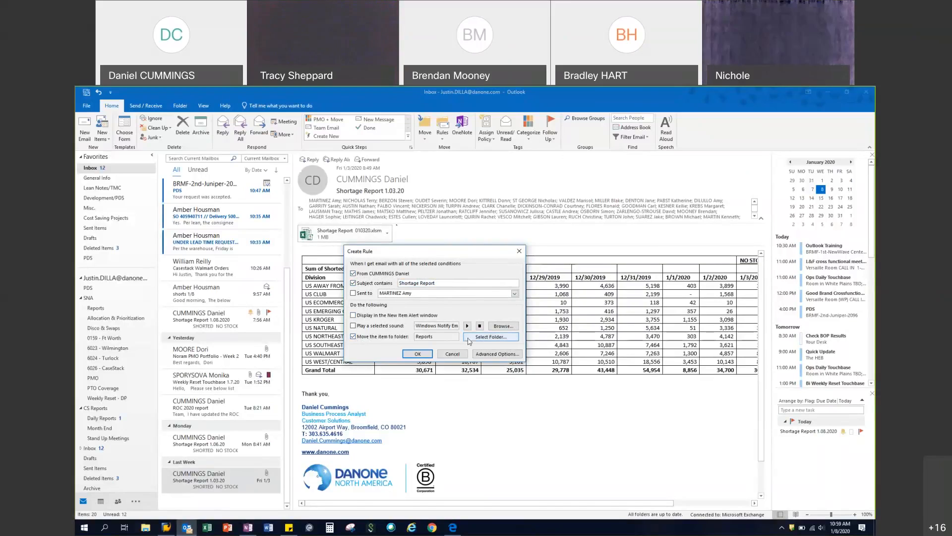
left_click(473, 338)
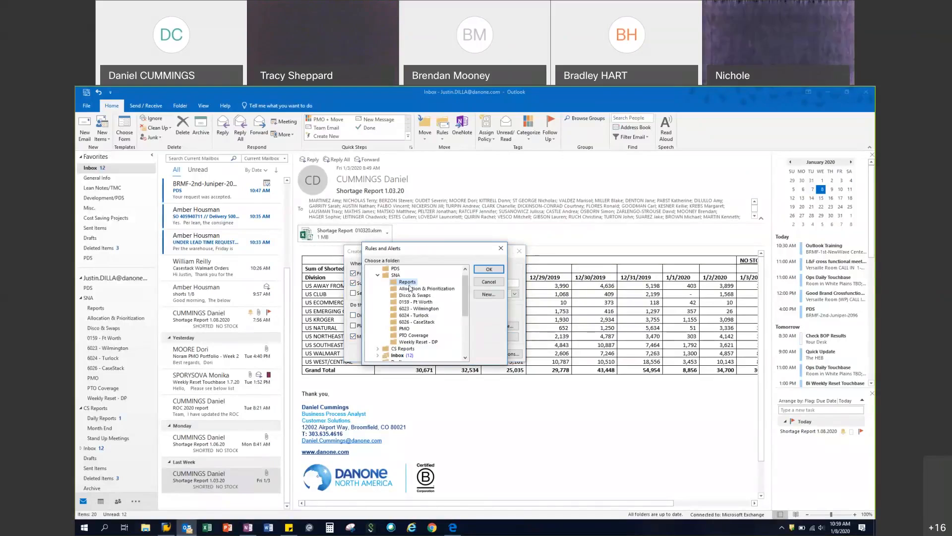
left_click(486, 270)
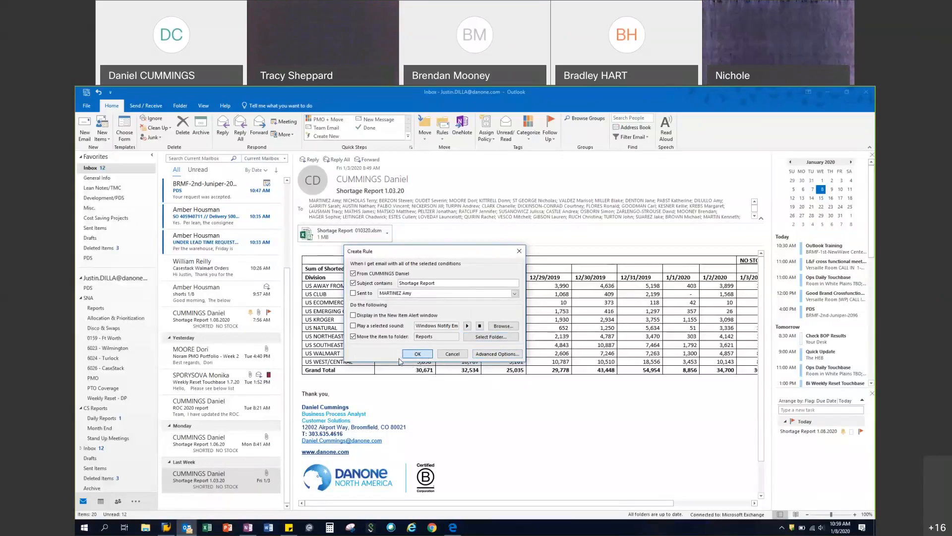
left_click(419, 353)
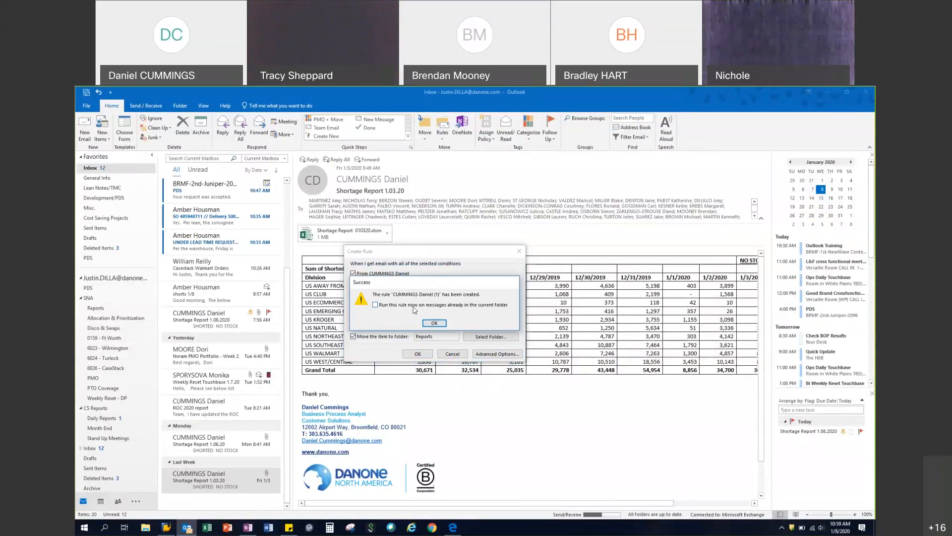
left_click(434, 323)
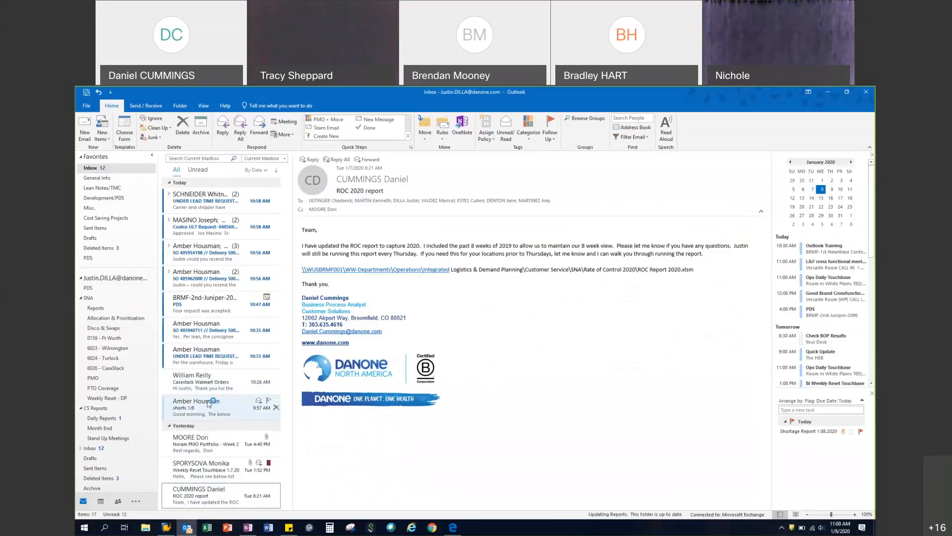
- Check the Reports folder under SNA for the moved Shortage Report emails and return to the inbox
left_click(114, 309)
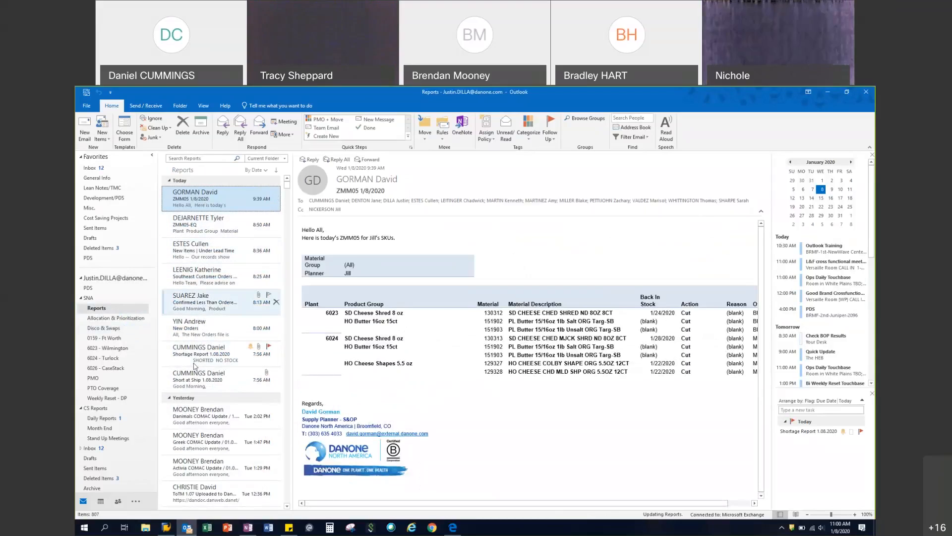
left_click(90, 167)
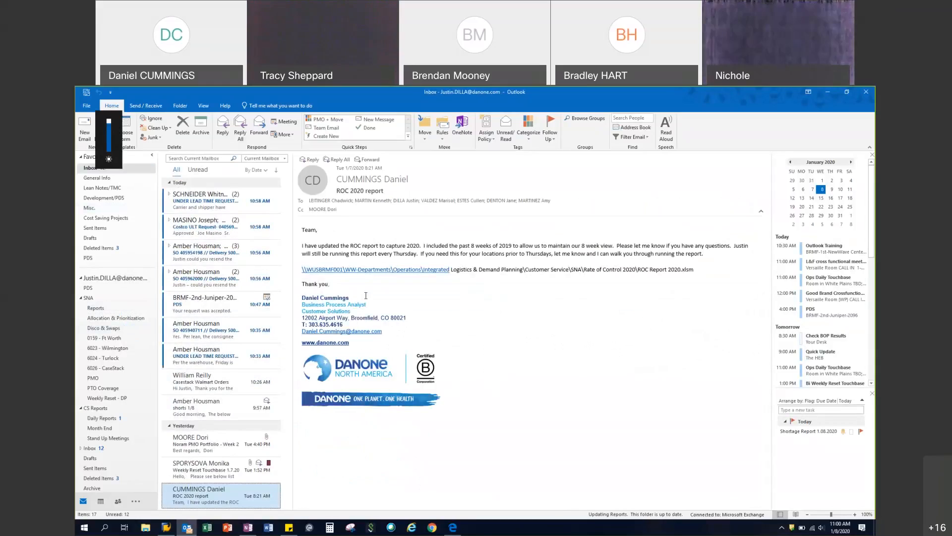
- Start a rule from the shorts 1/8 email, matching its sender and subjects containing shorts
left_click(204, 408)
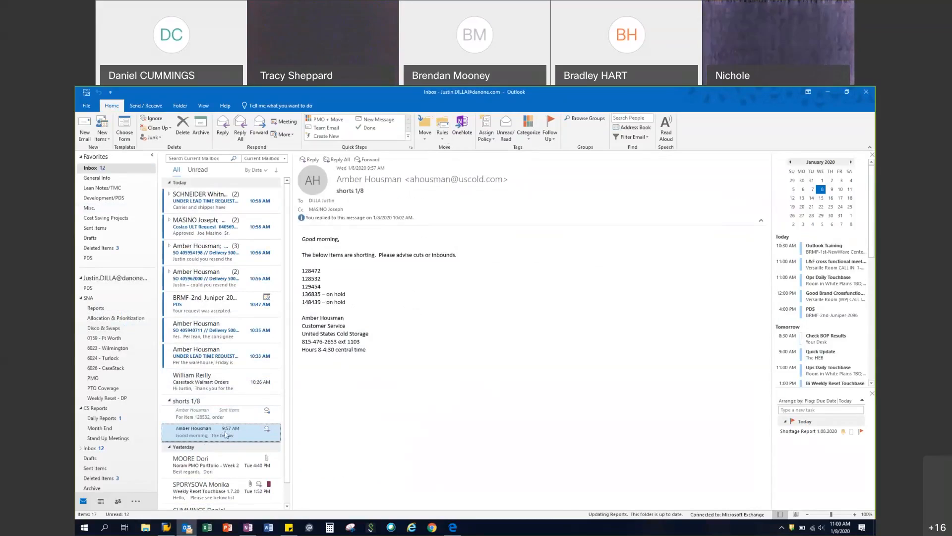
left_click(443, 141)
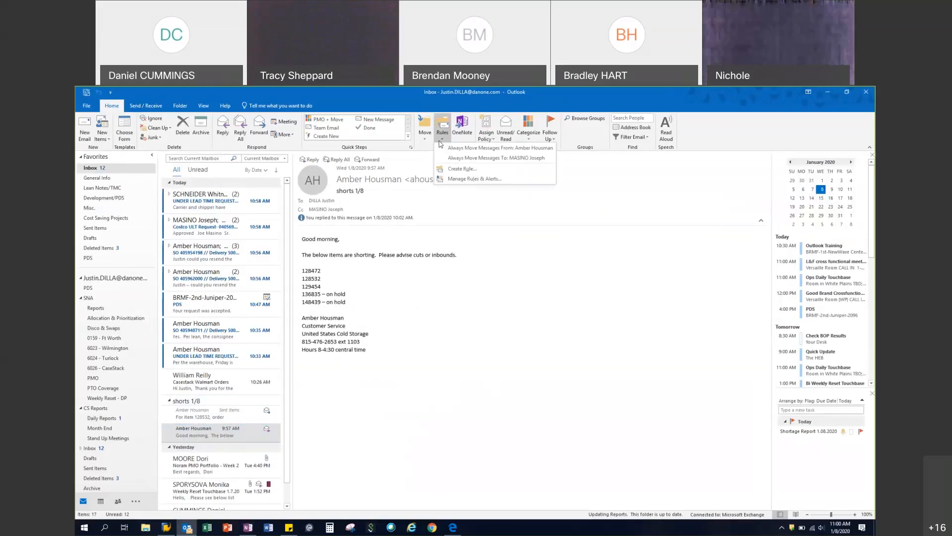
left_click(452, 169)
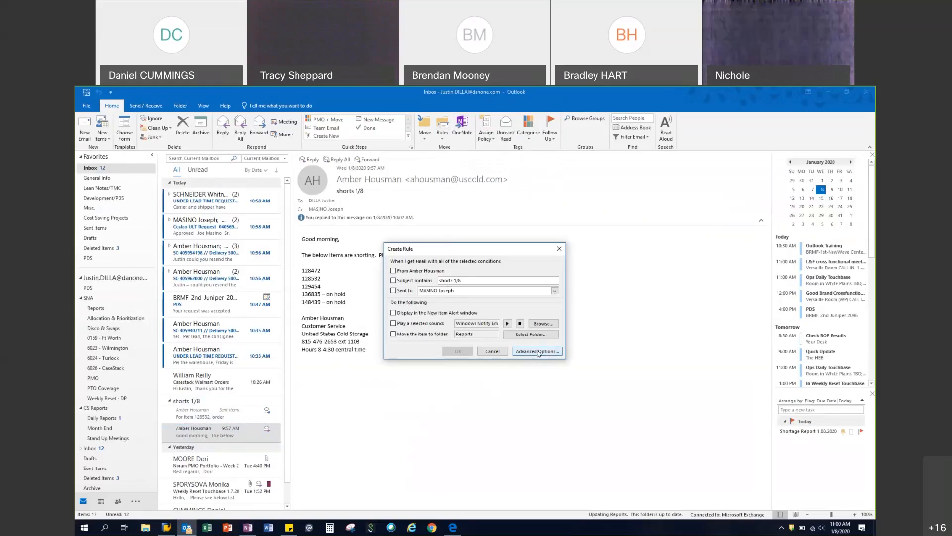
left_click(429, 271)
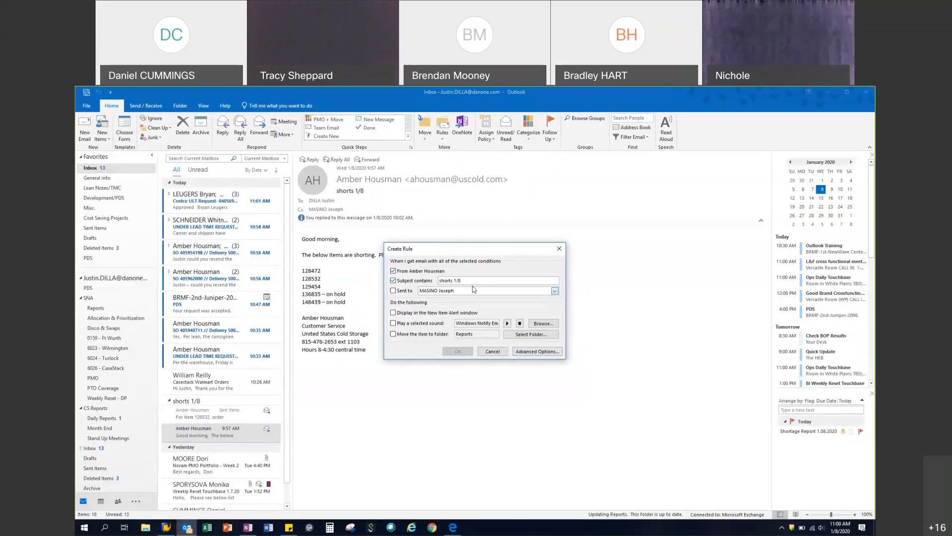
double_click(457, 281)
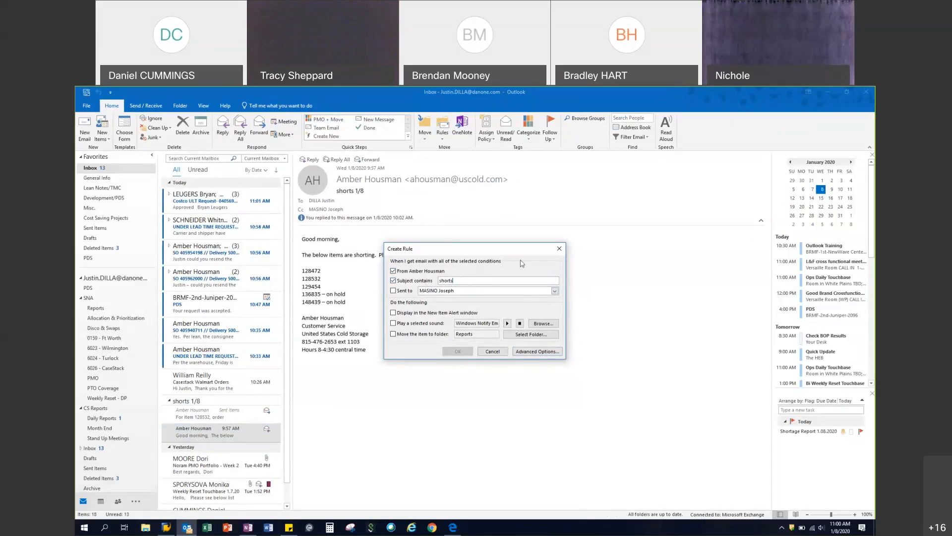
- Review the advanced conditions for the shorts rule, keeping only the sender and subject conditions, and continue to the rule's actions
left_click(536, 353)
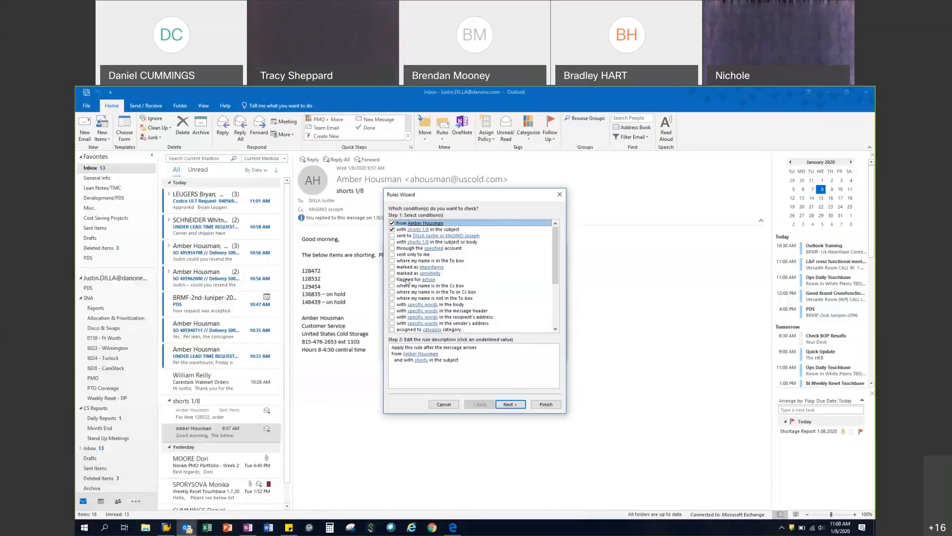
scroll(421, 300, "down", 1)
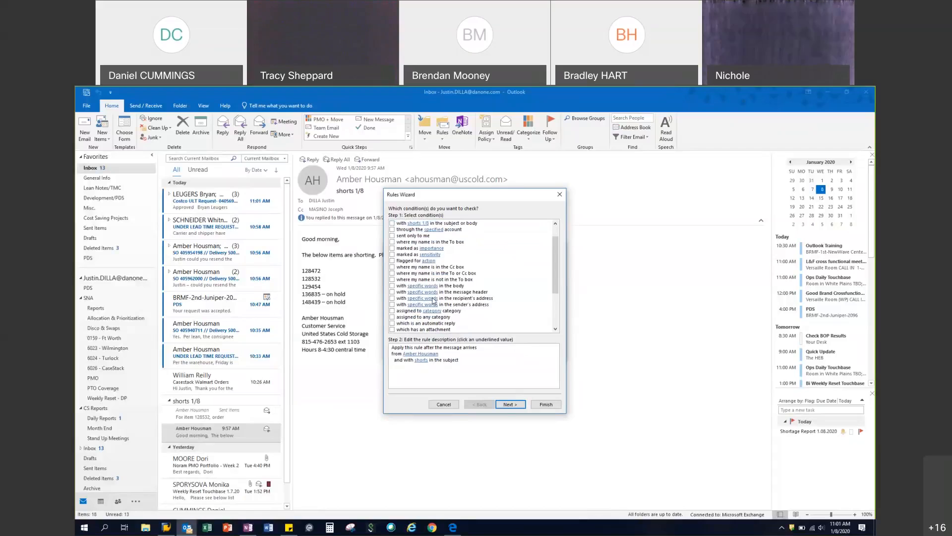
scroll(438, 298, "down", 1)
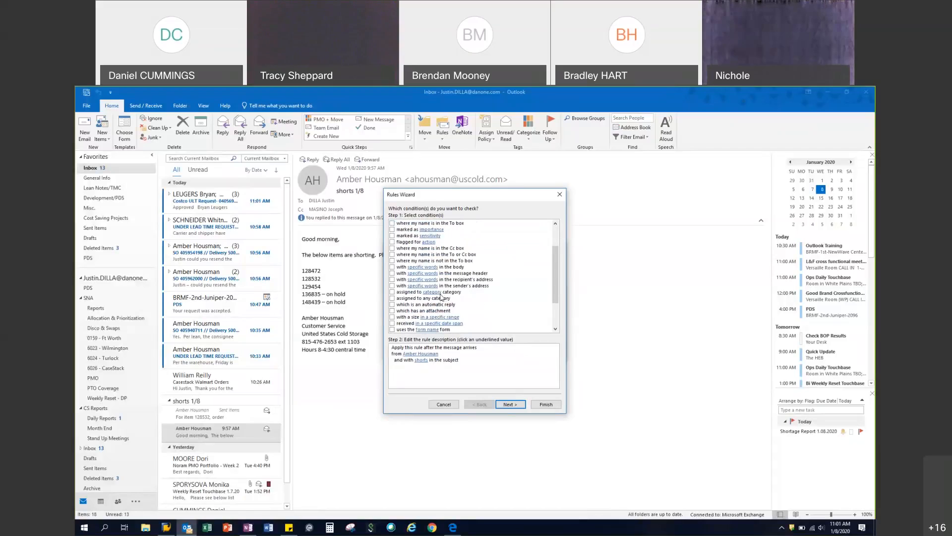
scroll(440, 296, "up", 2)
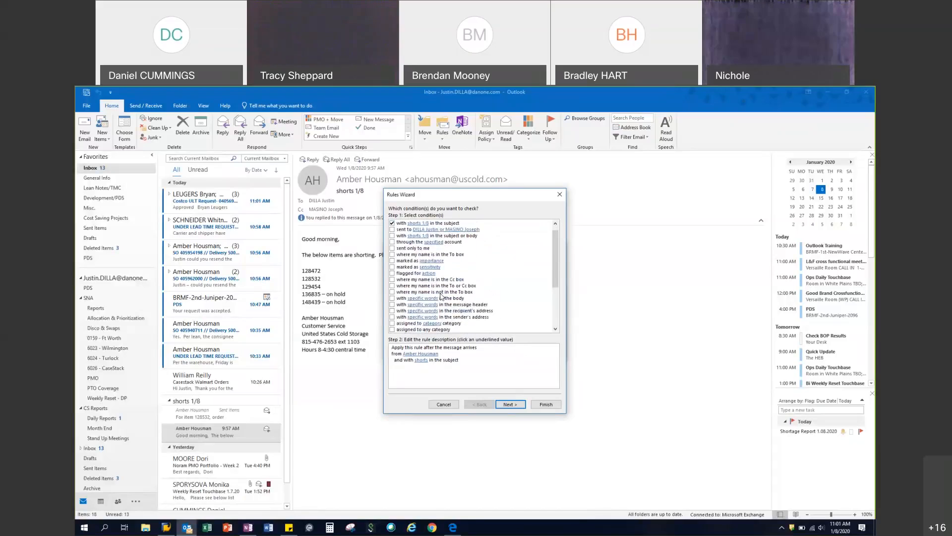
scroll(441, 296, "up", 1)
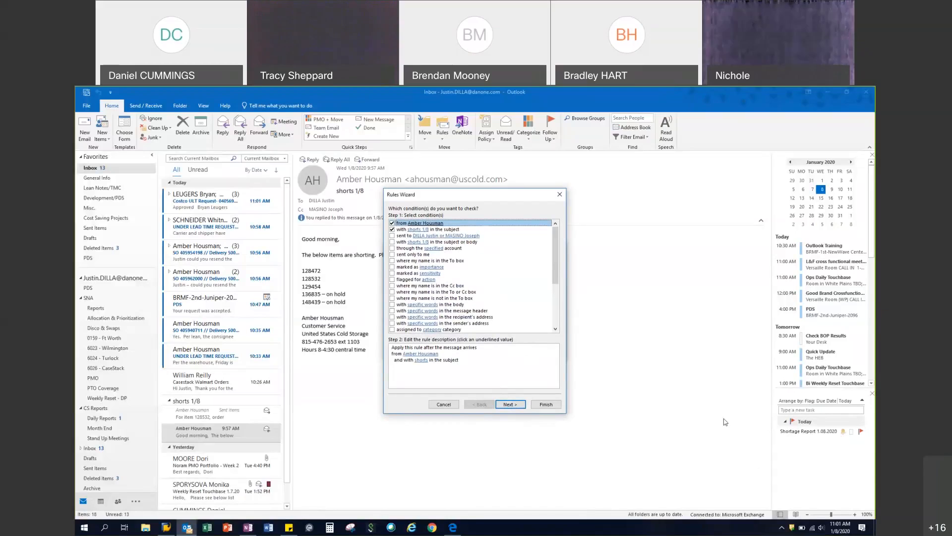
left_click(511, 404)
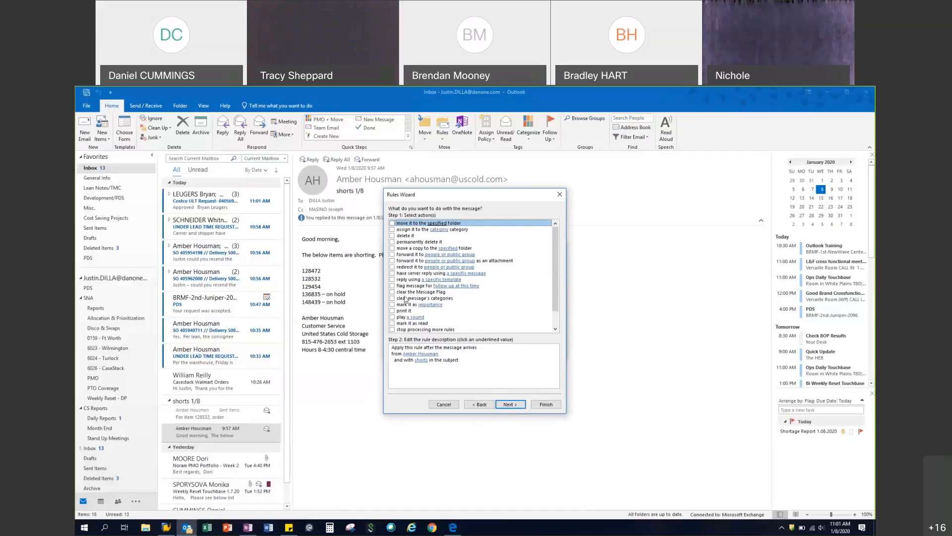
- Make the shorts rule flag matching messages for Follow up with the timing Today
left_click(392, 286)
left_click(453, 367)
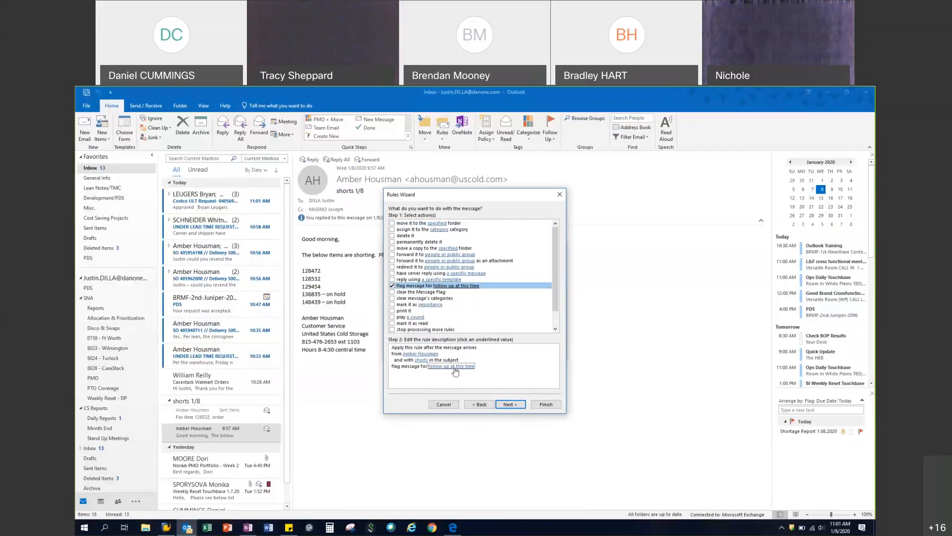
left_click(452, 367)
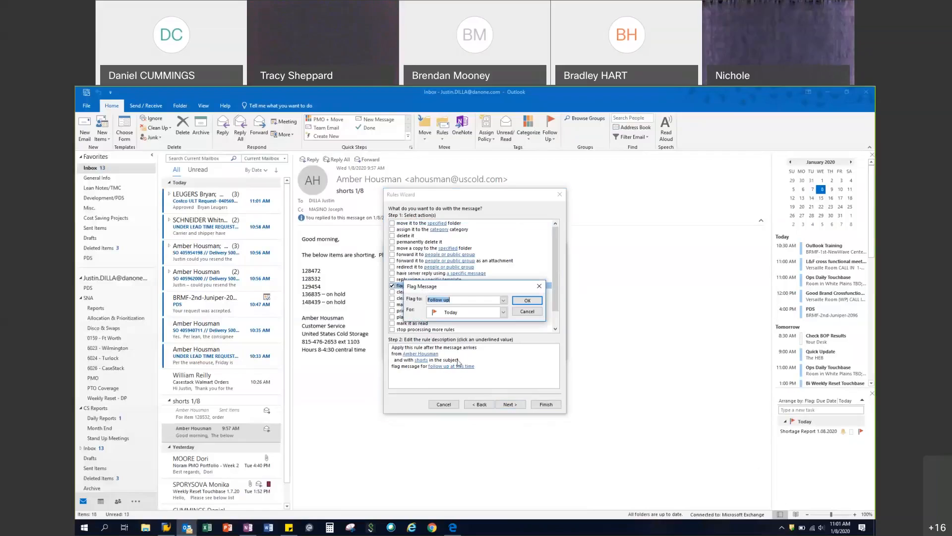
left_click(503, 302)
left_click(487, 307)
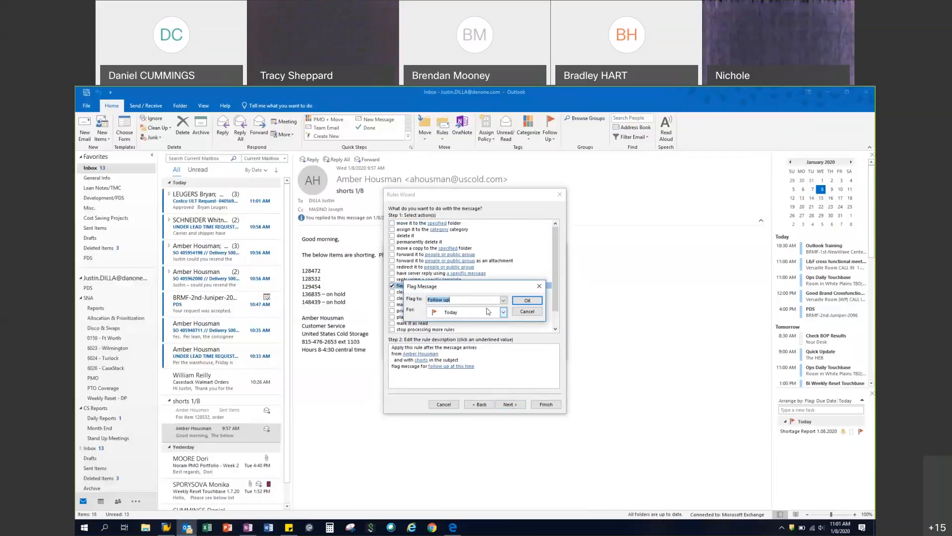
left_click(474, 317)
left_click(472, 324)
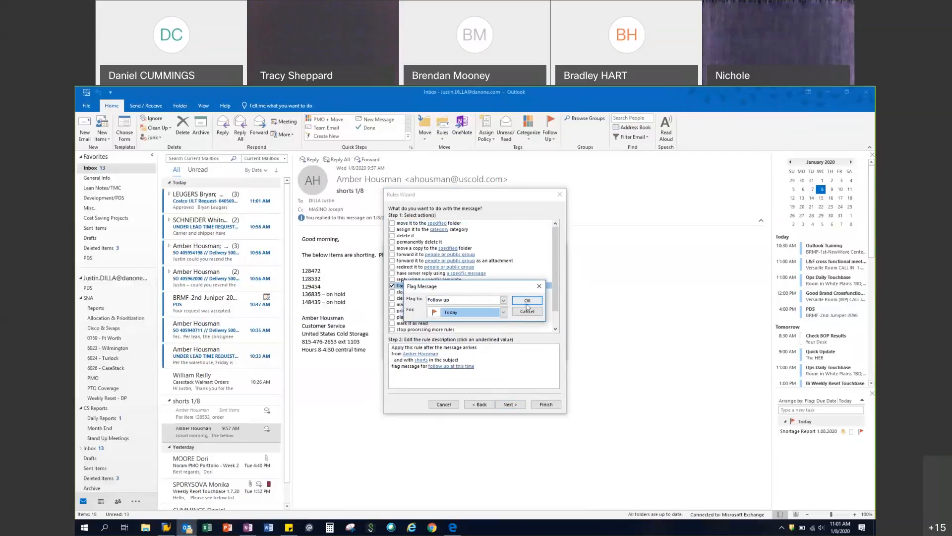
left_click(528, 302)
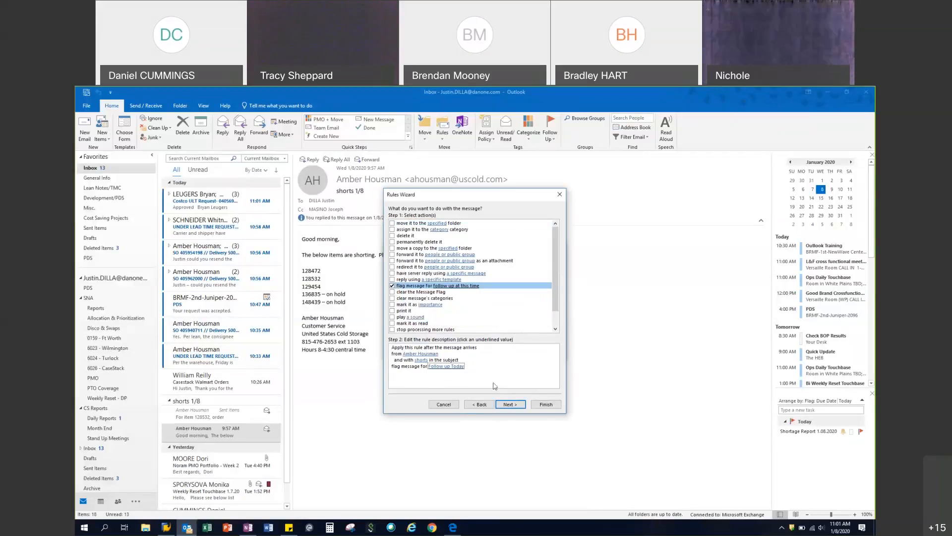
- Finish the shorts rule without any exceptions and acknowledge the notice
left_click(523, 405)
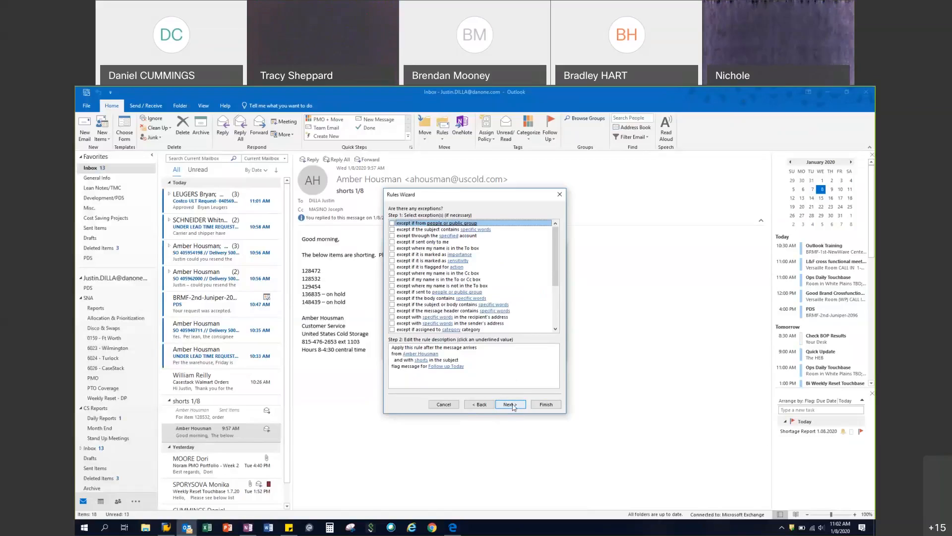
left_click(541, 408)
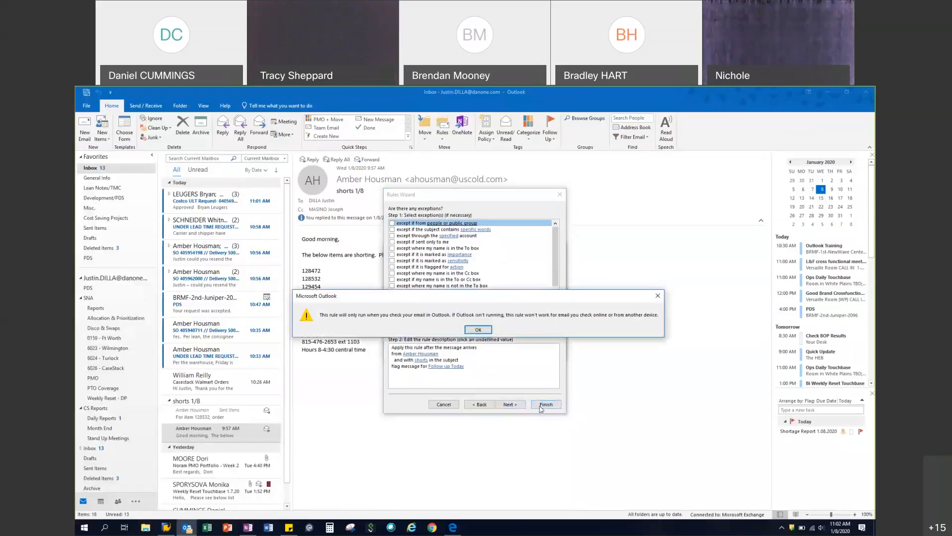
left_click(479, 330)
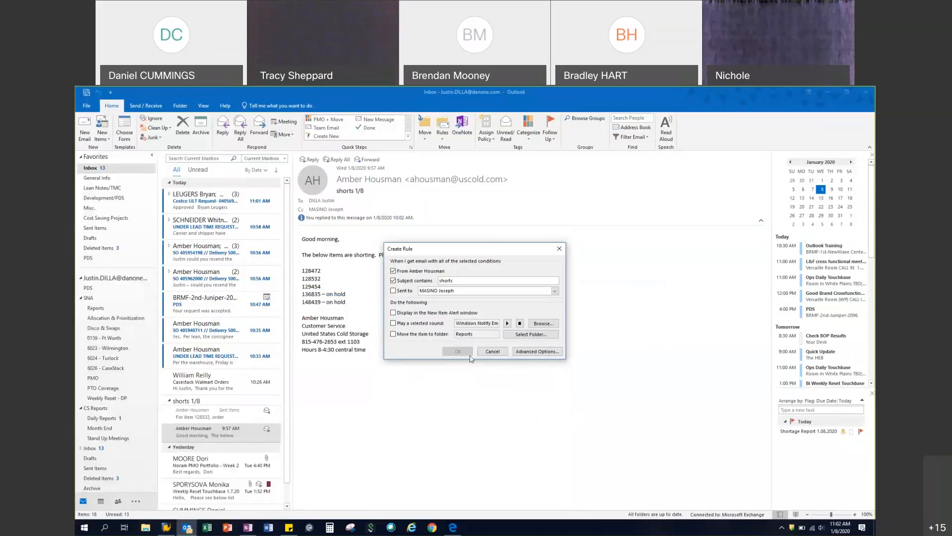
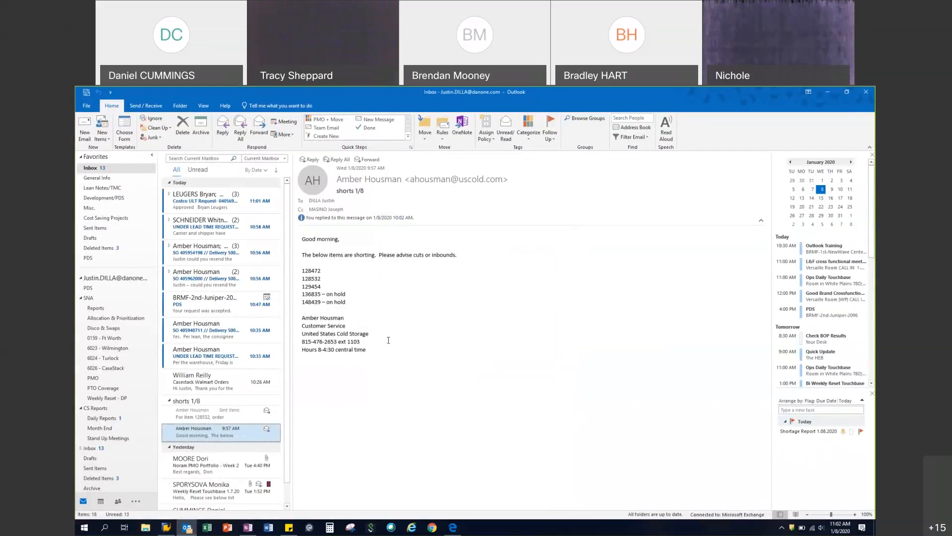
left_click(396, 315)
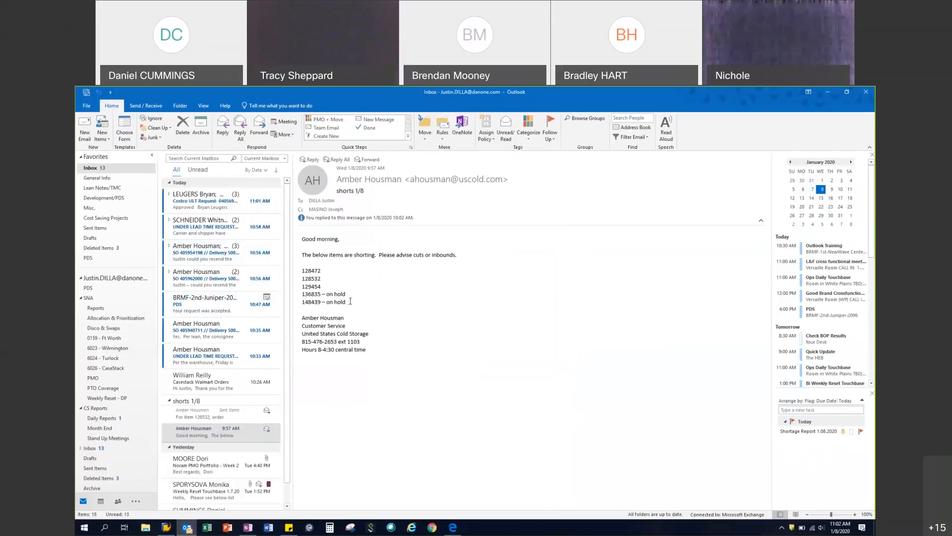
left_click_drag(346, 302, 304, 272)
left_click(346, 287)
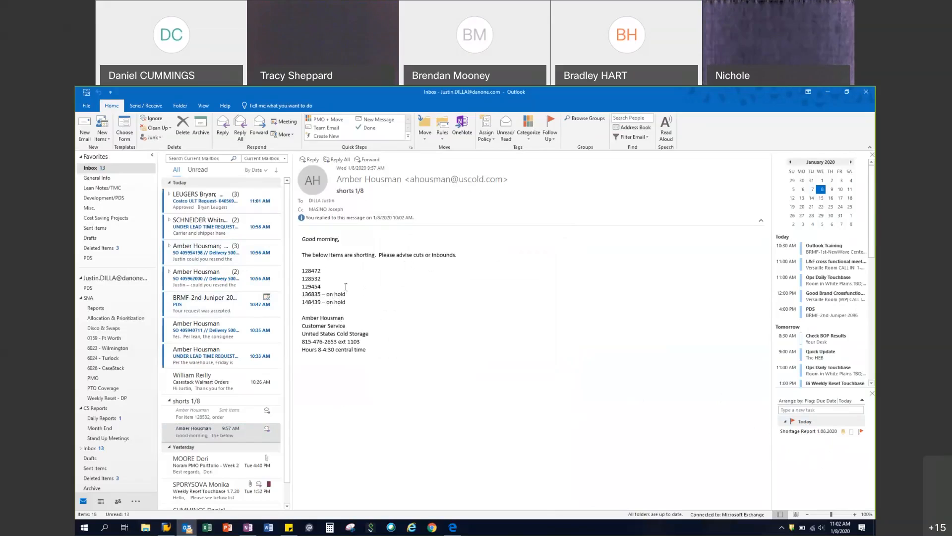
left_click_drag(347, 305, 302, 270)
left_click(354, 294)
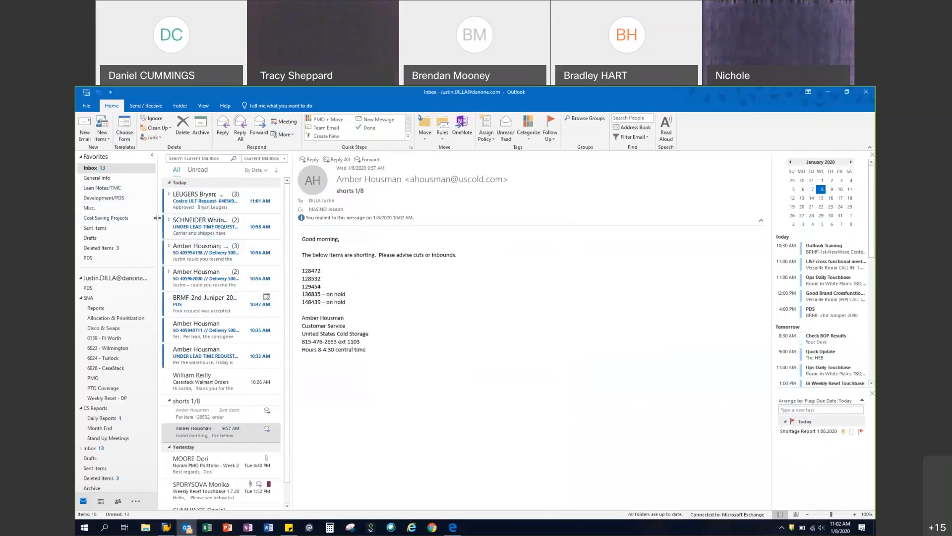
- Open the Under Lead Time Request - PDS Example template from User Templates in File System
left_click(124, 139)
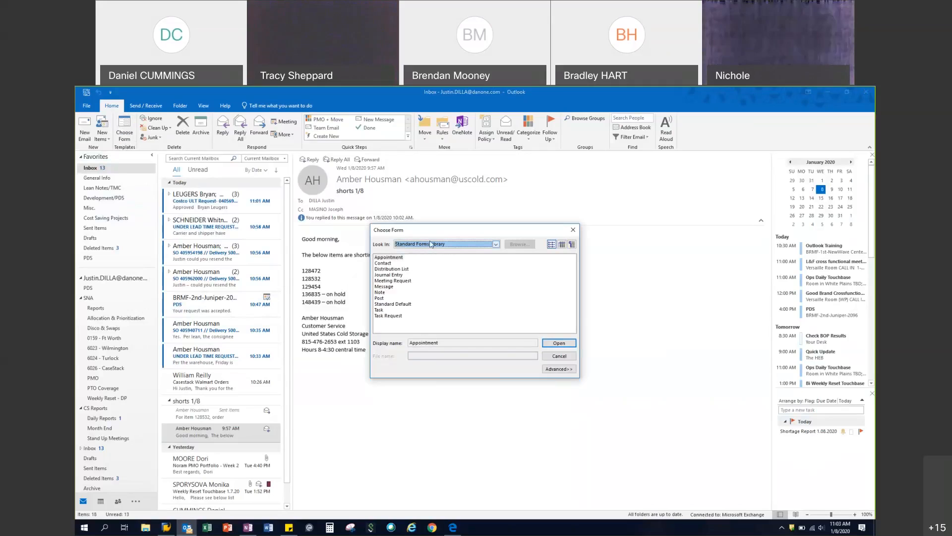
left_click(432, 248)
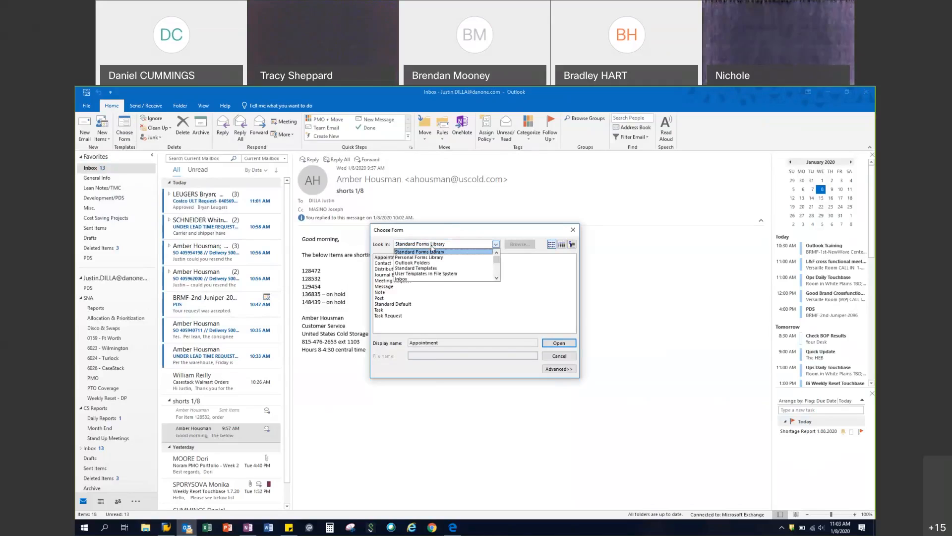
left_click(430, 274)
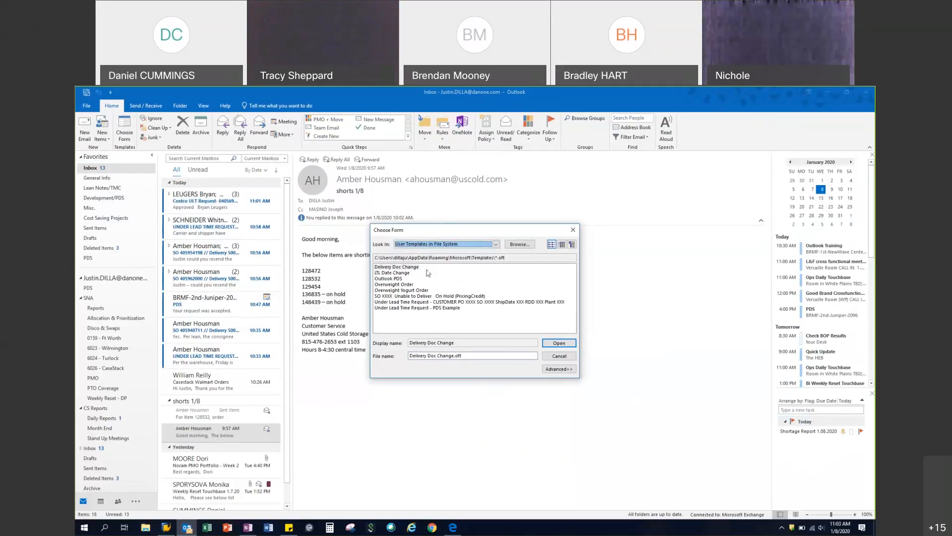
left_click(432, 309)
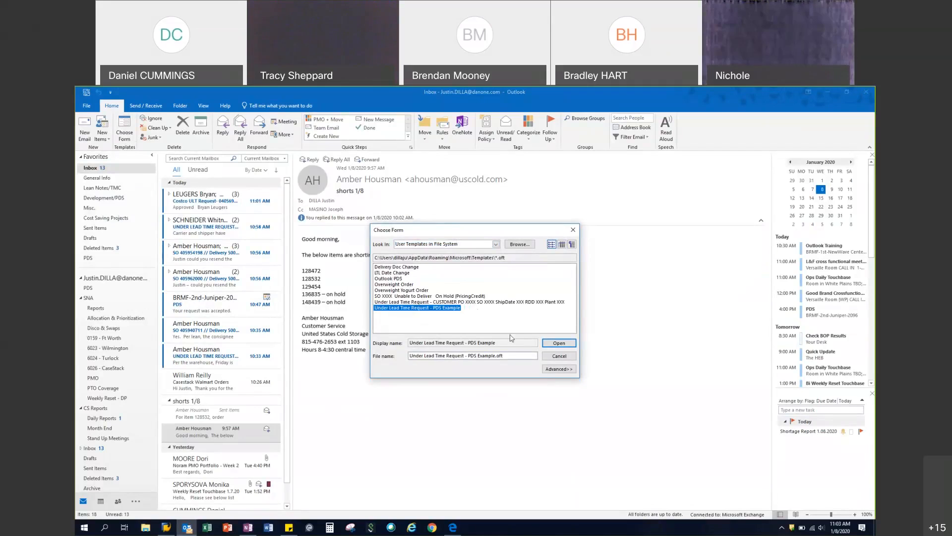
left_click(566, 343)
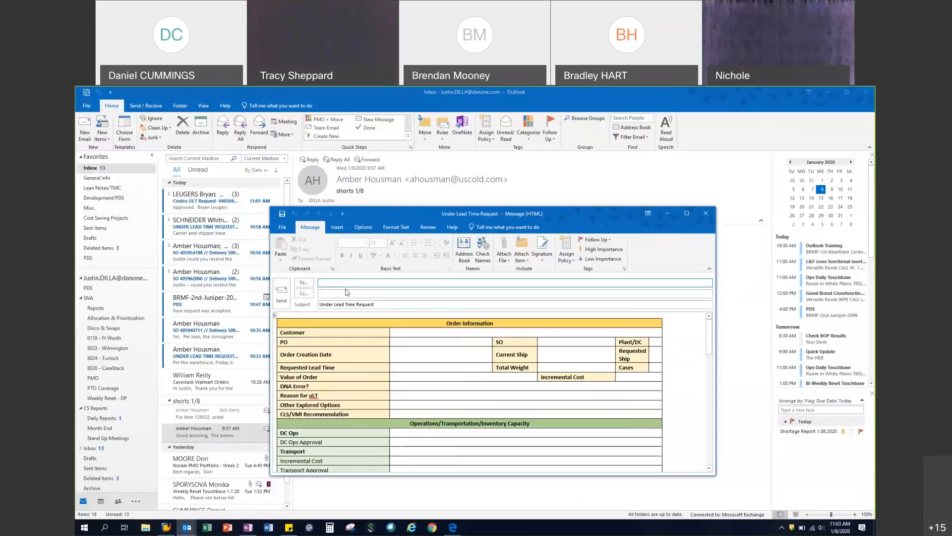
- Locate the Choose Form command among the additional new item types and view its customization options
left_click(109, 142)
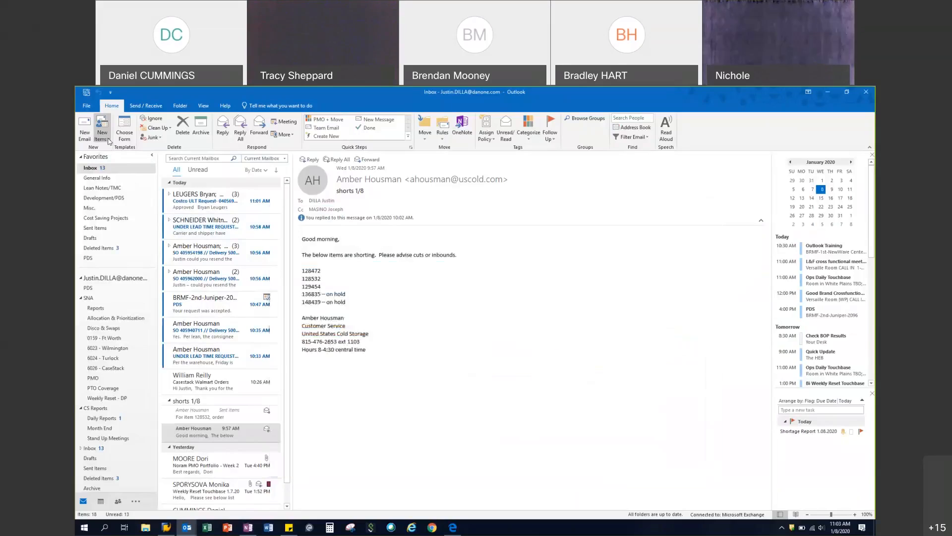
left_click(107, 139)
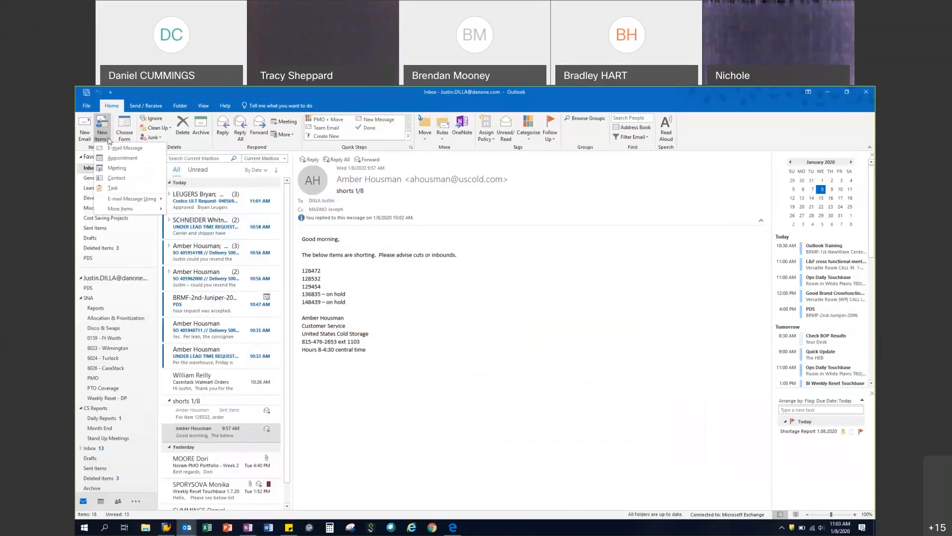
mouse_move(103, 212)
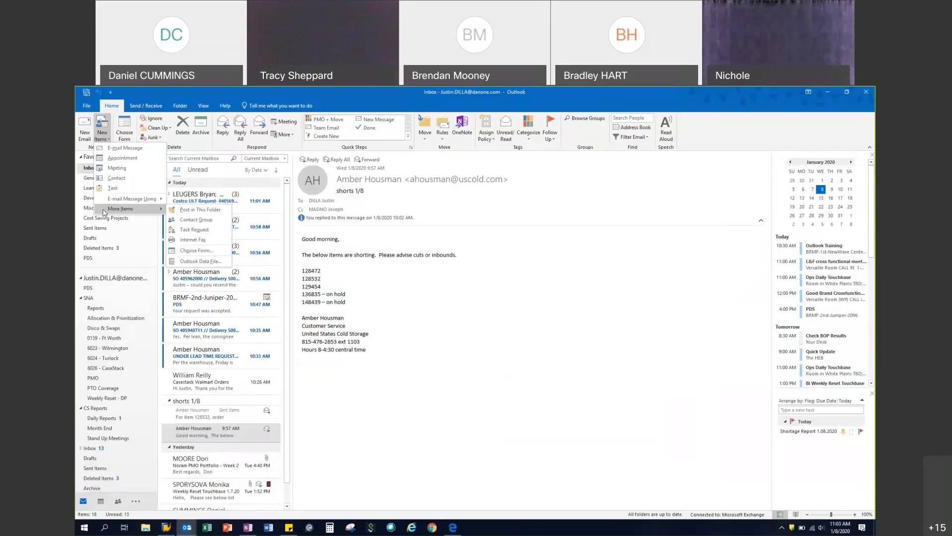
right_click(191, 252)
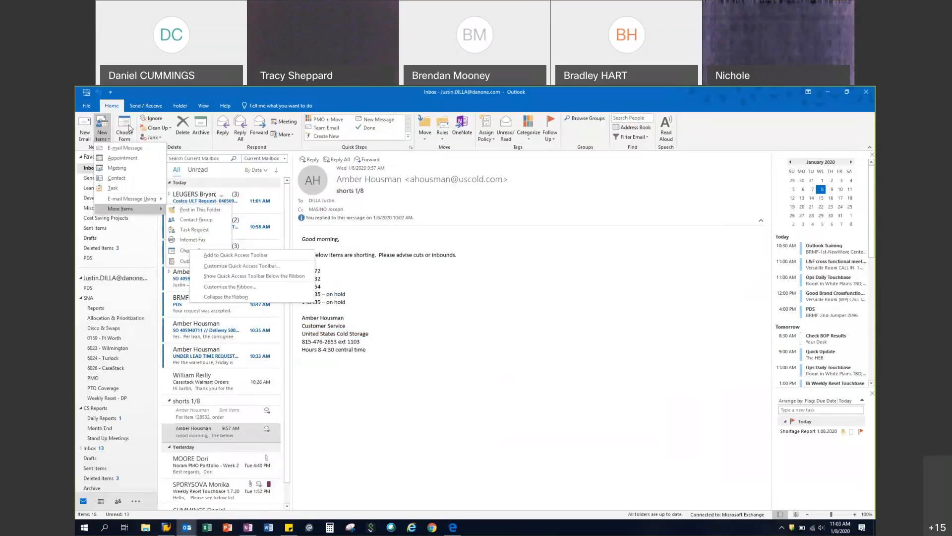
left_click(145, 91)
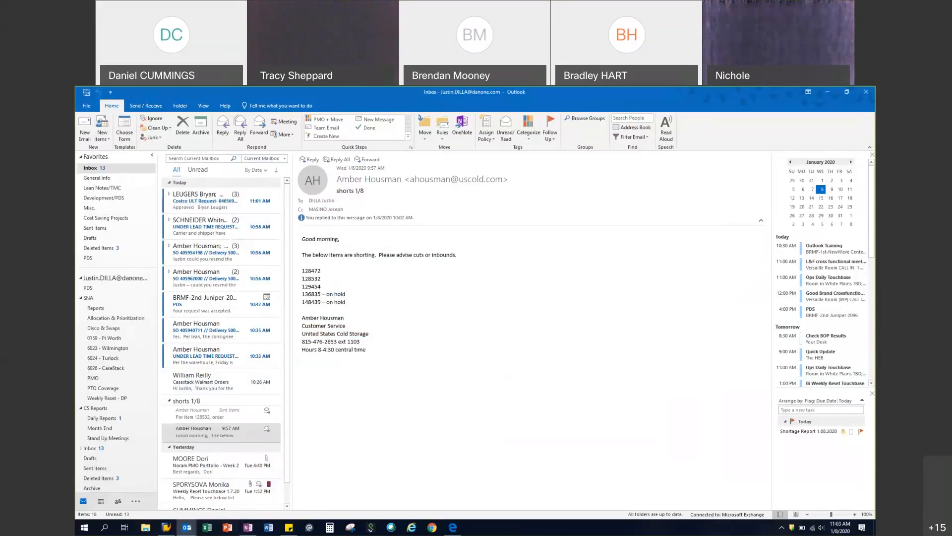
- Return to the Under Lead Time Request message, reposition its window and review the order information and approval table
left_click(256, 488)
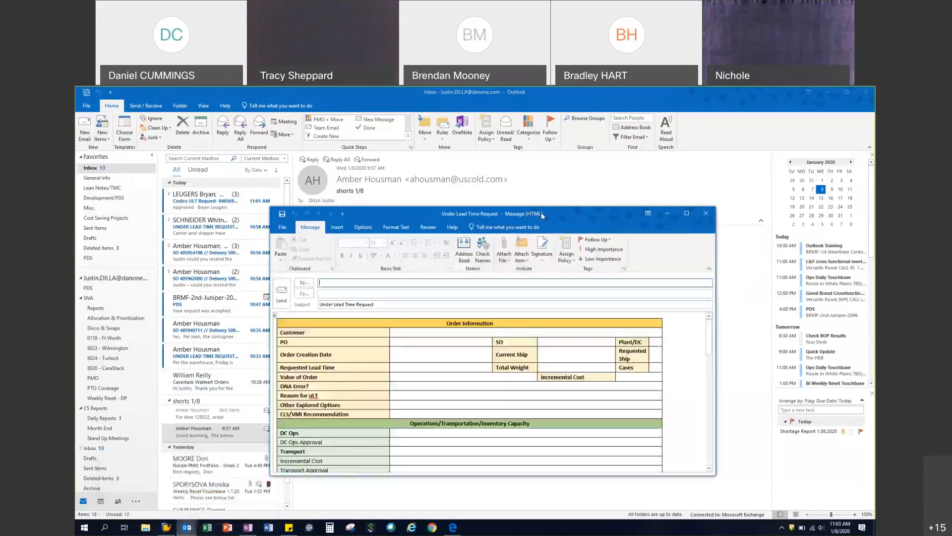
left_click_drag(562, 216, 551, 185)
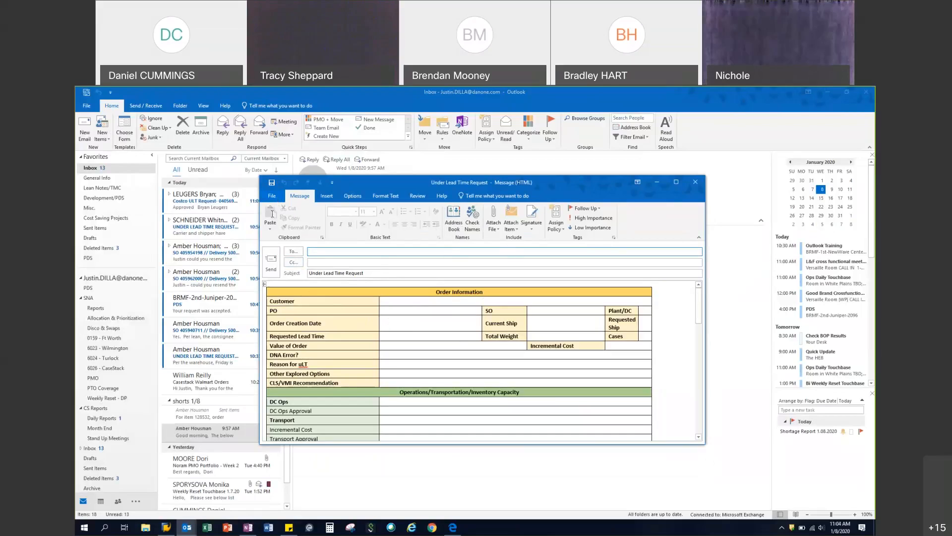
scroll(464, 320, "down", 5)
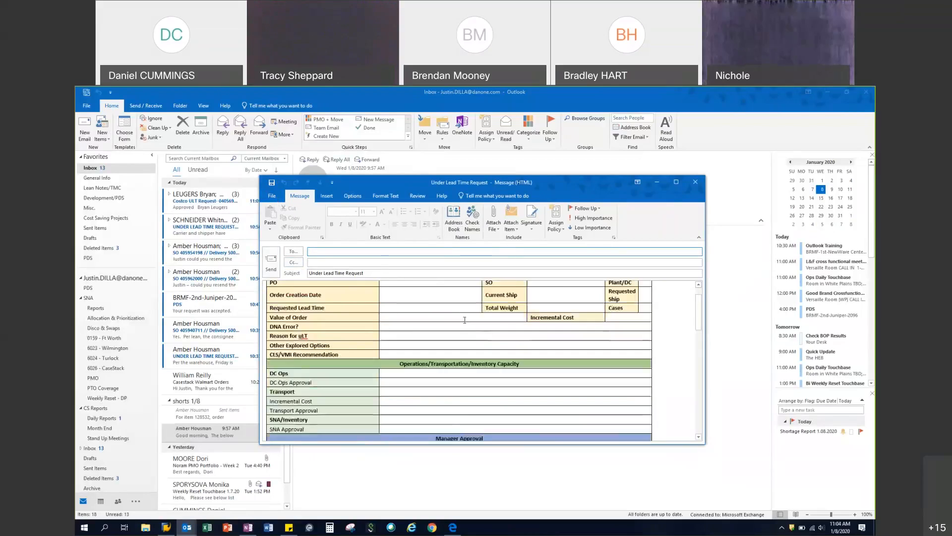
scroll(351, 282, "up", 5)
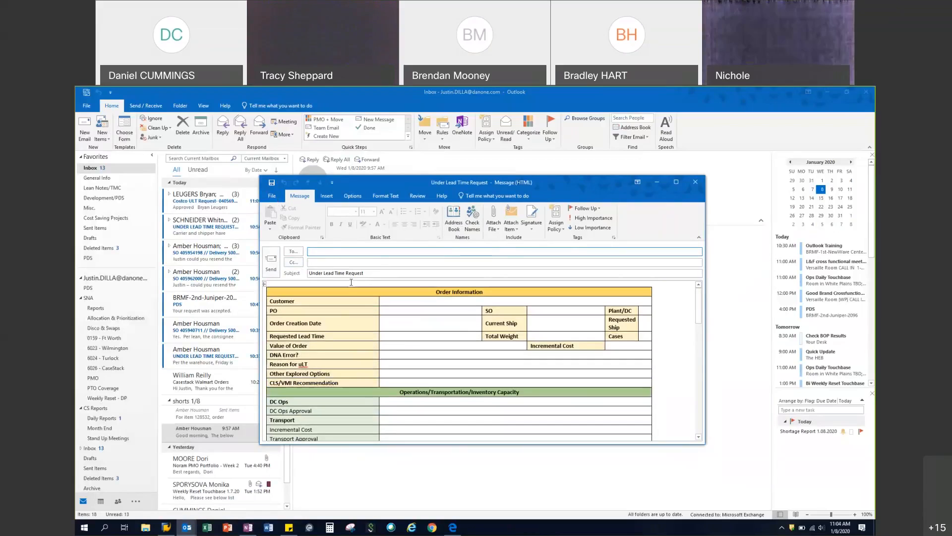
- Start saving the Under Lead Time Request message as a file, with Outlook Template as the file type
left_click(272, 196)
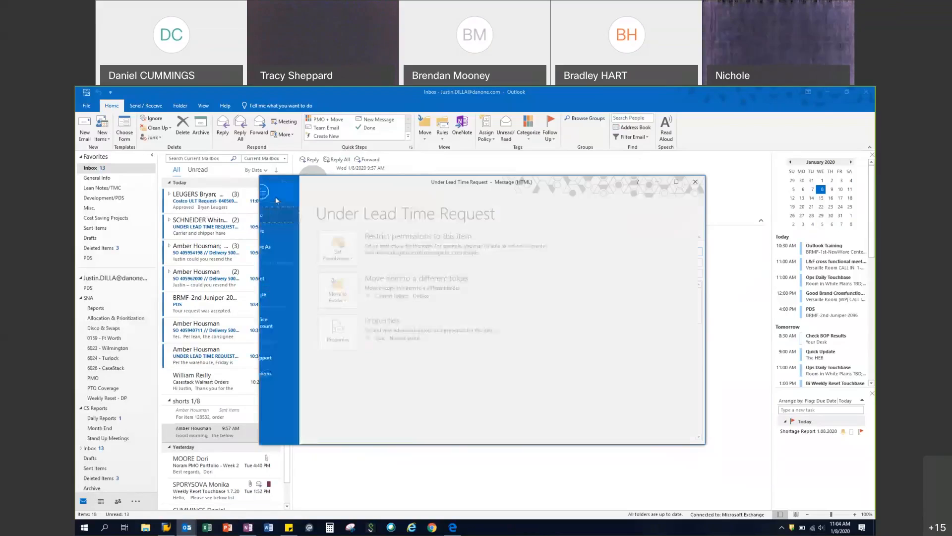
left_click(273, 247)
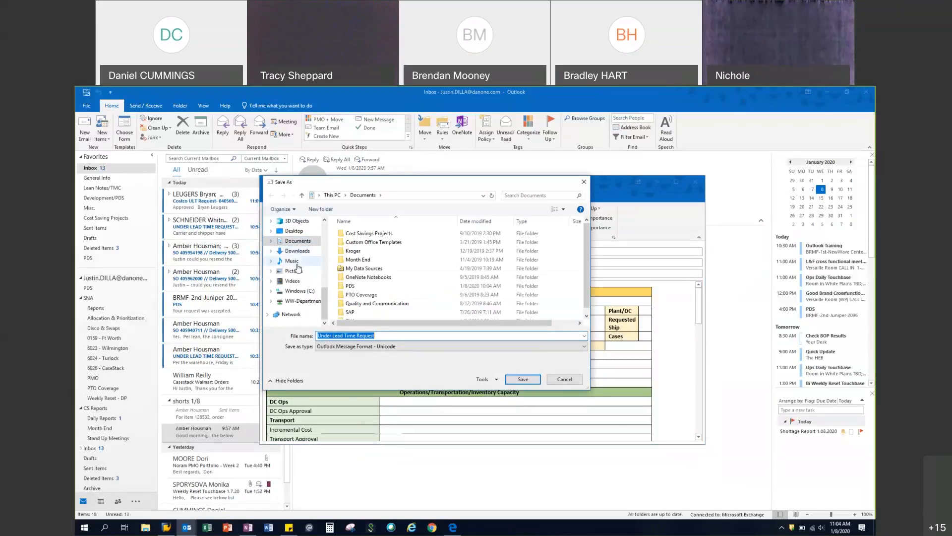
left_click(297, 294)
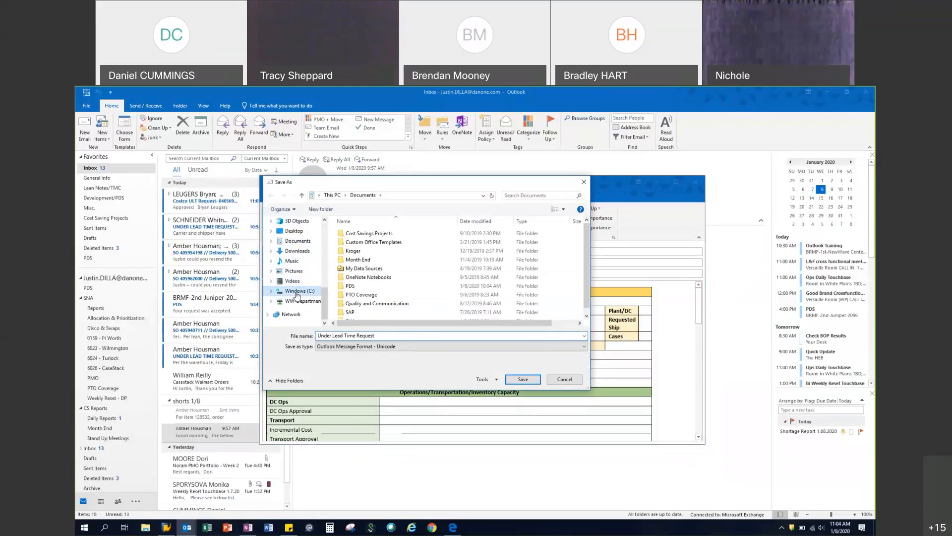
left_click(370, 348)
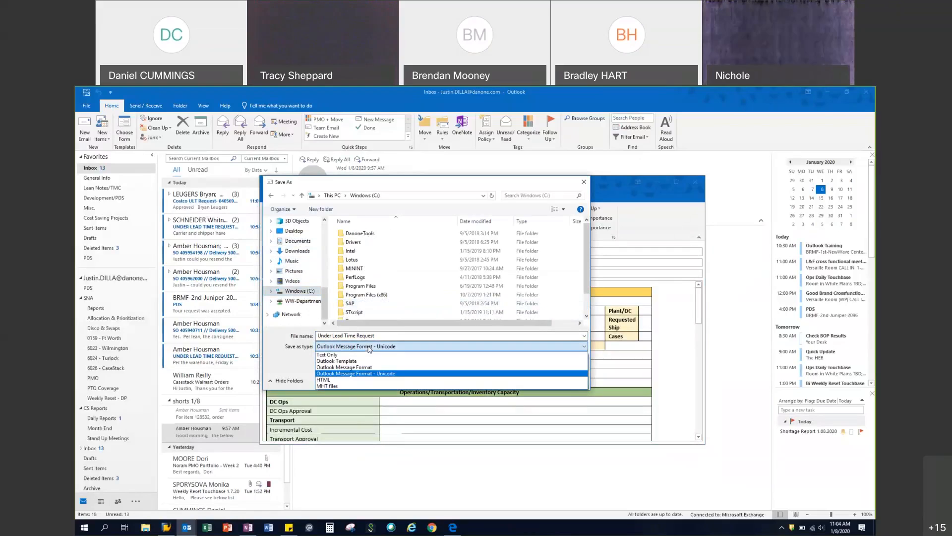
left_click(373, 361)
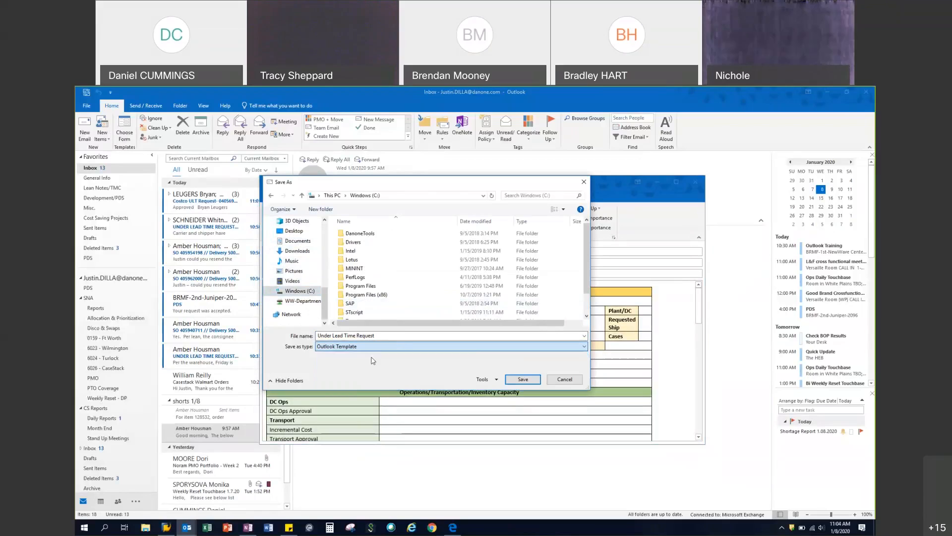
- Save the template in the Templates folder as Under Lead Time Request - PDS Example1 and close the message without saving changes
left_click(393, 335)
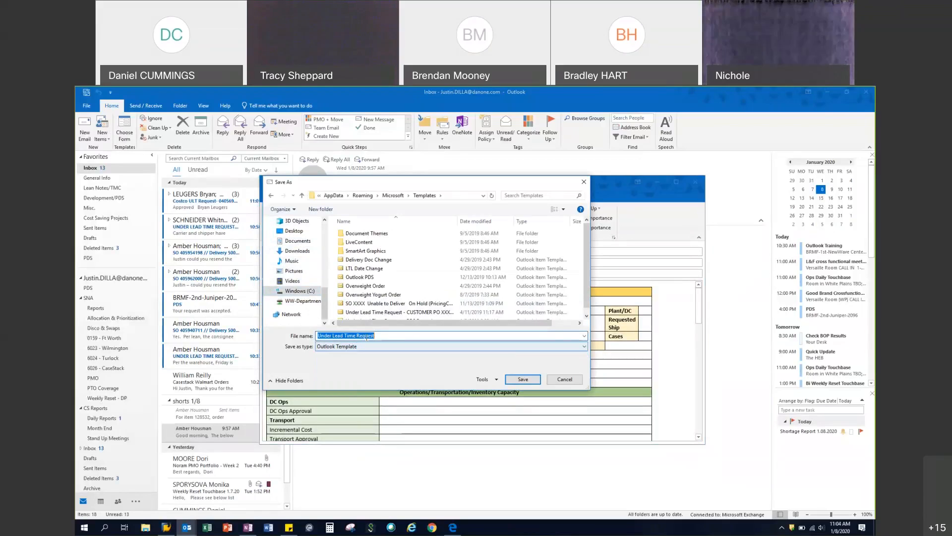
left_click(366, 337)
scroll(402, 317, "down", 1)
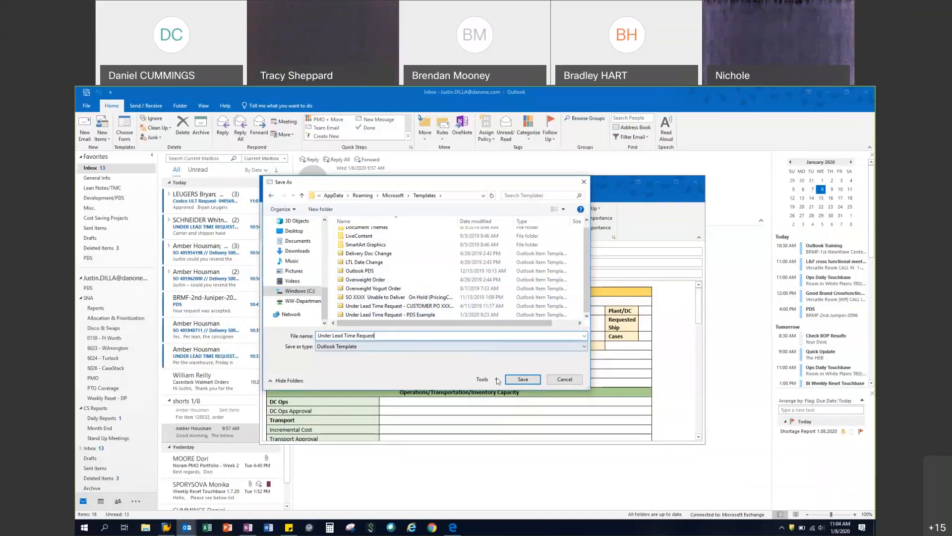
left_click(427, 315)
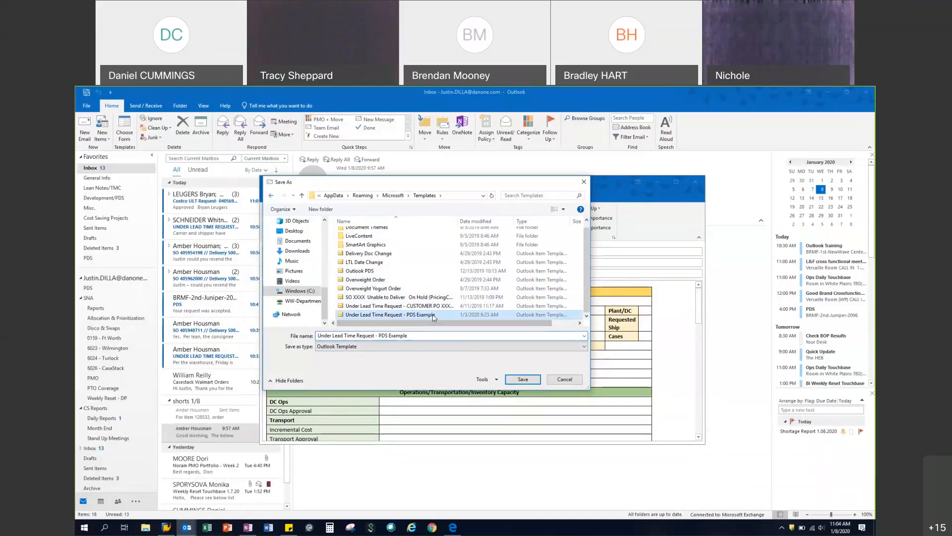
left_click(478, 335)
key("Return")
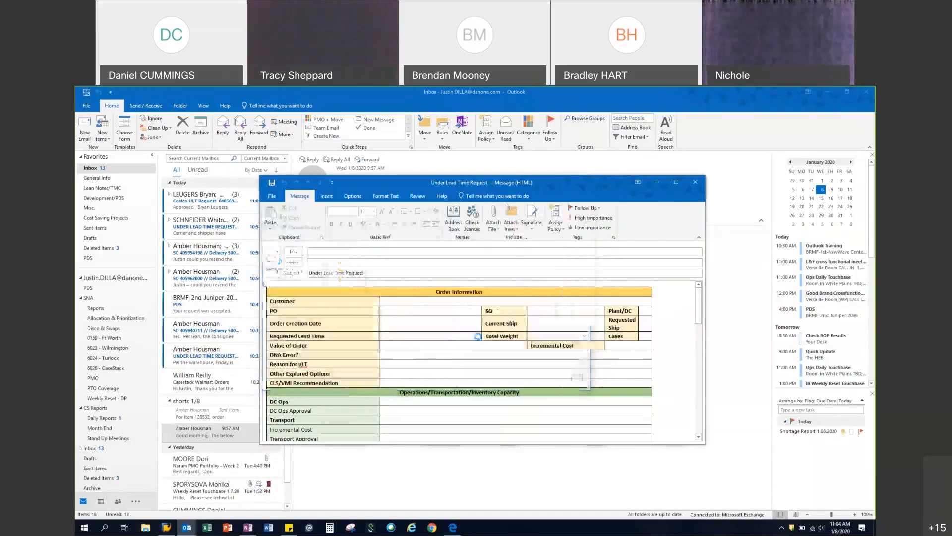
left_click(694, 185)
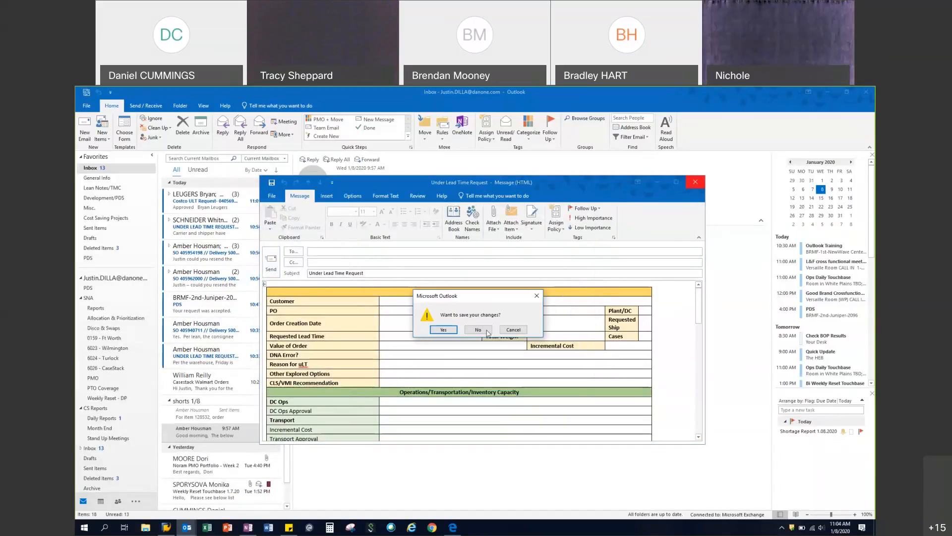
left_click(491, 333)
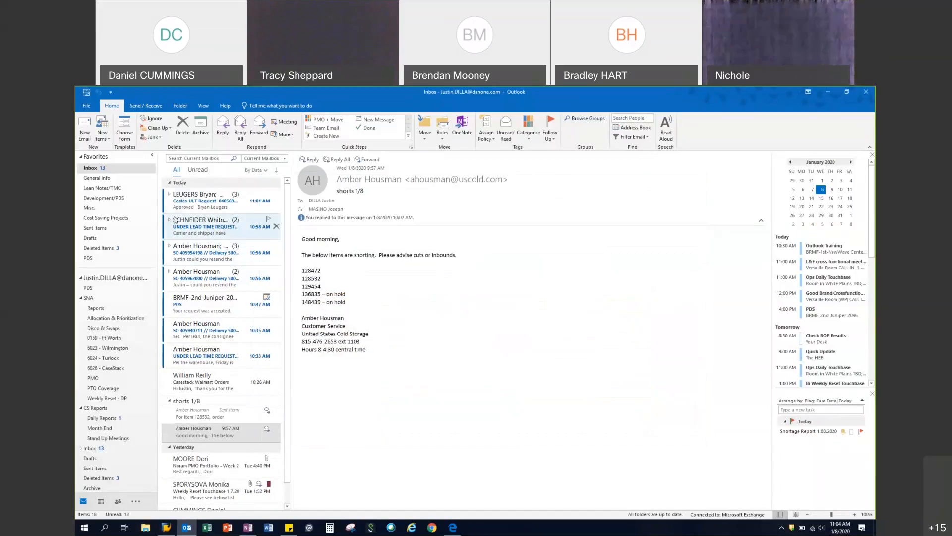
- Open the Under Lead Time Request - PDS Example1 form from User Templates in File System, check it and close it
left_click(125, 136)
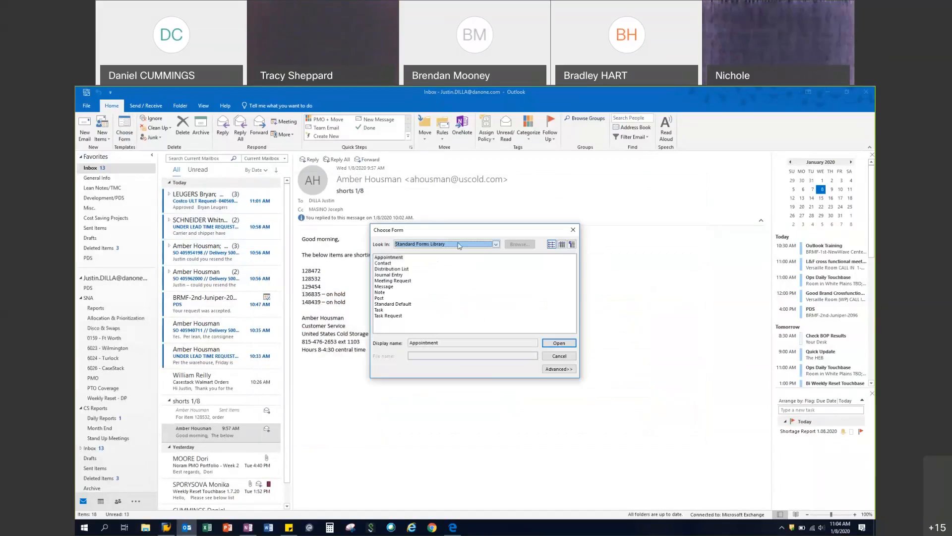
left_click(460, 246)
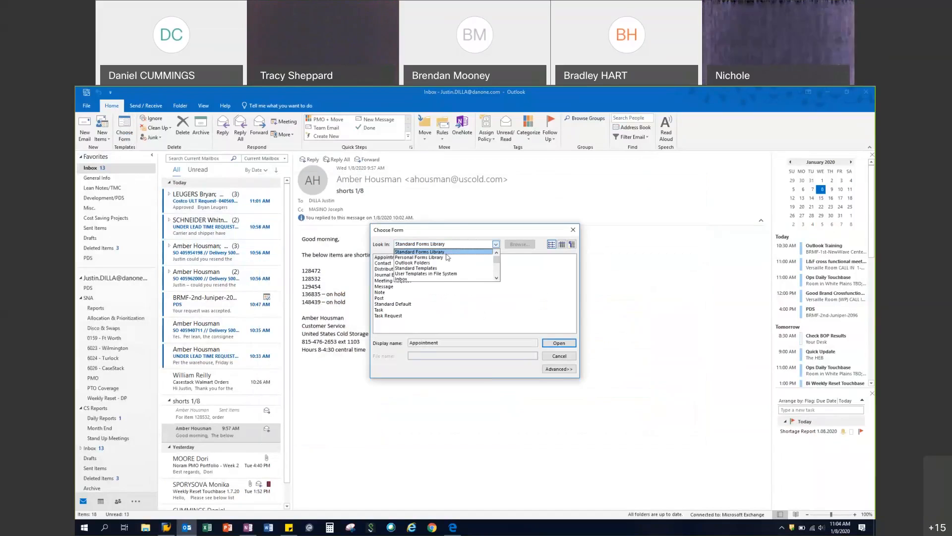
left_click(444, 274)
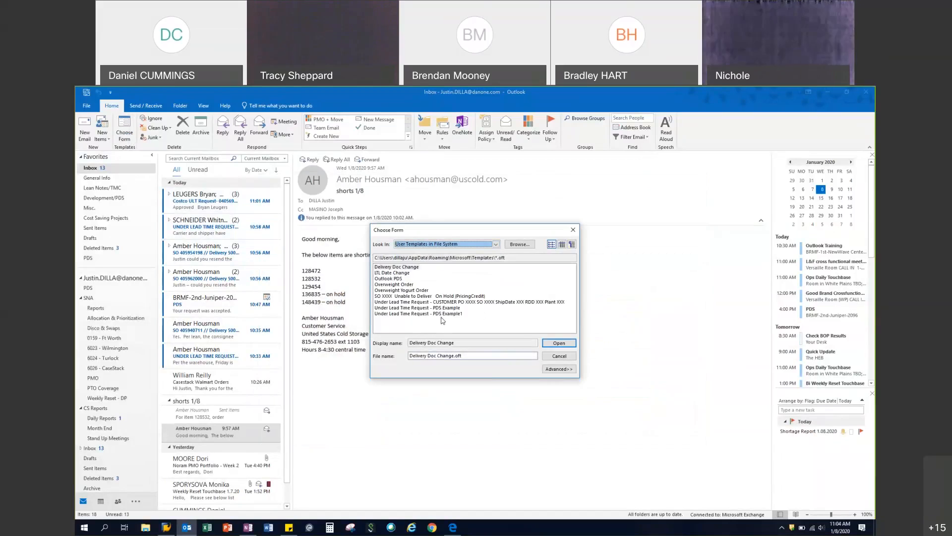
left_click(443, 314)
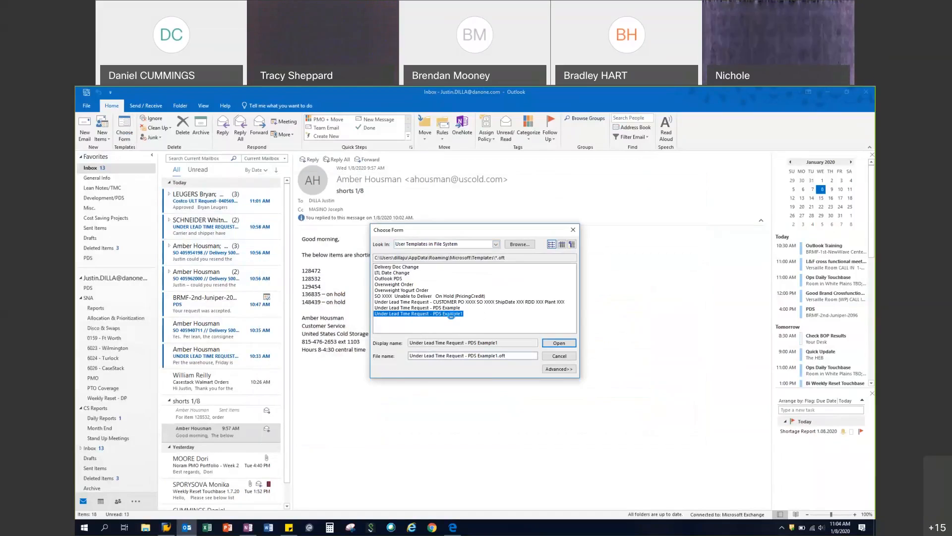
double_click(452, 314)
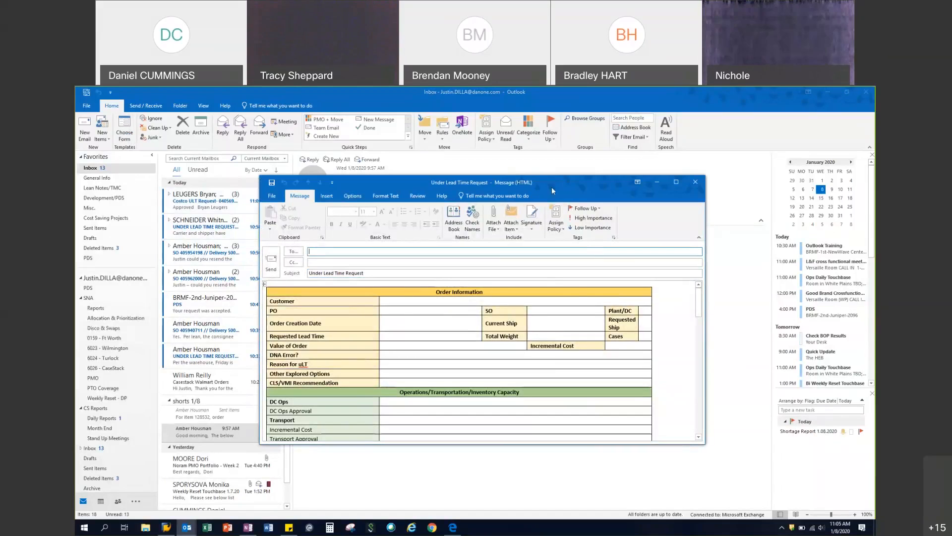
left_click_drag(552, 186, 525, 196)
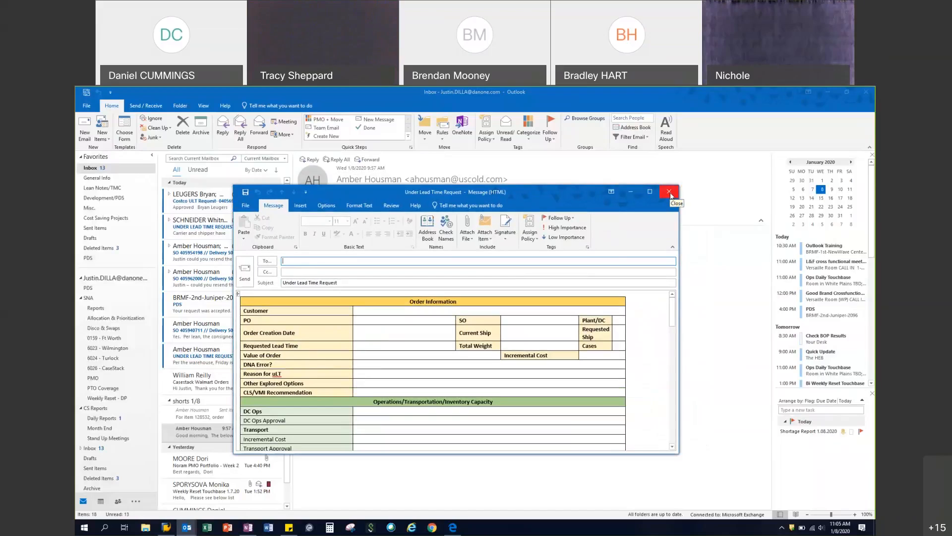
left_click(670, 196)
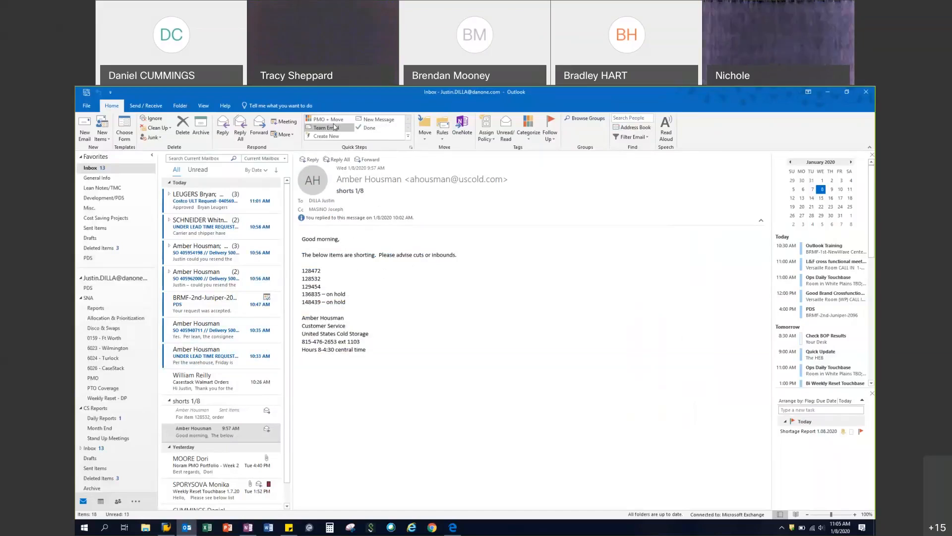
- Start a new quick step of the New E-mail To type and name it Team Email
left_click(411, 148)
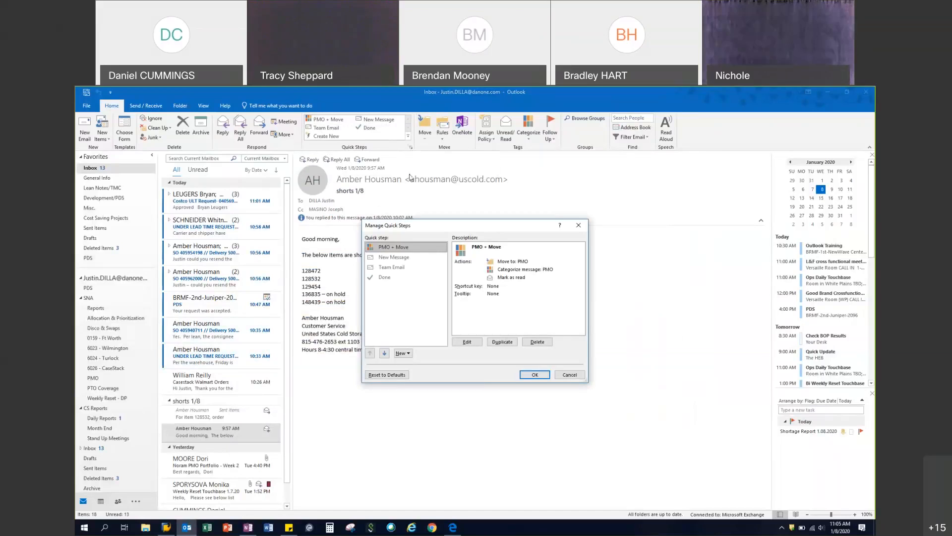
left_click(570, 375)
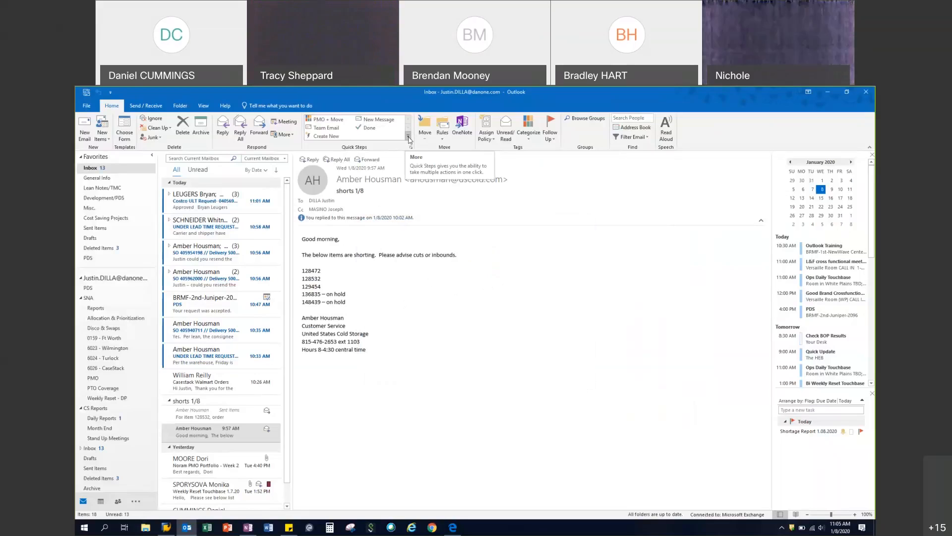
left_click(410, 138)
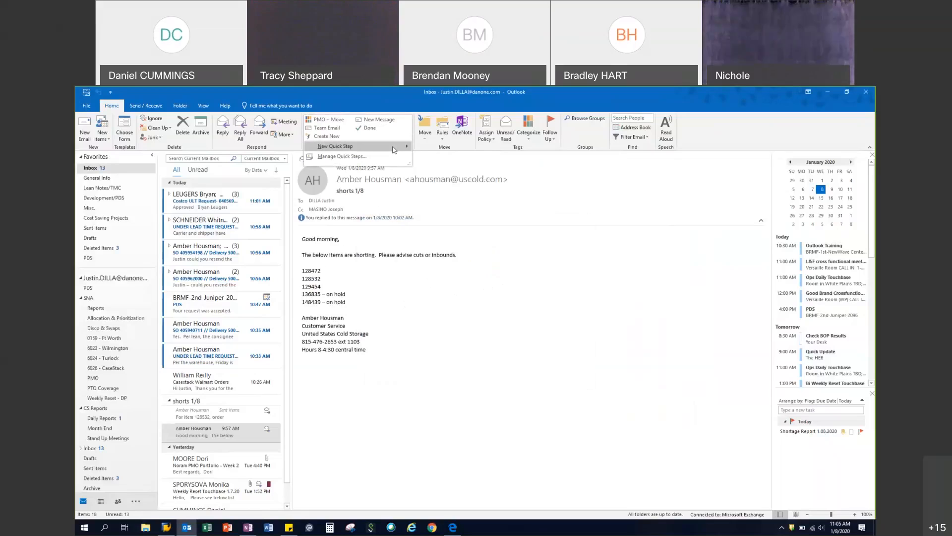
mouse_move(393, 149)
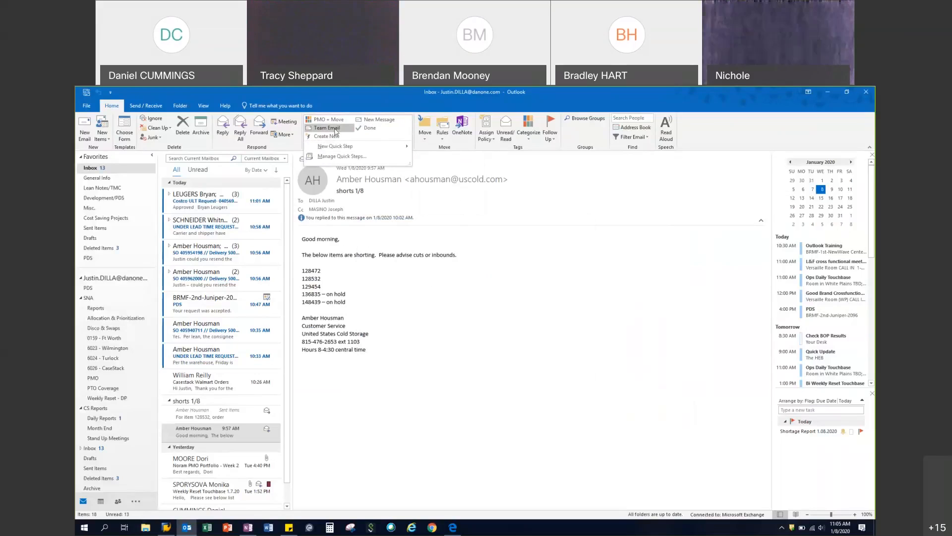
mouse_move(360, 147)
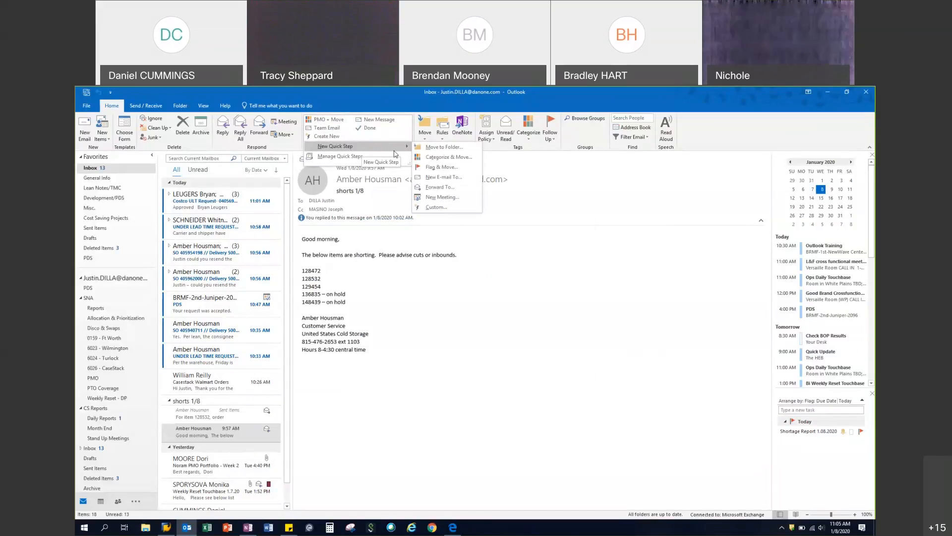
left_click(444, 182)
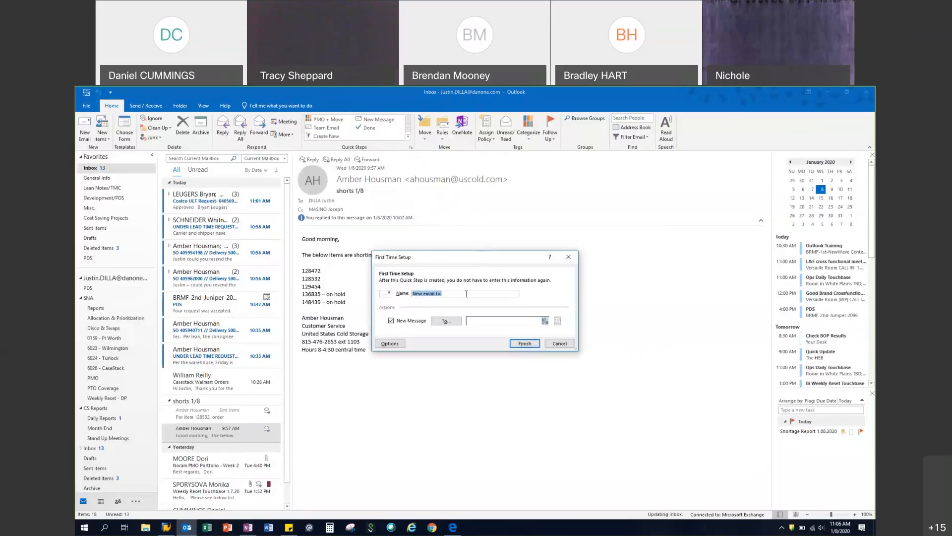
key("BackSpace")
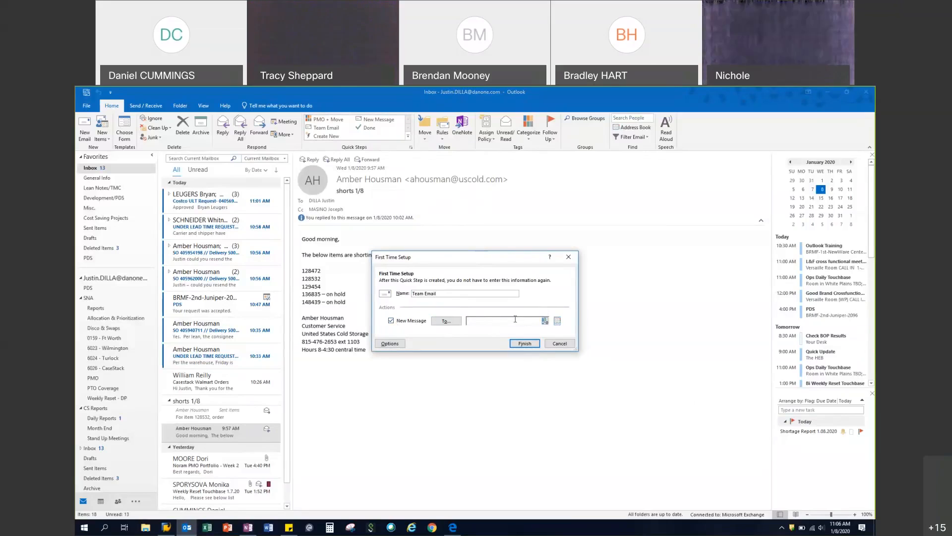
- Add two colleagues from the Global Address List as the quick step's recipients and finish creating it
left_click(557, 321)
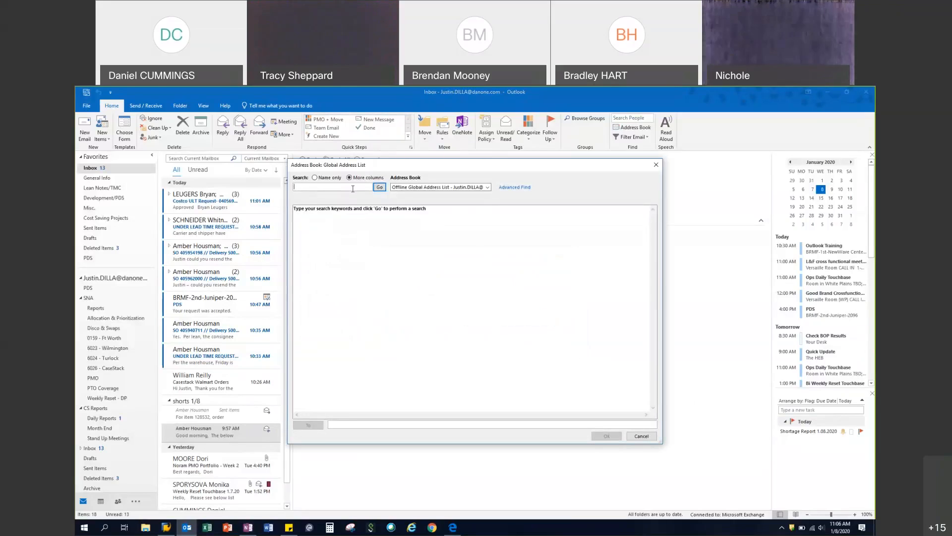
type("penning")
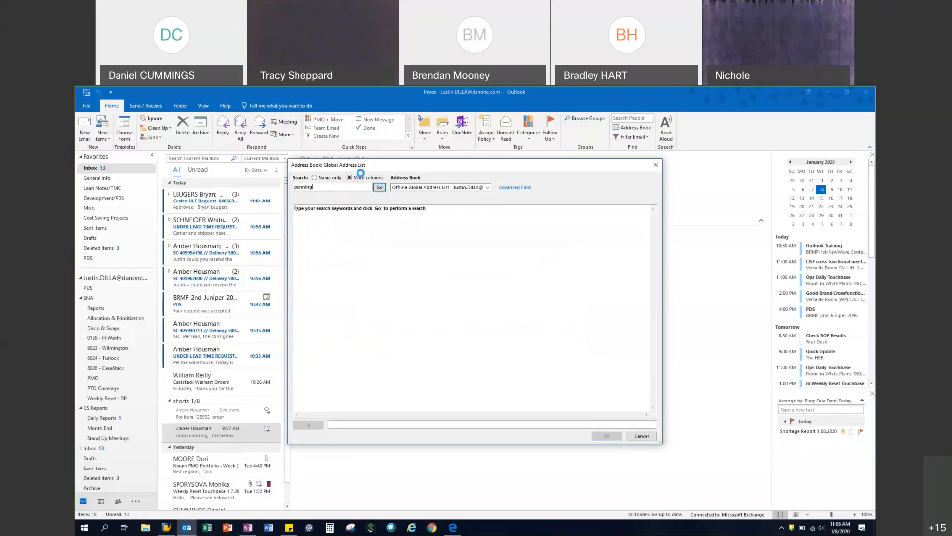
key("Return")
key("Return")
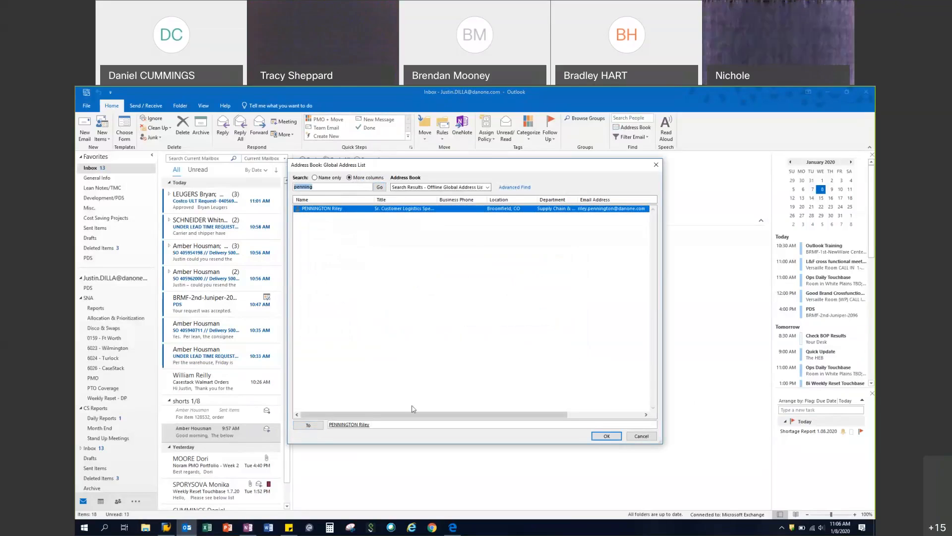
type("dummings")
key("Return")
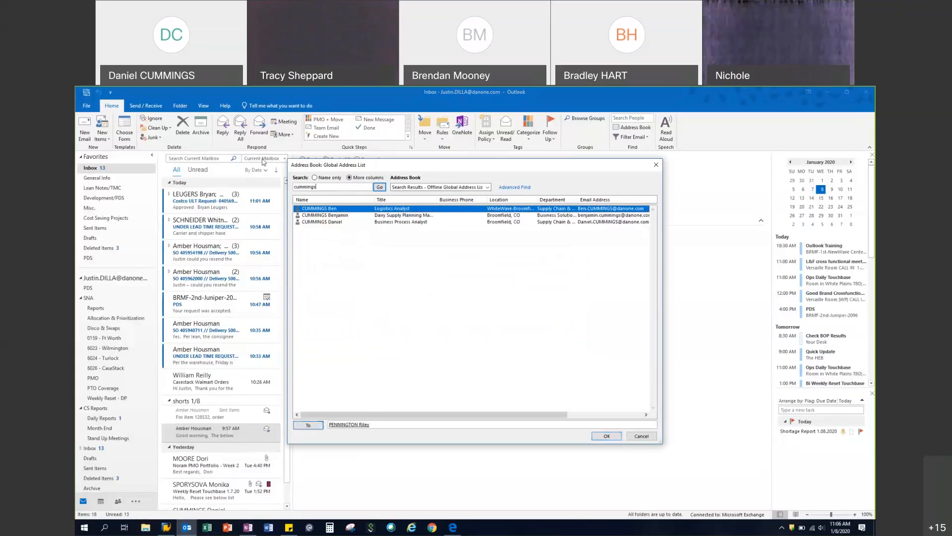
double_click(364, 221)
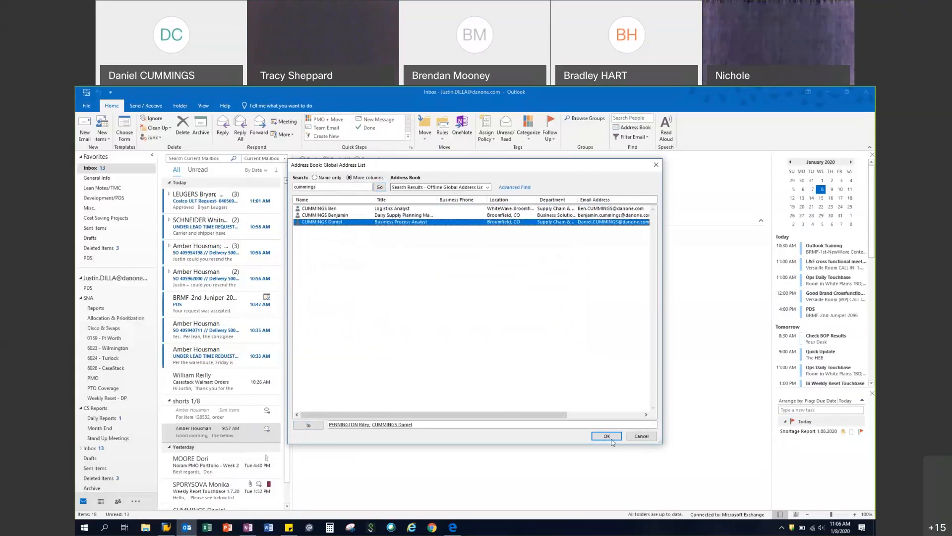
left_click(607, 436)
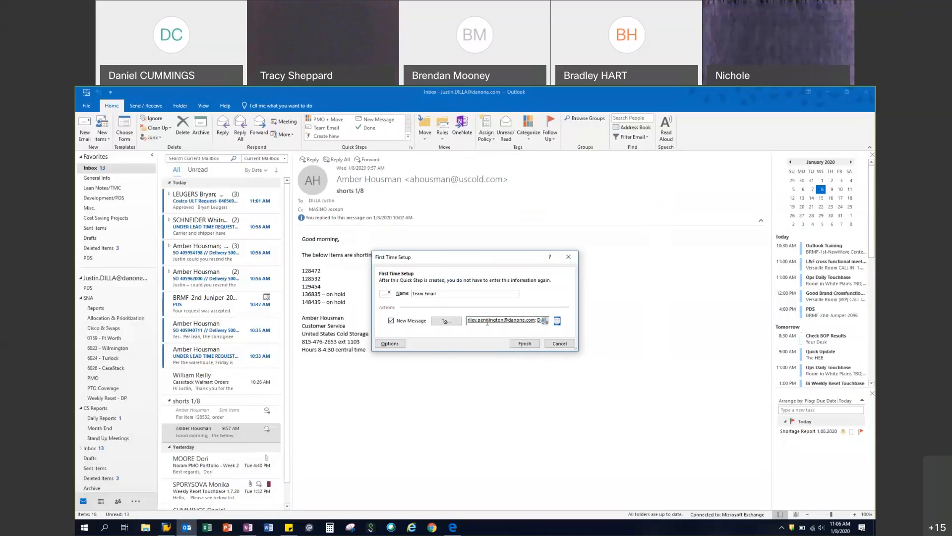
left_click(525, 344)
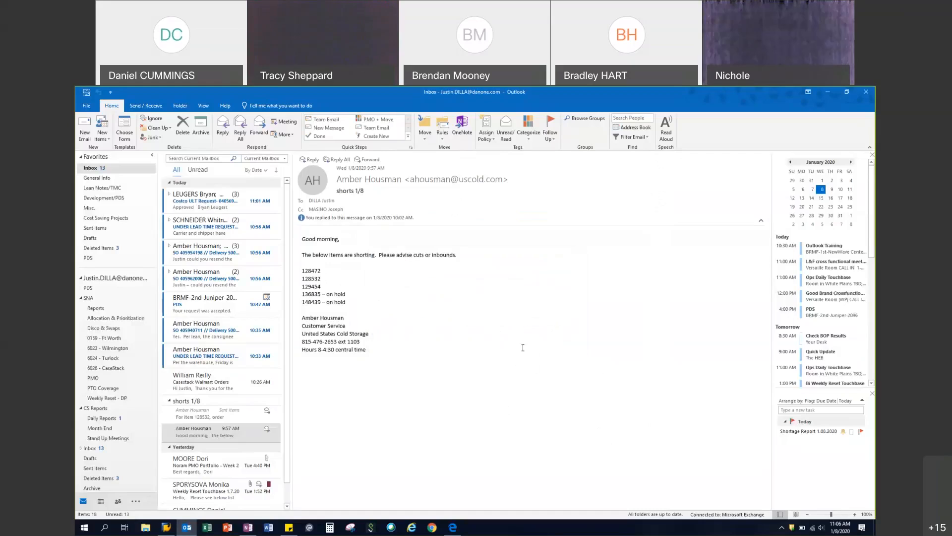
- Open a message pre-addressed to the team with the Team Email quick step and close it unsent
left_click(376, 129)
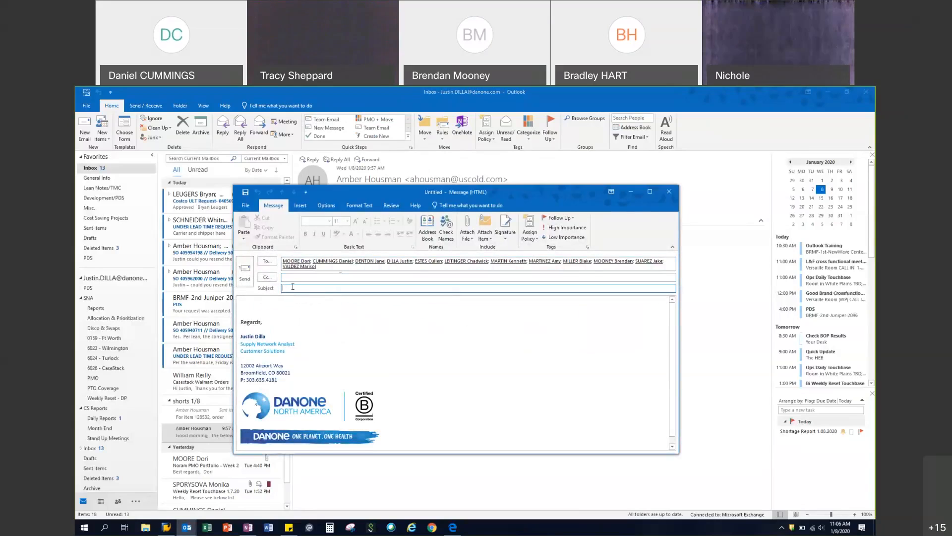
left_click(280, 316)
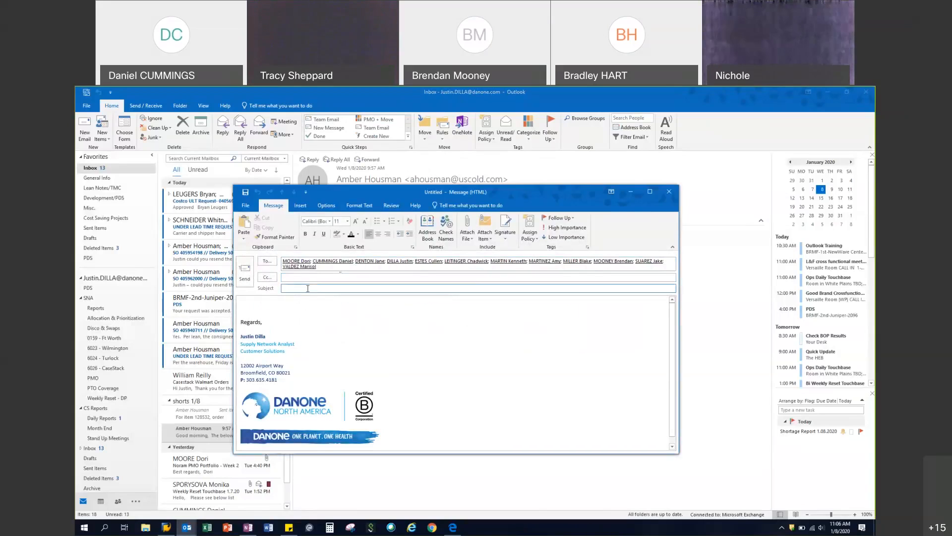
left_click(667, 192)
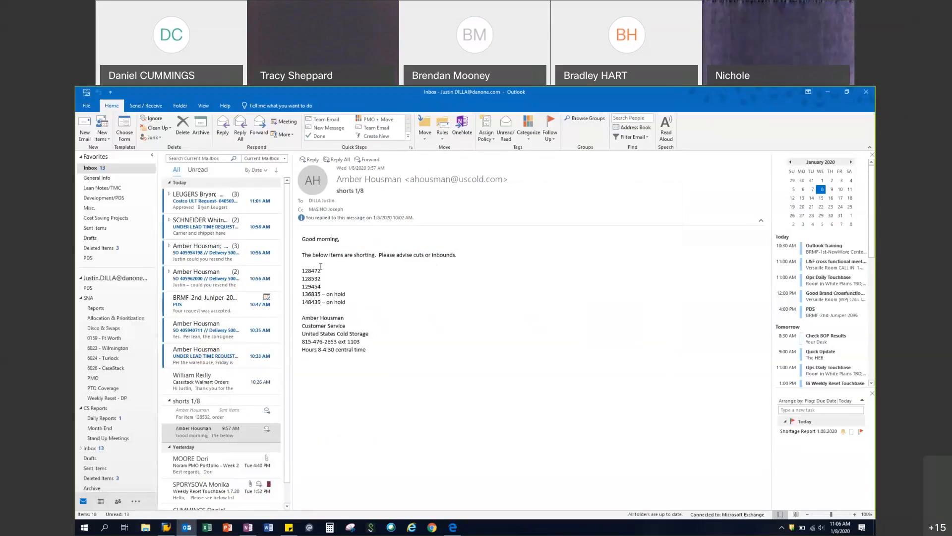
- Select the Noram PMO Portfolio - Week 2 message in the inbox and start a new quick step of the Categorize & Move type
scroll(221, 426, "down", 1)
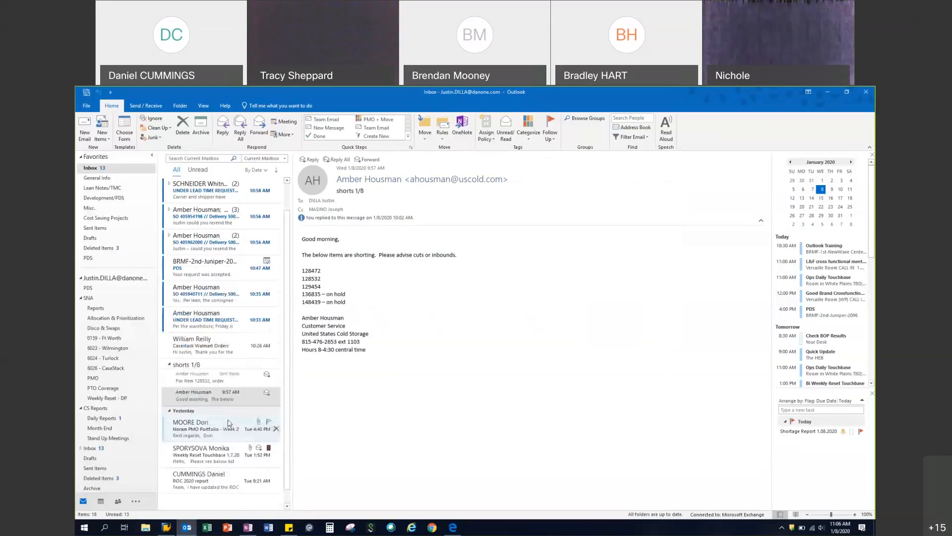
left_click(221, 429)
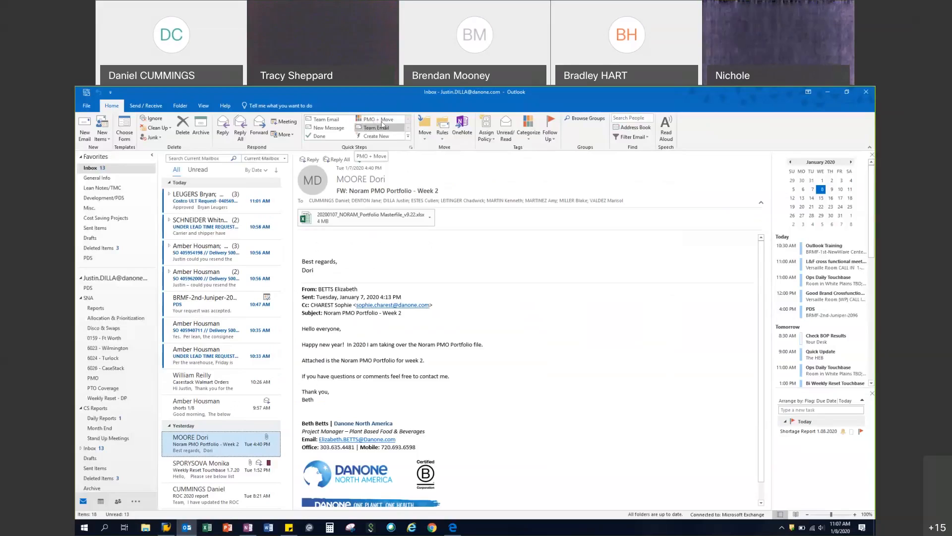
left_click(409, 138)
mouse_move(397, 149)
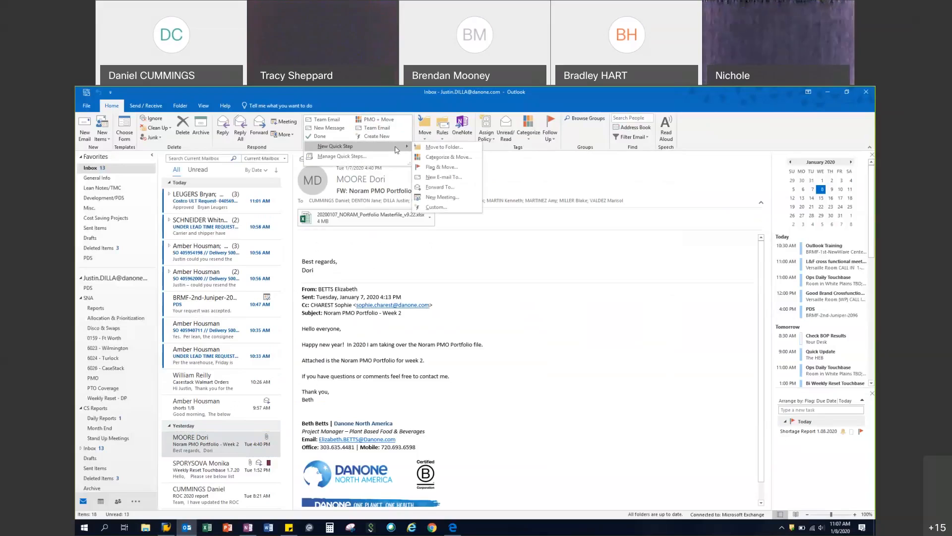
left_click(441, 159)
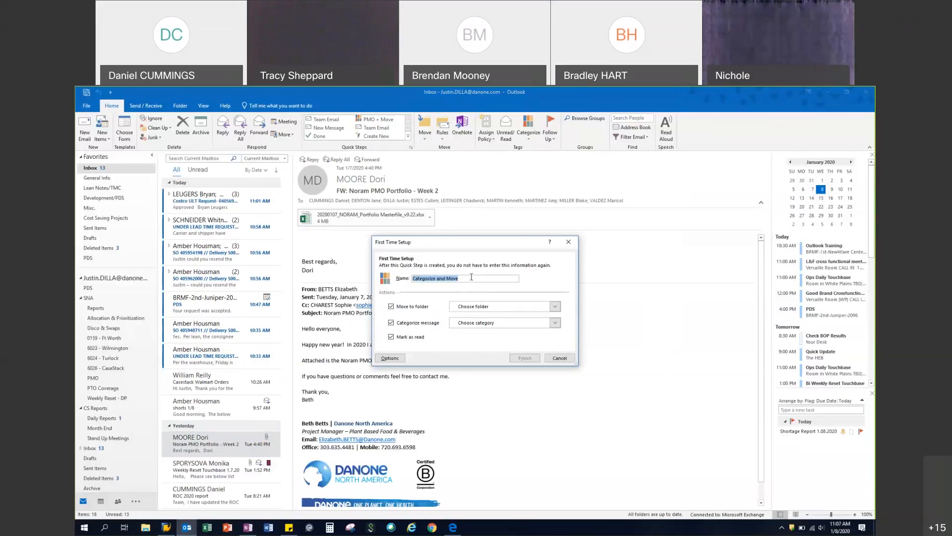
left_click(469, 277)
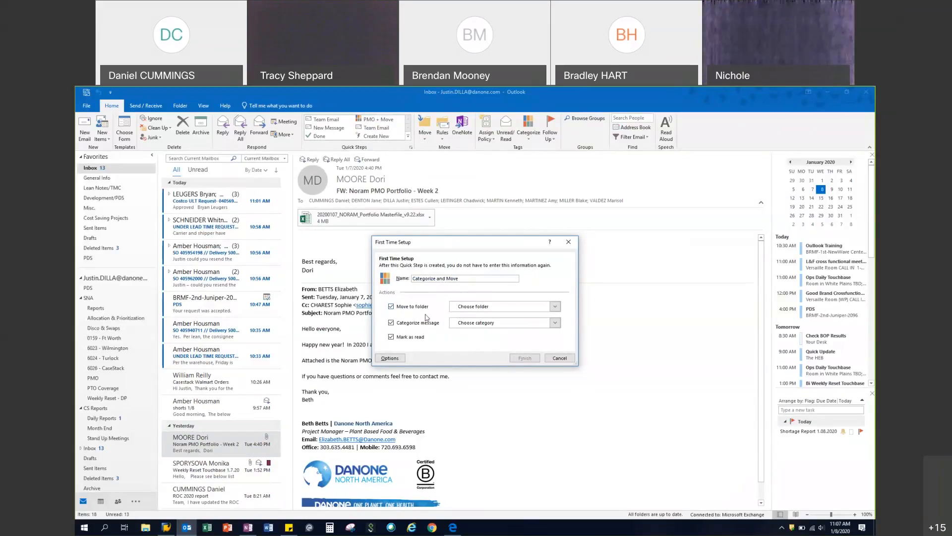
- Set the quick step to move messages to the PMO folder and assign them the PMO category
left_click(395, 308)
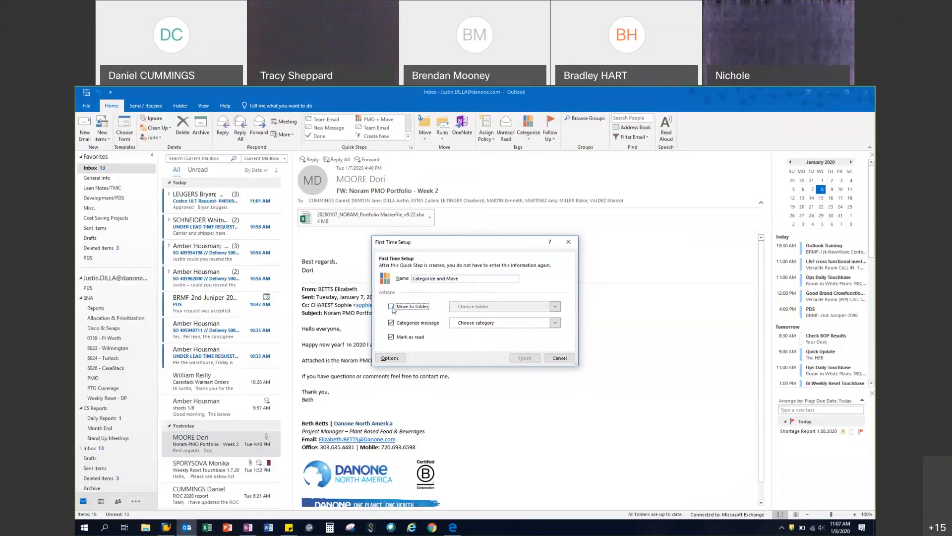
left_click(392, 307)
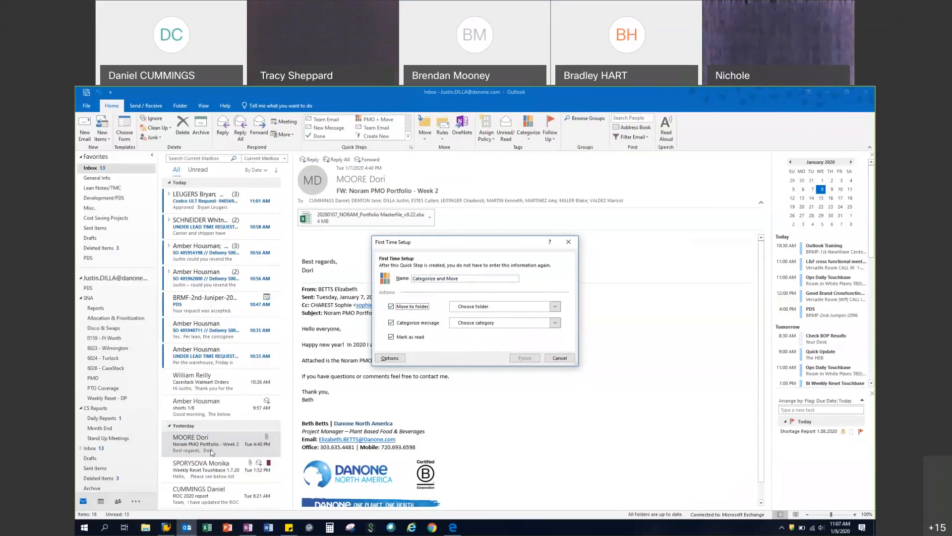
left_click(500, 310)
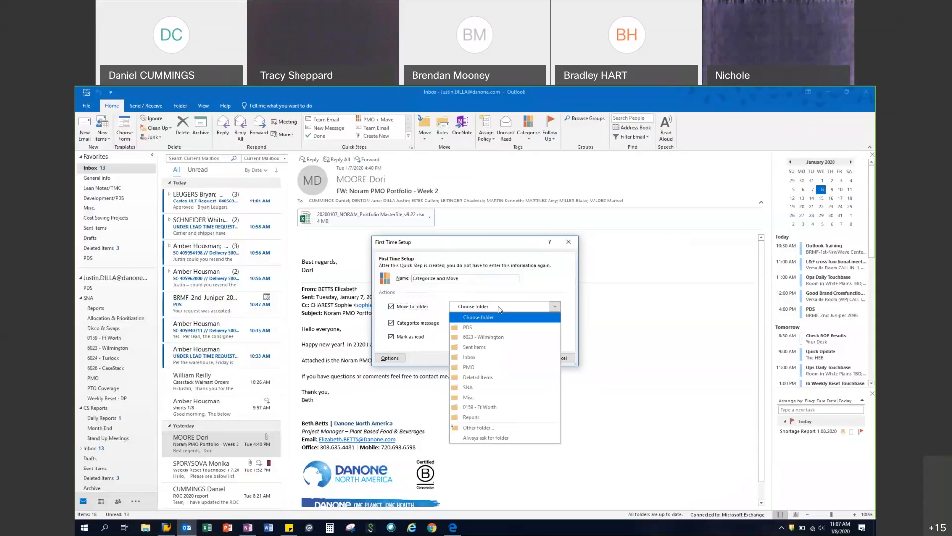
left_click(497, 368)
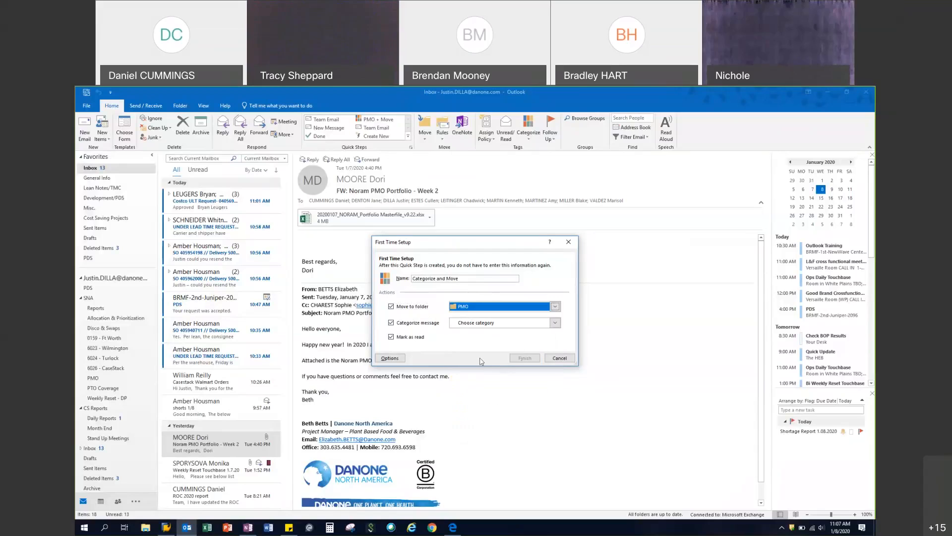
left_click(524, 325)
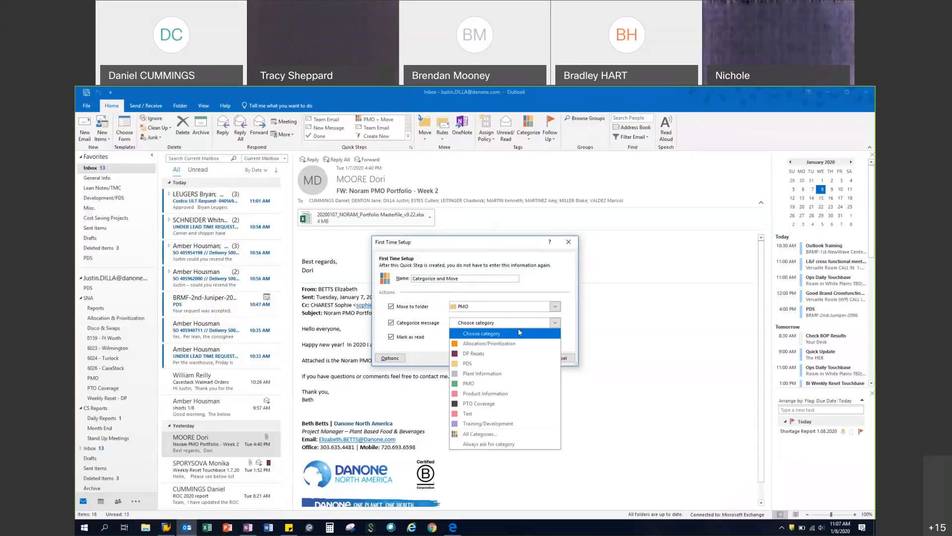
left_click(517, 384)
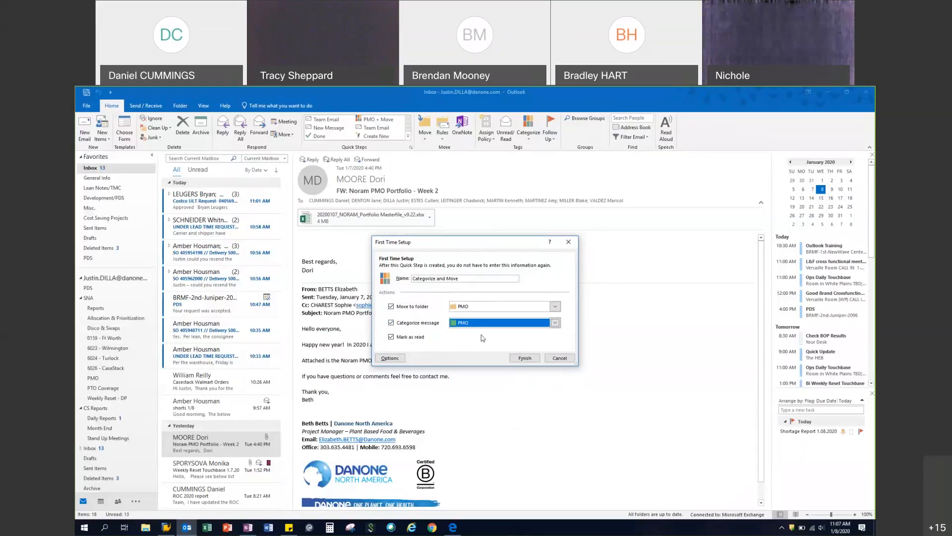
- Turn off Mark as read and finish creating the Categorize and Move quick step
left_click(415, 337)
left_click(415, 339)
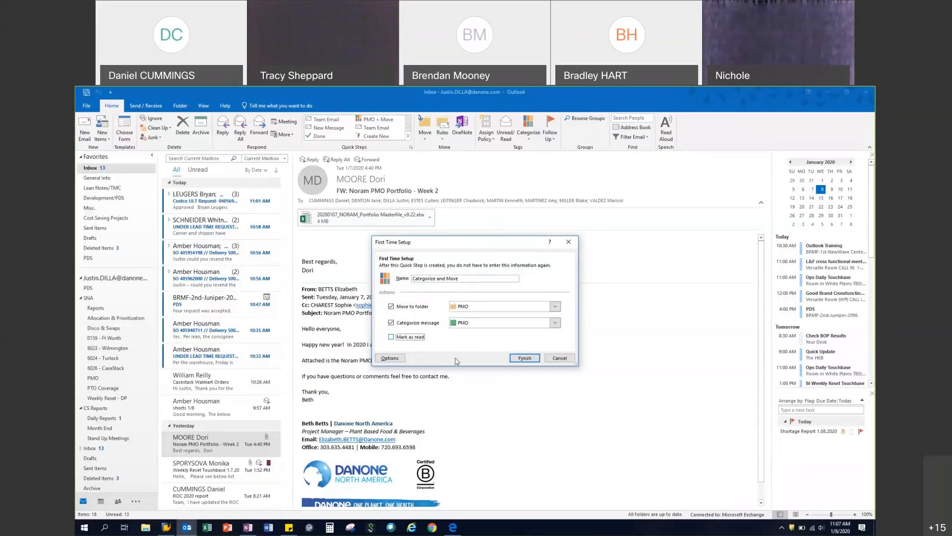
left_click(525, 359)
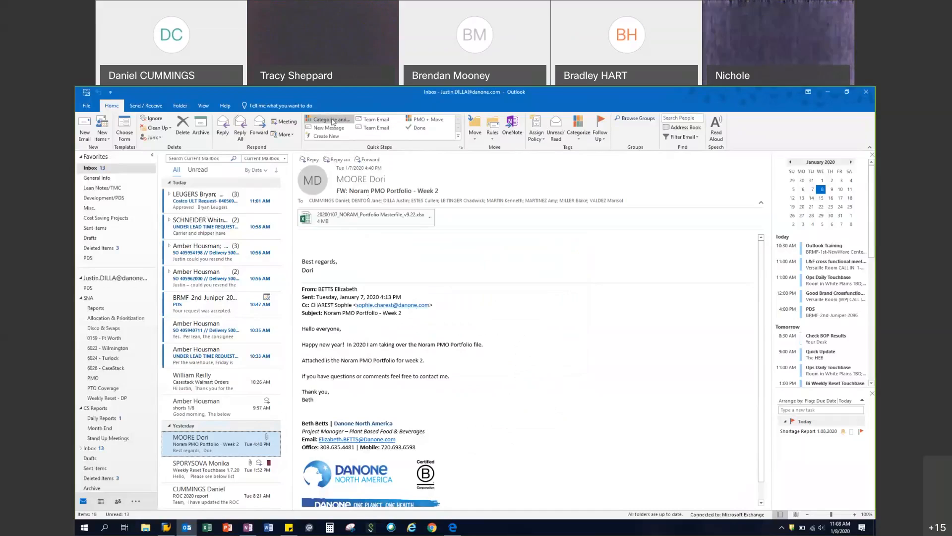
- Run the Categorize and Move quick step on the Noram PMO Portfolio - Week 2 message and check it in the PMO folder
left_click(210, 474)
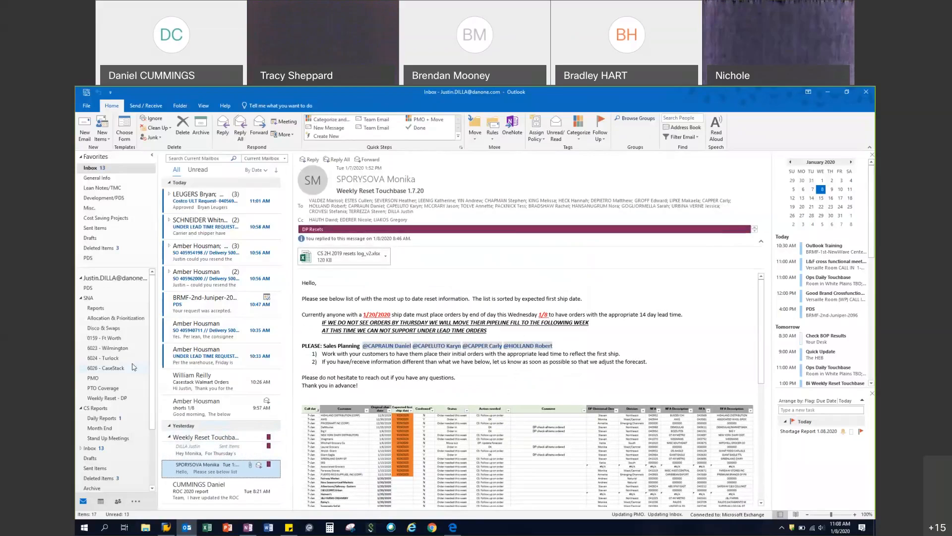
left_click(125, 379)
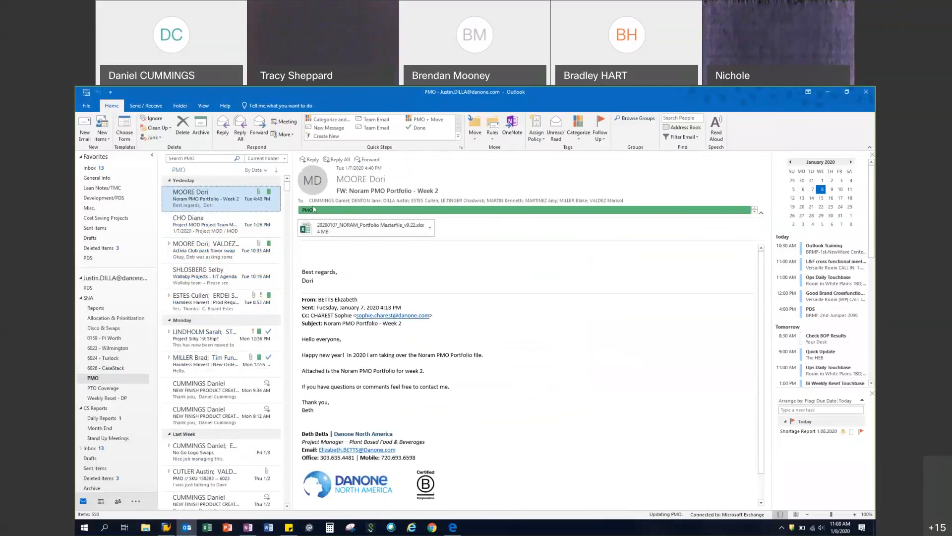
left_click(130, 170)
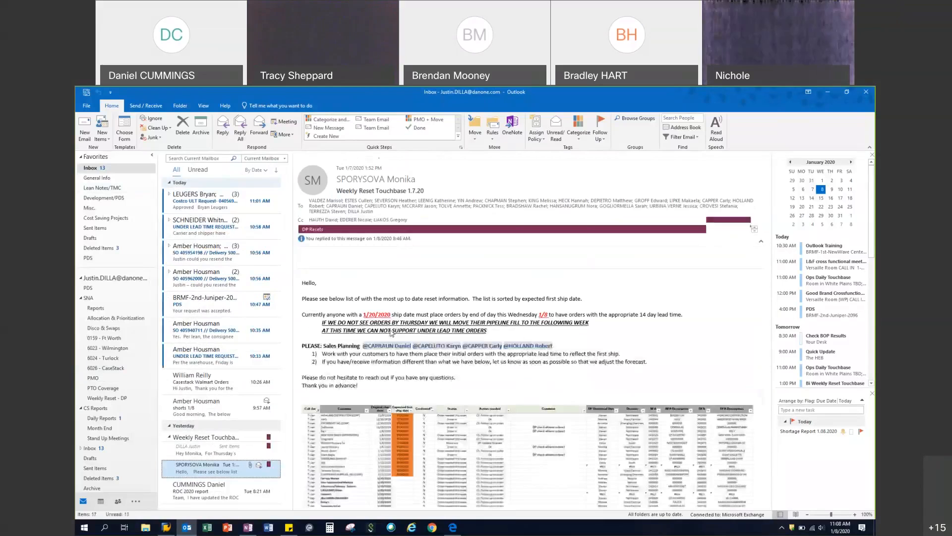
left_click(378, 280)
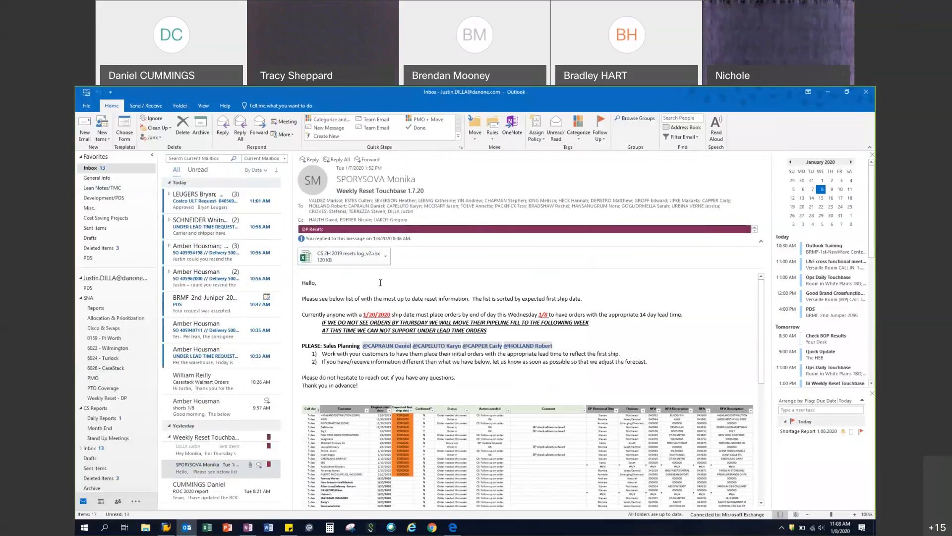